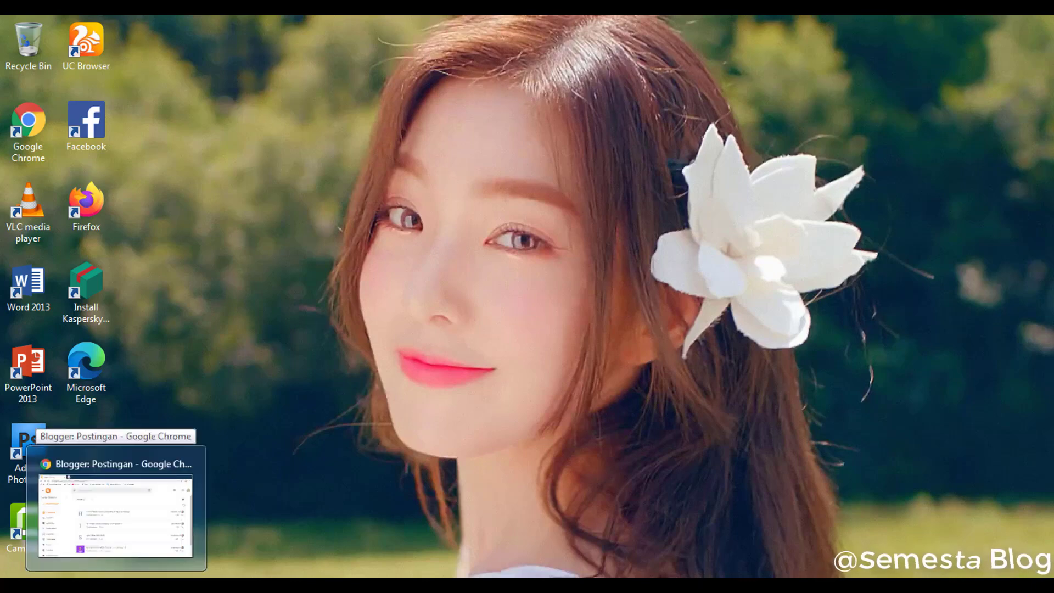
# Step: Switch to Blogger in Chrome and create a new post titled "Tulisan Pertama saya"
pyautogui.click(116, 585)
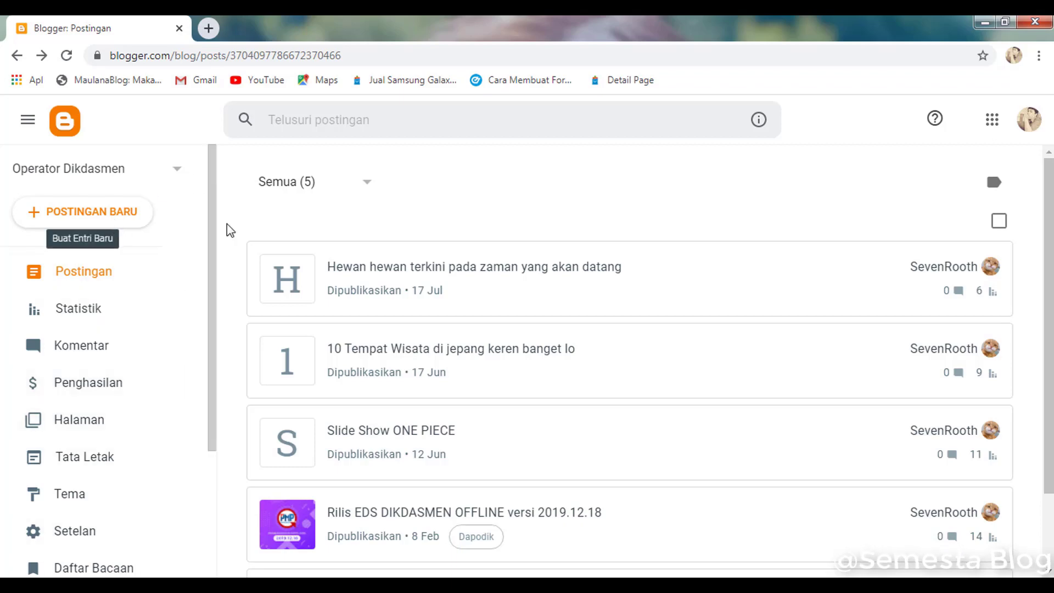
pyautogui.click(65, 218)
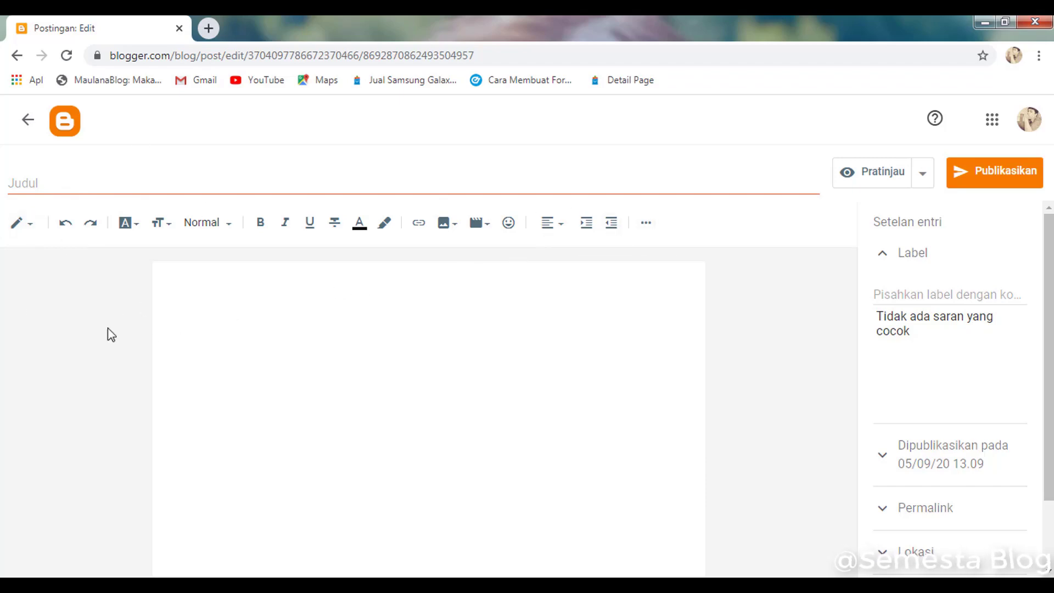
pyautogui.click(38, 179)
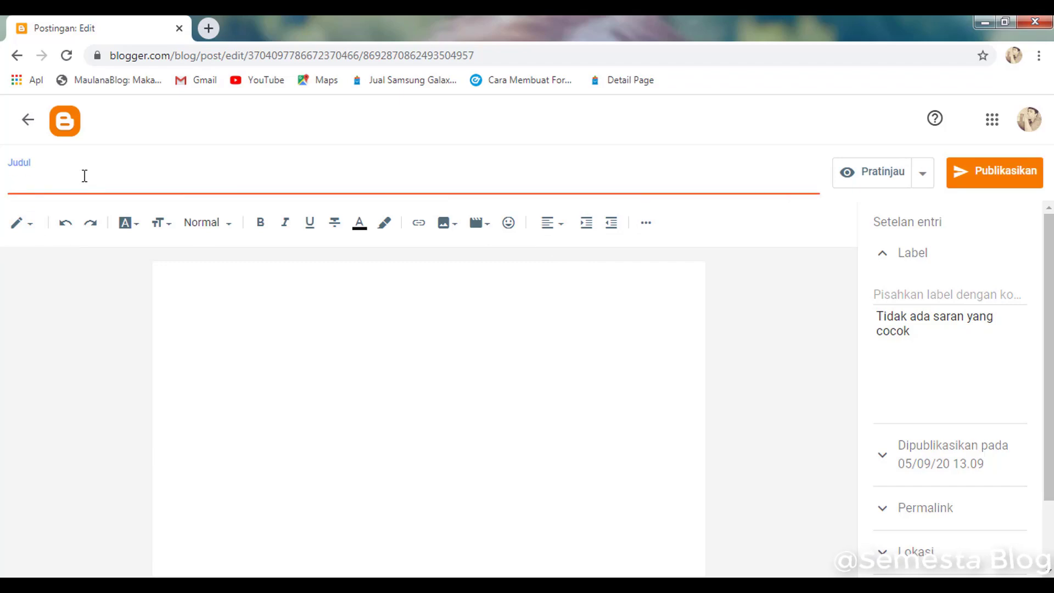
pyautogui.write('Tulisan Pertma')
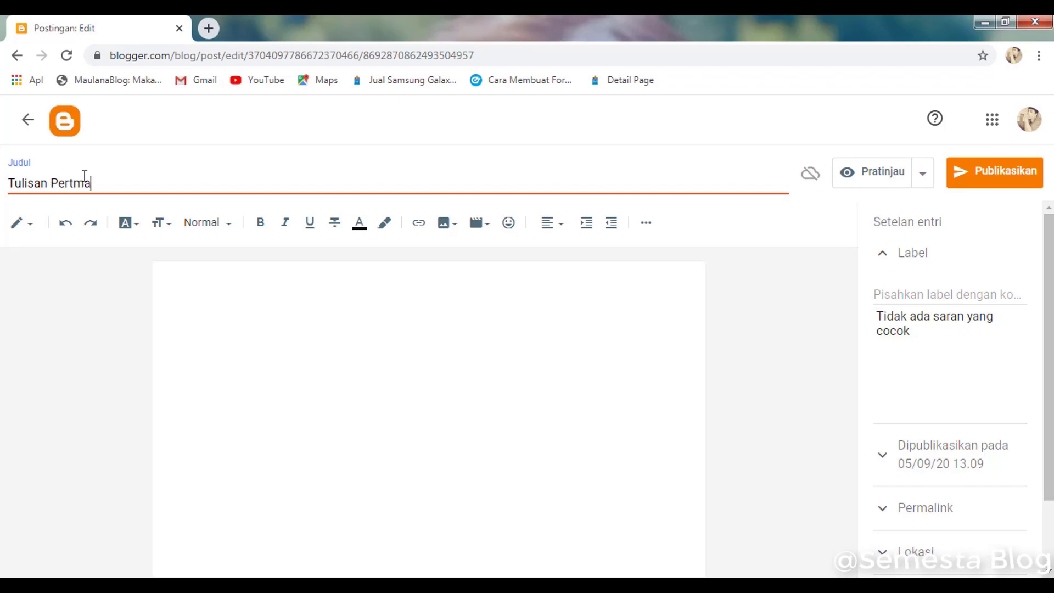
pyautogui.press('BackSpace')
pyautogui.press('BackSpace')
pyautogui.write('ama saya')
# Step: Set the editor to the writing view (Tampilan menulis) and enter "Saya menulis artikel blog ini" as the post body
pyautogui.click(22, 224)
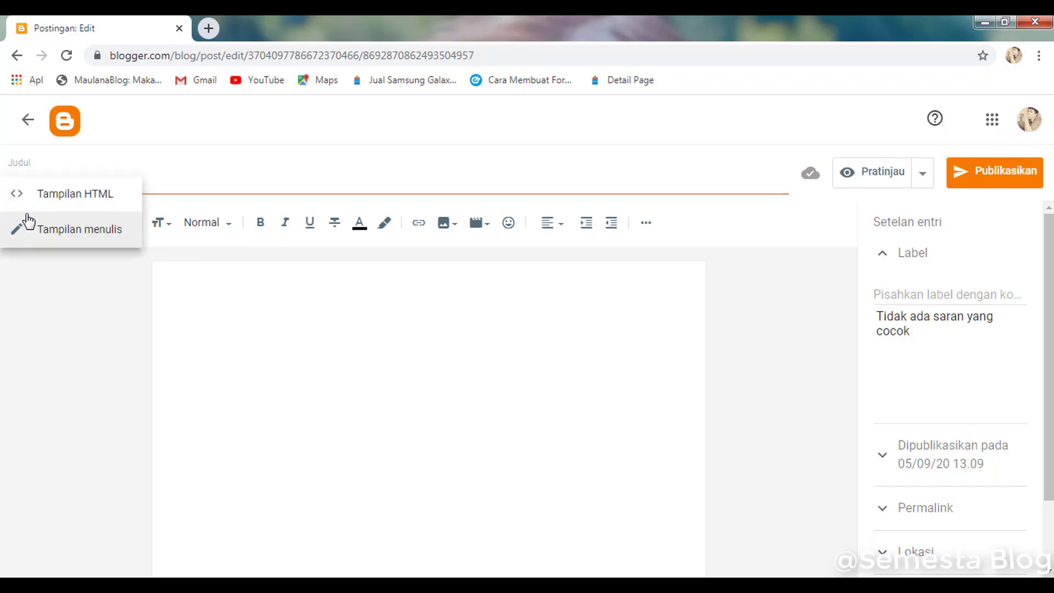
pyautogui.click(77, 233)
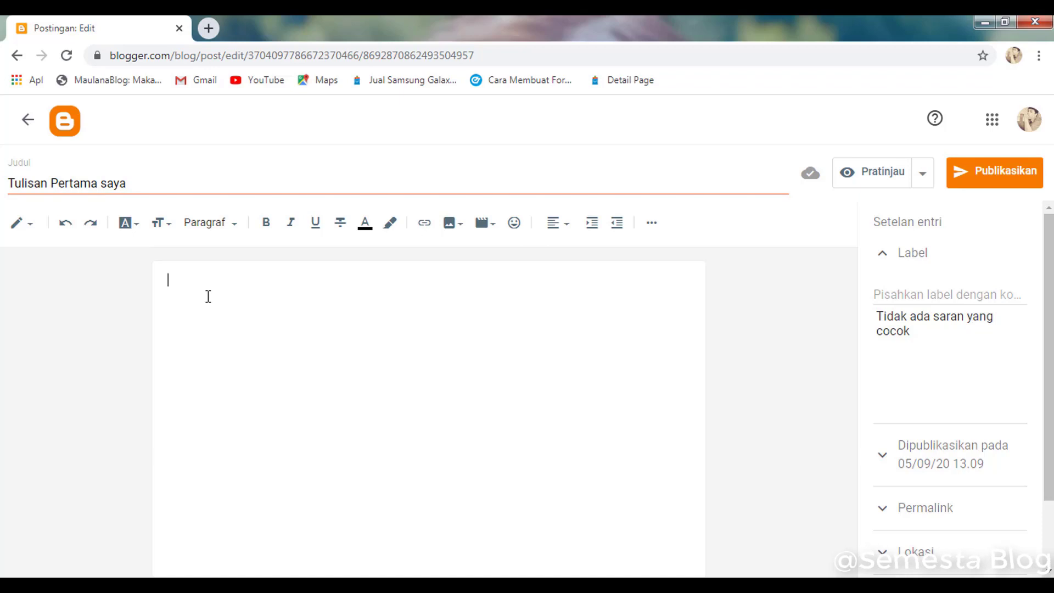
pyautogui.write('Saya menulis artikel bl')
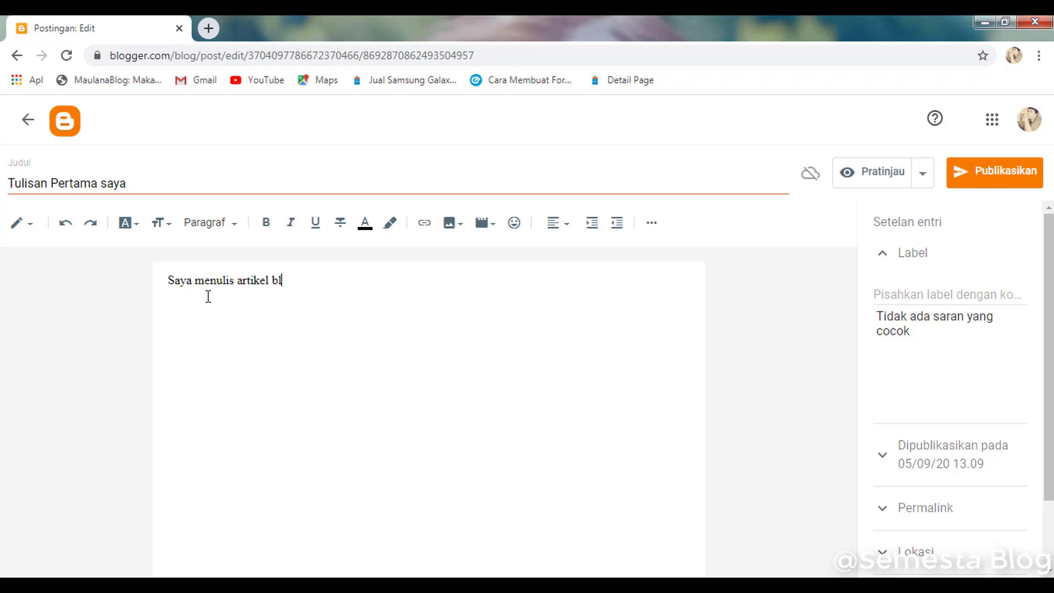
pyautogui.write('og ini')
# Step: Examine the paragraph tags around the body sentence in Tampilan HTML, then return to Tampilan menulis
pyautogui.click(22, 224)
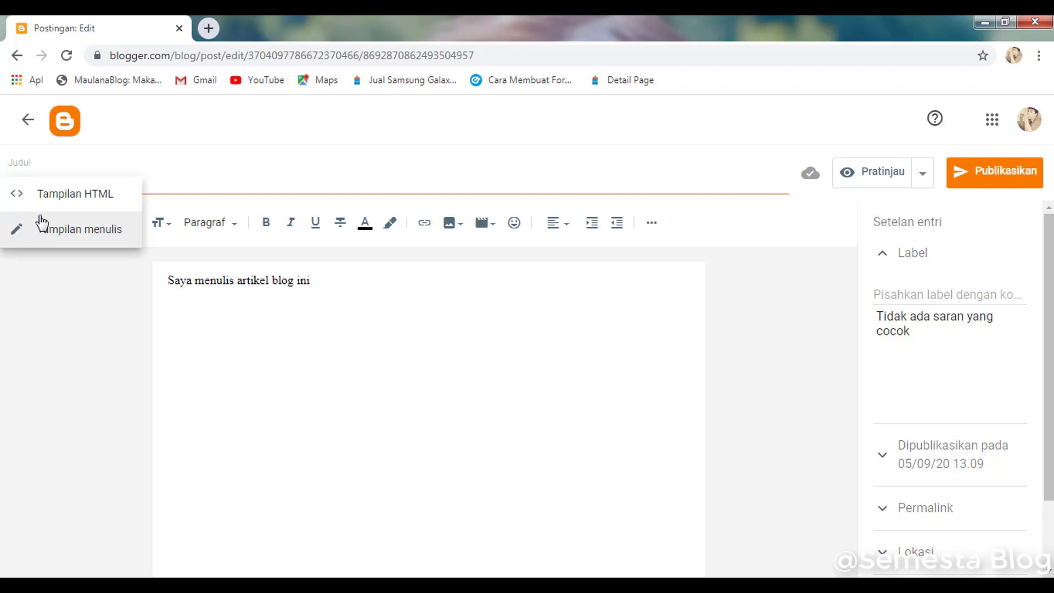
pyautogui.click(43, 198)
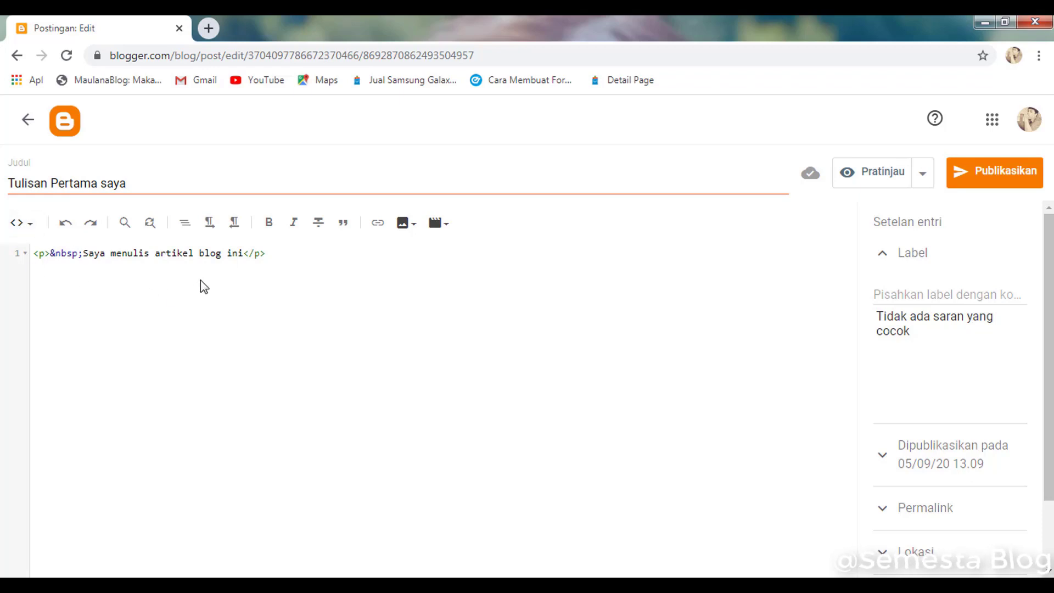
pyautogui.moveTo(267, 257); pyautogui.dragTo(240, 258)
pyautogui.moveTo(82, 257); pyautogui.dragTo(33, 254)
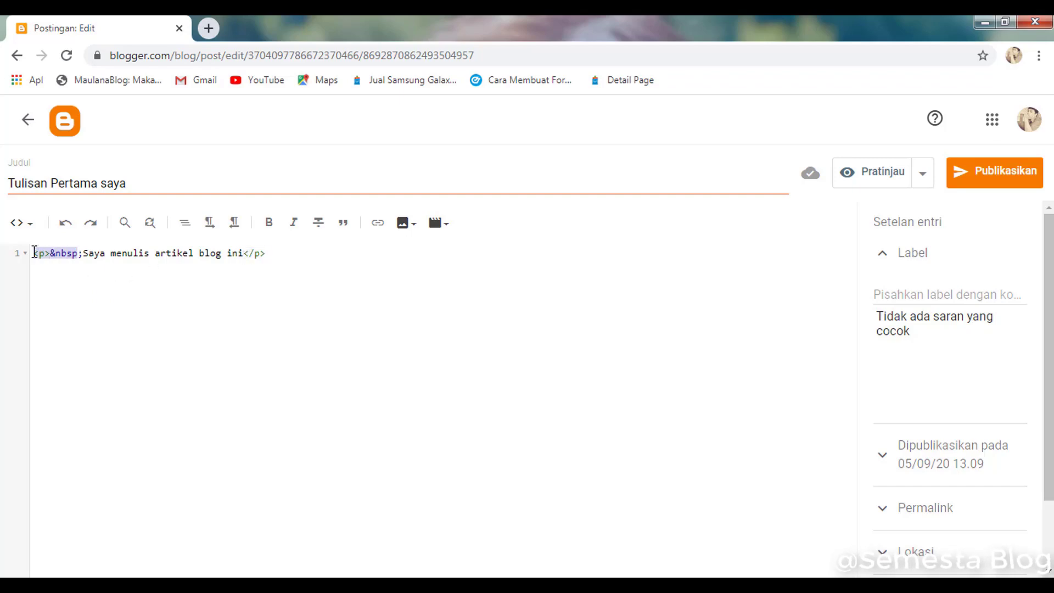
pyautogui.click(21, 225)
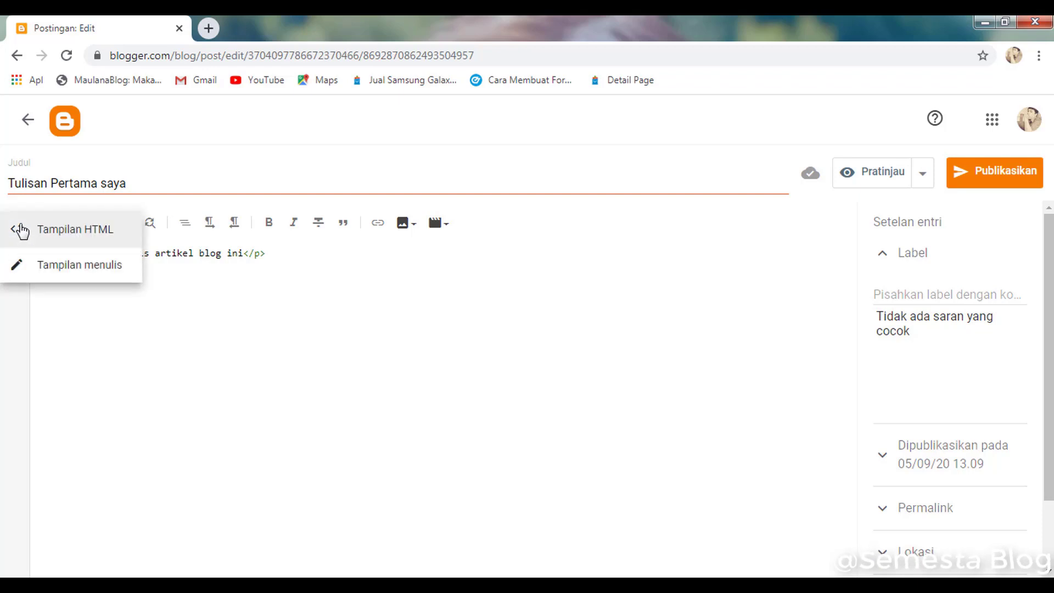
pyautogui.click(64, 269)
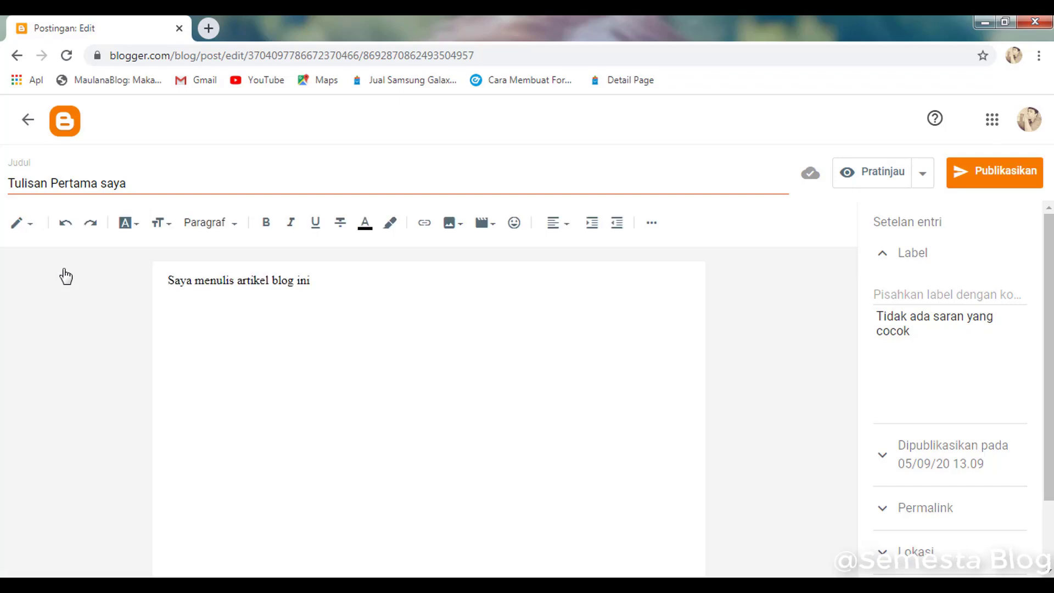
# Step: Delete the last two characters of the body sentence and try undoing and redoing the deletion several times
pyautogui.click(329, 284)
pyautogui.press('BackSpace')
pyautogui.press('BackSpace')
pyautogui.click(94, 223)
pyautogui.click(65, 229)
pyautogui.click(94, 228)
pyautogui.click(66, 228)
pyautogui.click(92, 228)
# Step: Look through the available fonts and try to apply Arial in the post body
pyautogui.click(129, 229)
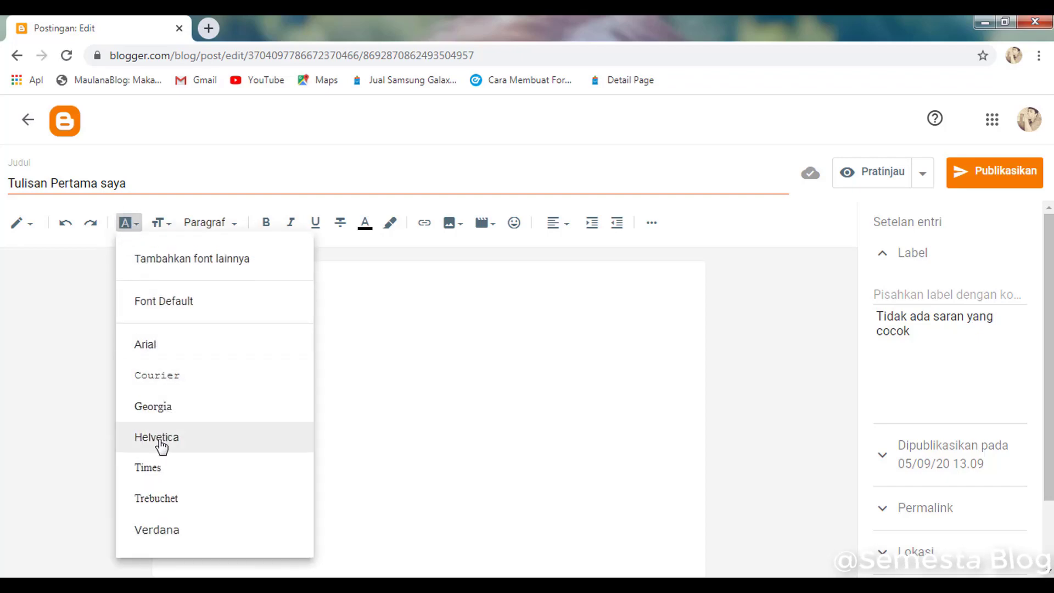
pyautogui.click(428, 353)
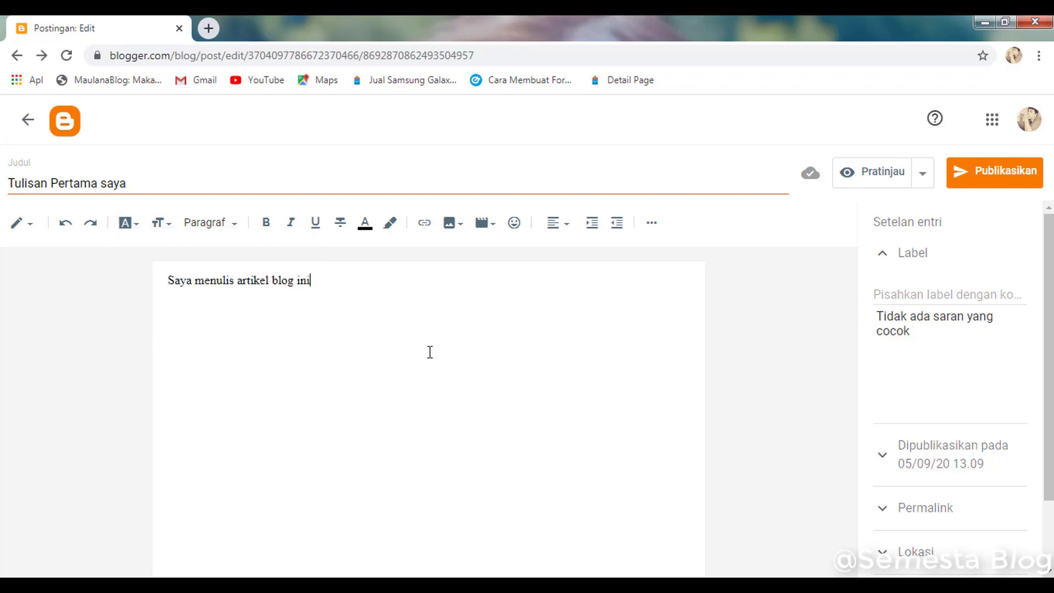
pyautogui.click(136, 227)
pyautogui.click(132, 223)
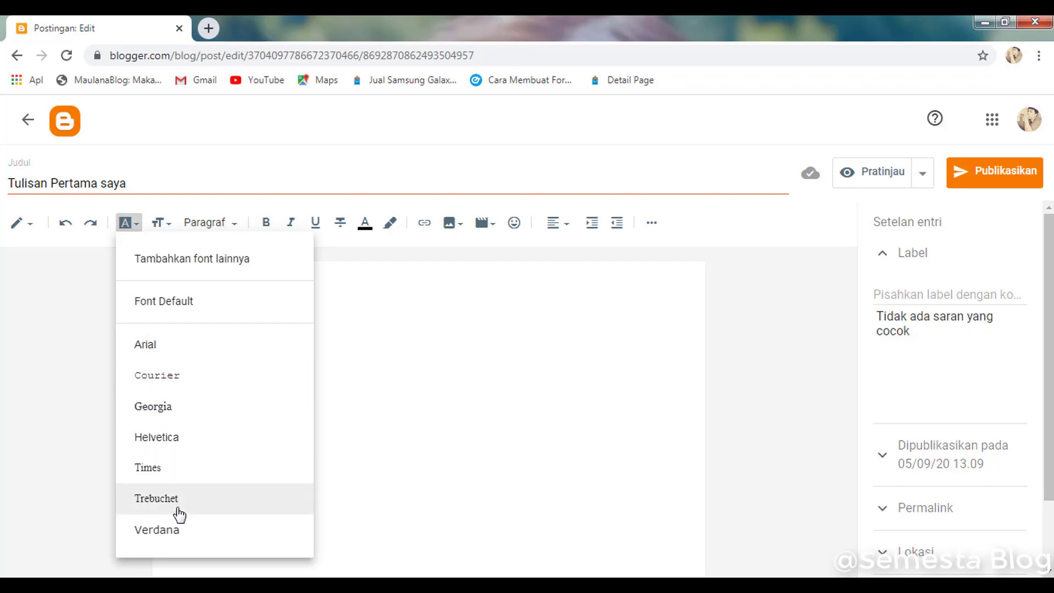
pyautogui.click(401, 367)
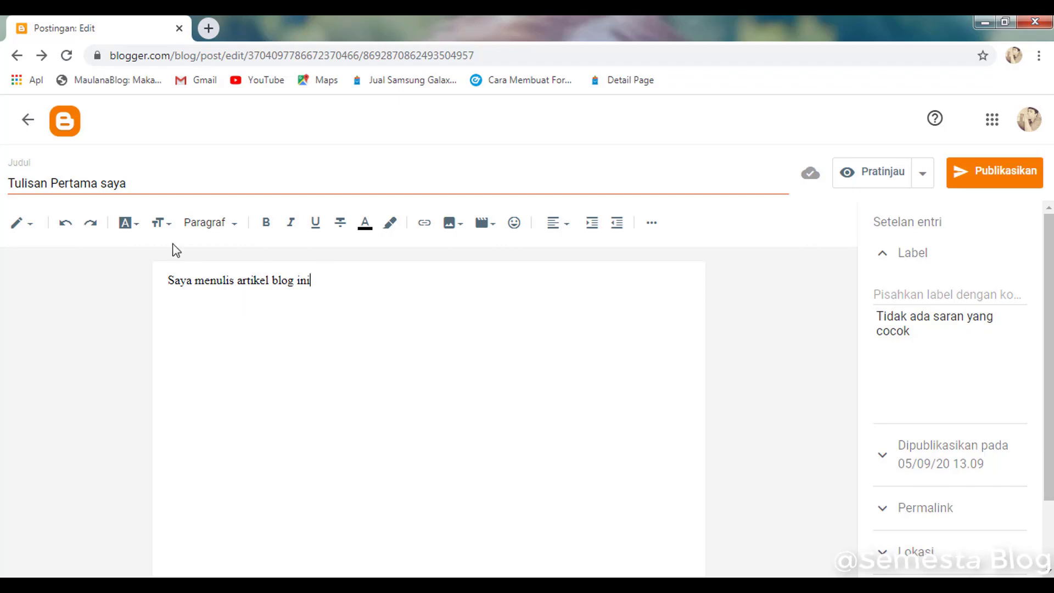
pyautogui.click(131, 224)
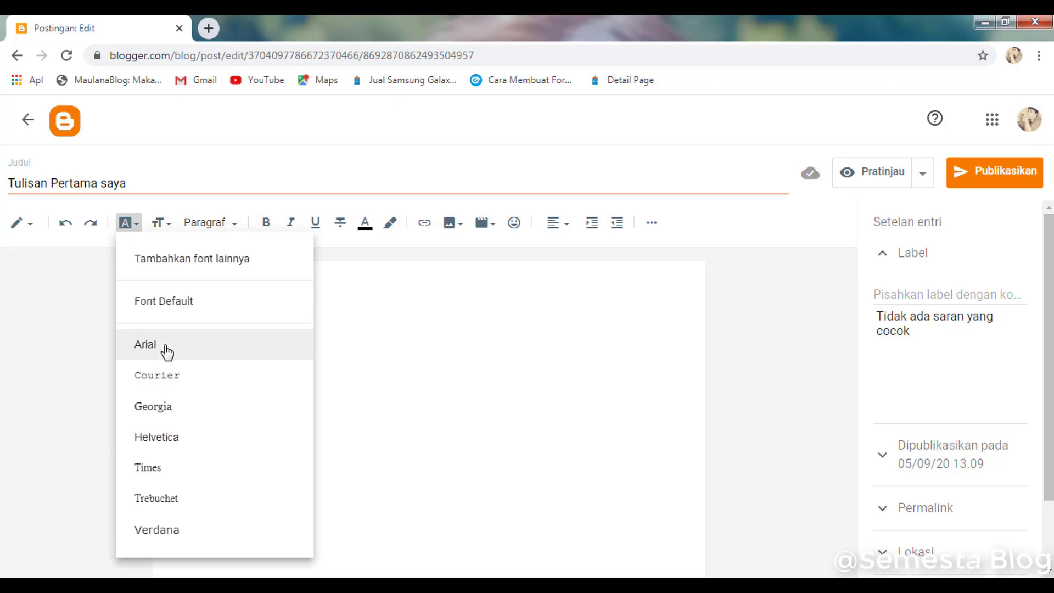
pyautogui.click(166, 344)
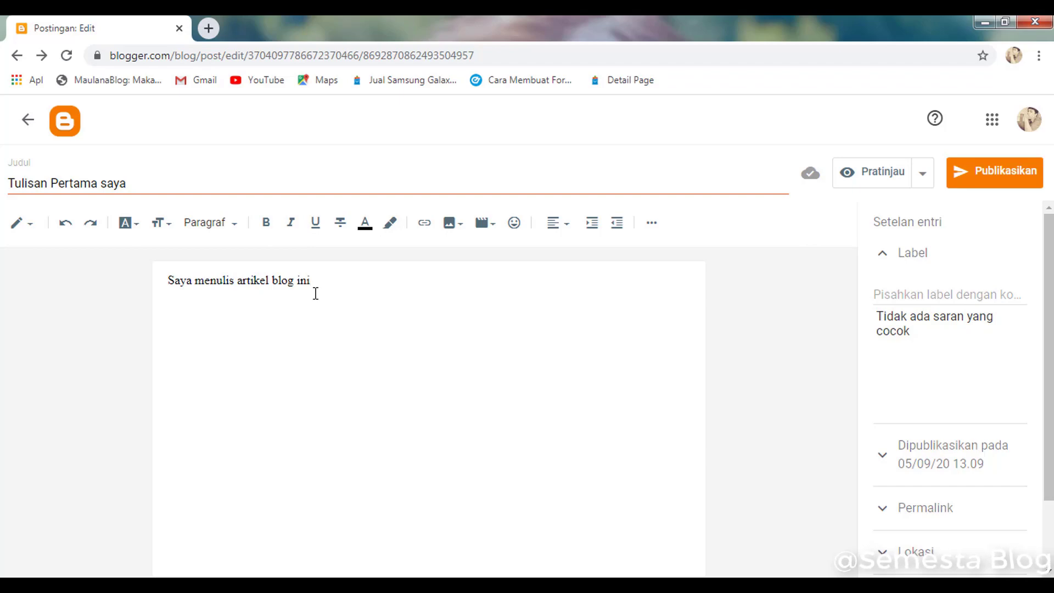
# Step: Select the whole body sentence and try the font sizes Besar and Kecil on it
pyautogui.click(169, 224)
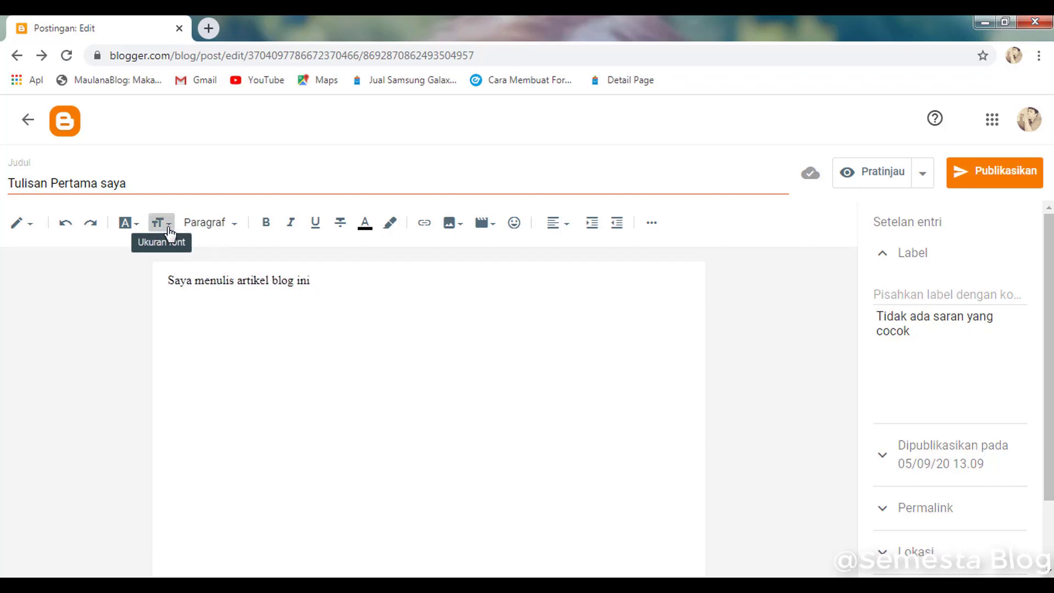
pyautogui.moveTo(330, 279); pyautogui.dragTo(143, 279)
pyautogui.click(162, 223)
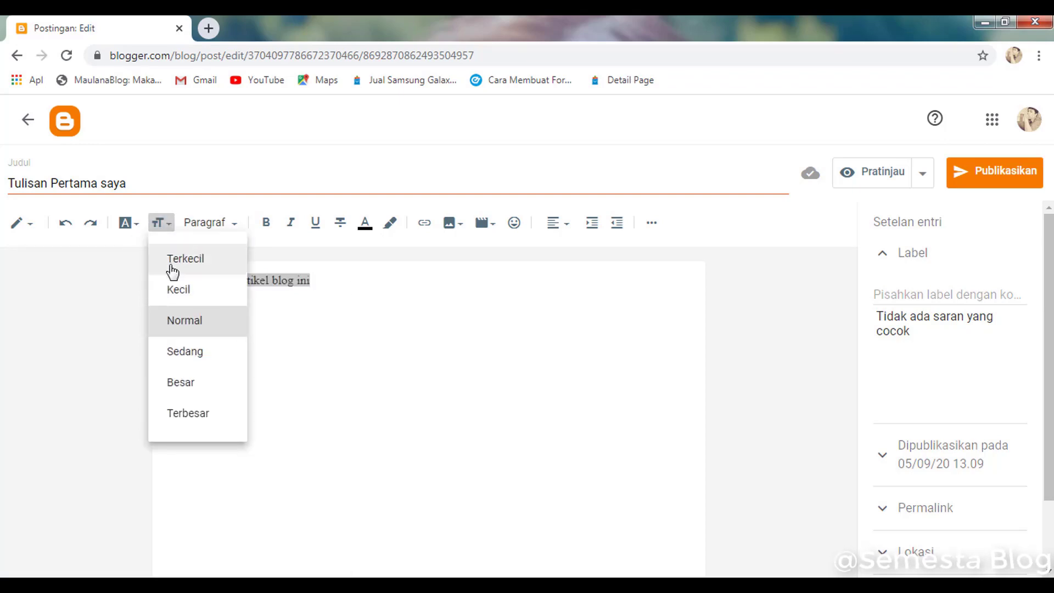
pyautogui.click(189, 386)
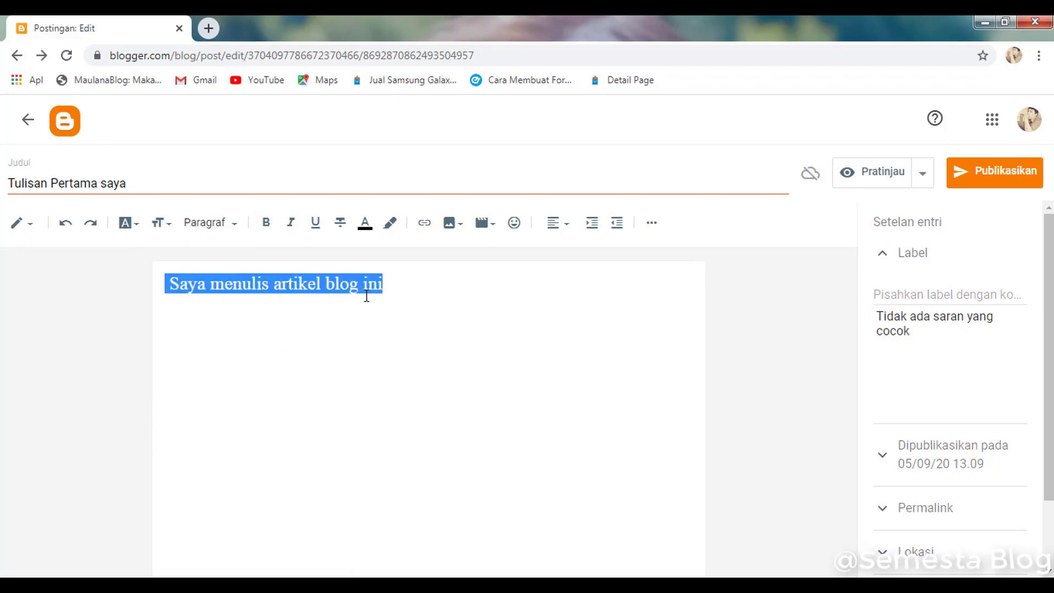
pyautogui.click(161, 223)
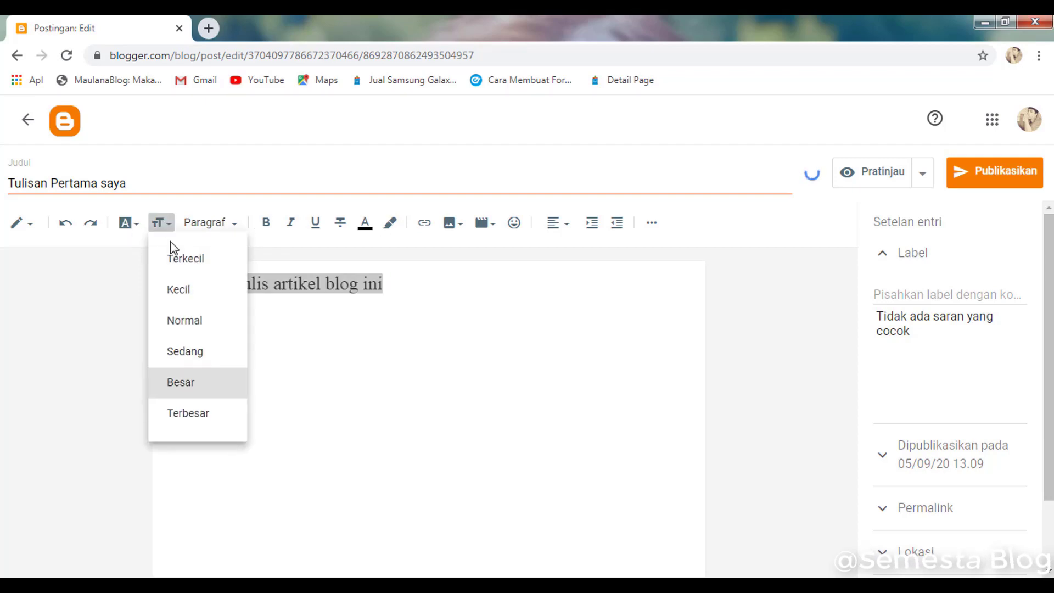
pyautogui.click(191, 302)
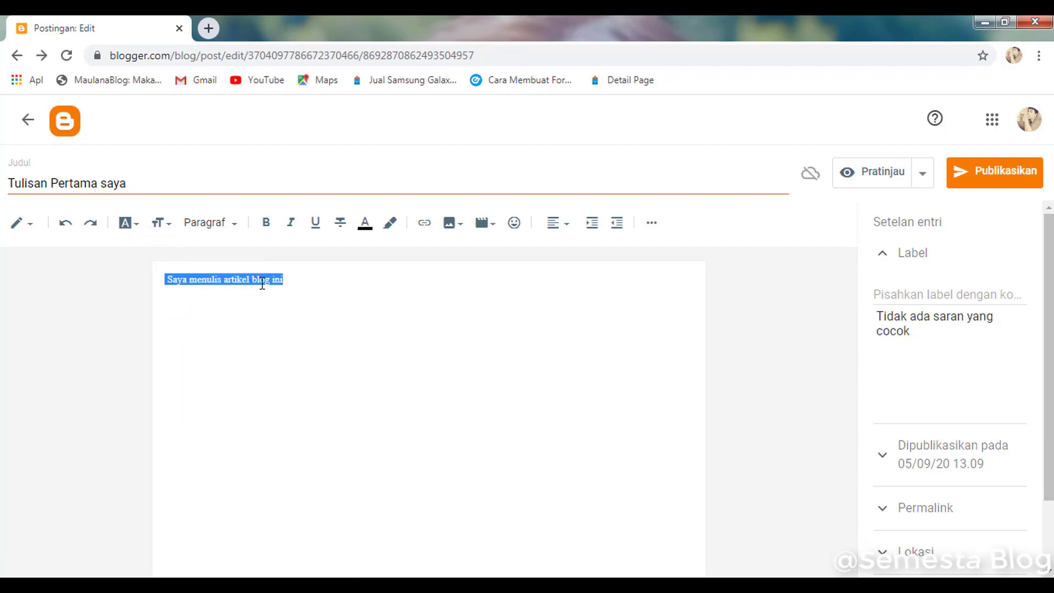
# Step: Set the font size of the whole body sentence to Normal
pyautogui.click(295, 284)
pyautogui.moveTo(296, 283); pyautogui.dragTo(163, 279)
pyautogui.click(161, 222)
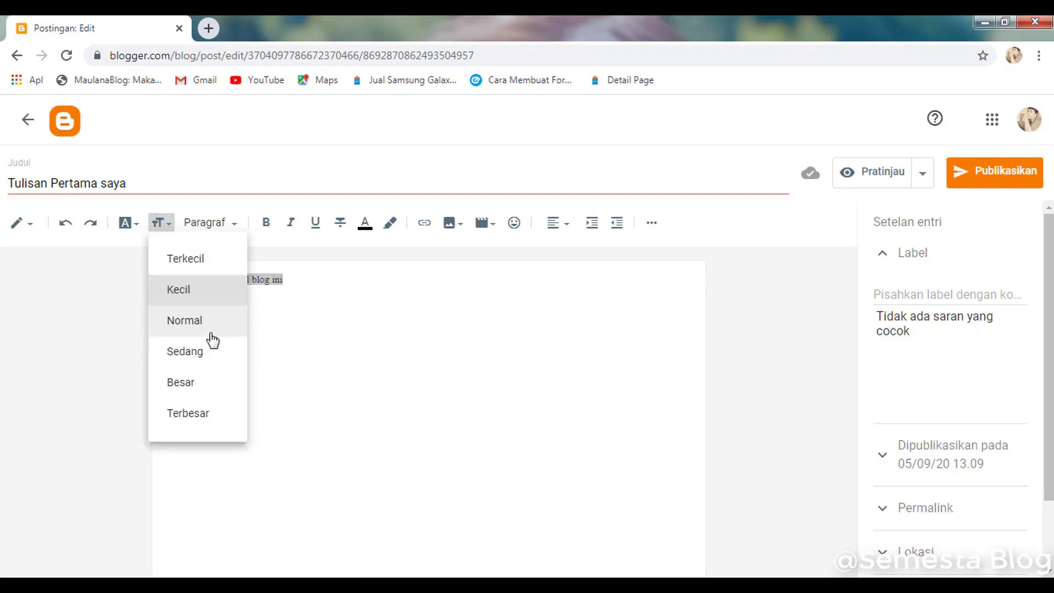
pyautogui.click(212, 332)
pyautogui.click(307, 318)
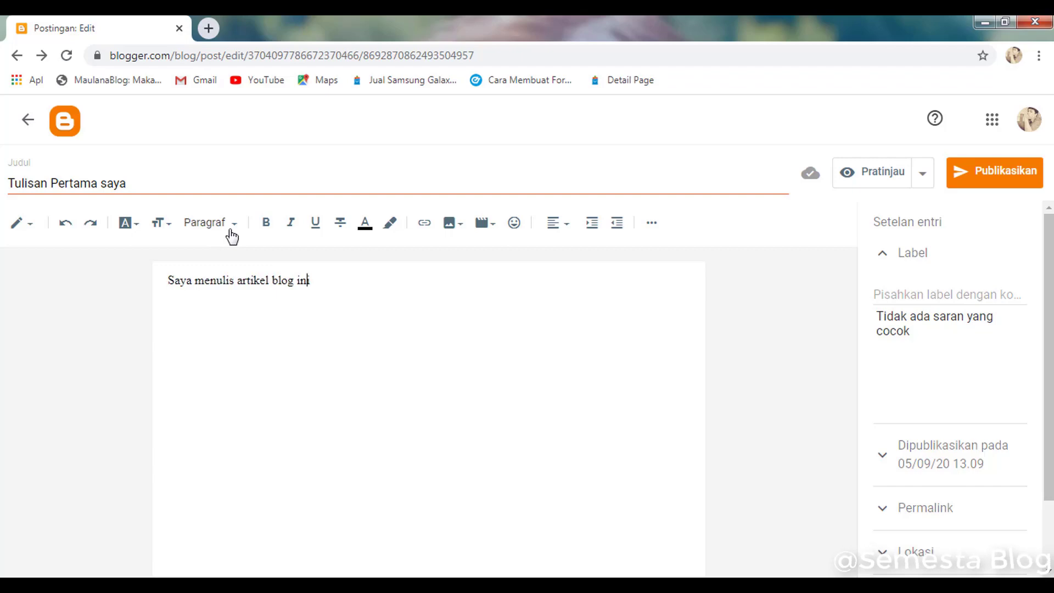
# Step: Apply the Judul Utama heading style to the whole body sentence
pyautogui.click(233, 236)
pyautogui.click(341, 291)
pyautogui.moveTo(341, 292); pyautogui.dragTo(153, 265)
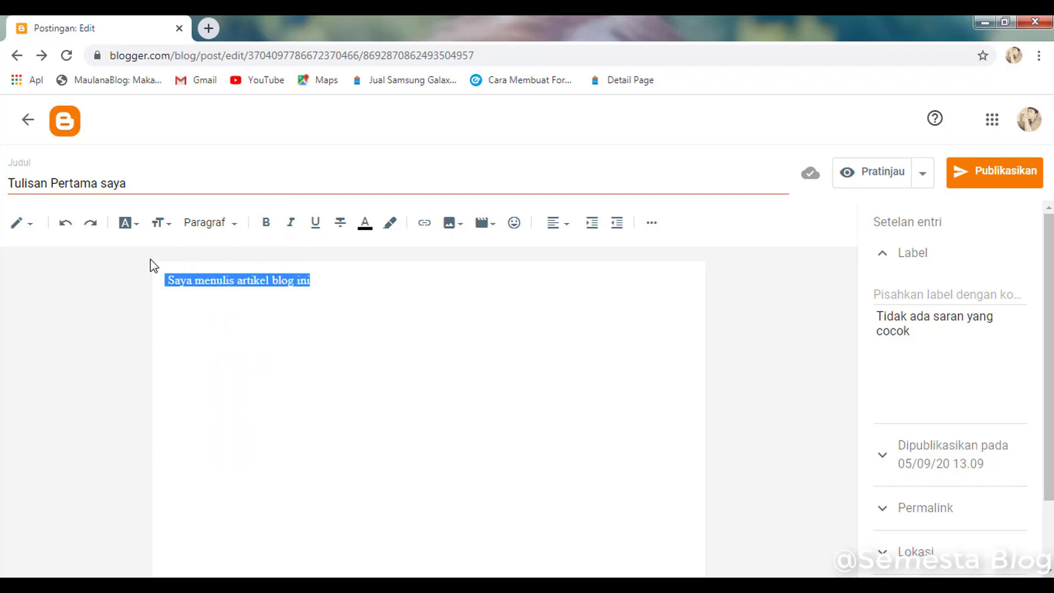
pyautogui.click(223, 233)
pyautogui.click(242, 252)
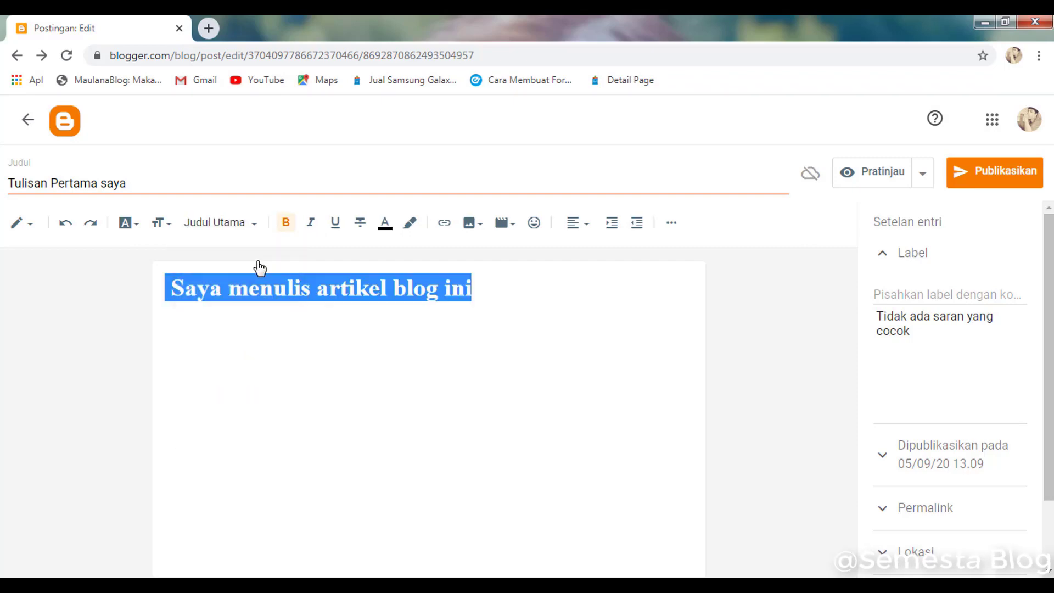
pyautogui.click(243, 291)
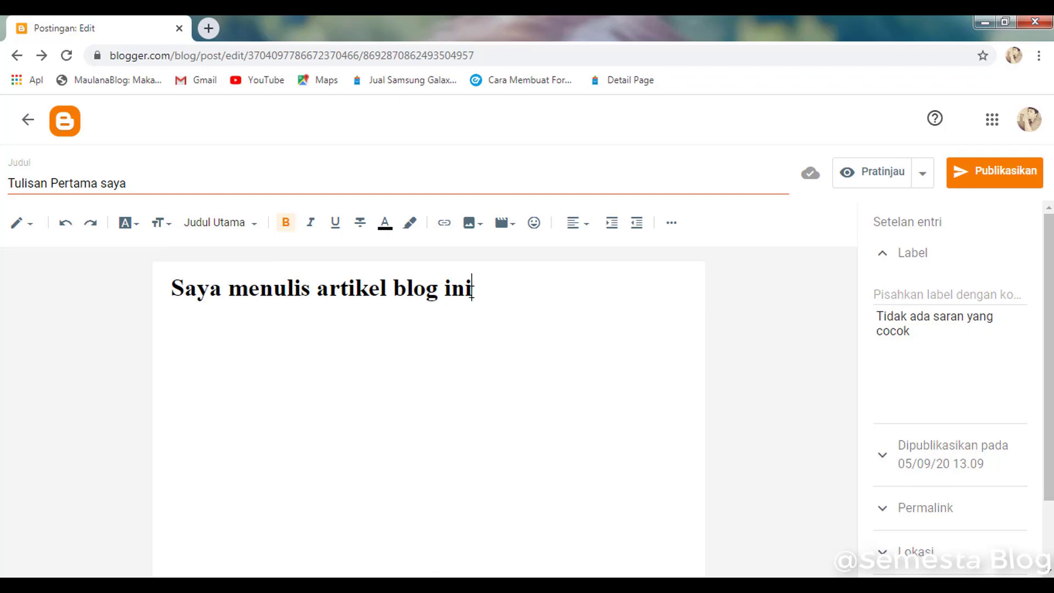
# Step: Change the style of the whole body sentence to Subjudul
pyautogui.moveTo(472, 288); pyautogui.dragTo(138, 292)
pyautogui.click(273, 291)
pyautogui.moveTo(469, 297); pyautogui.dragTo(139, 300)
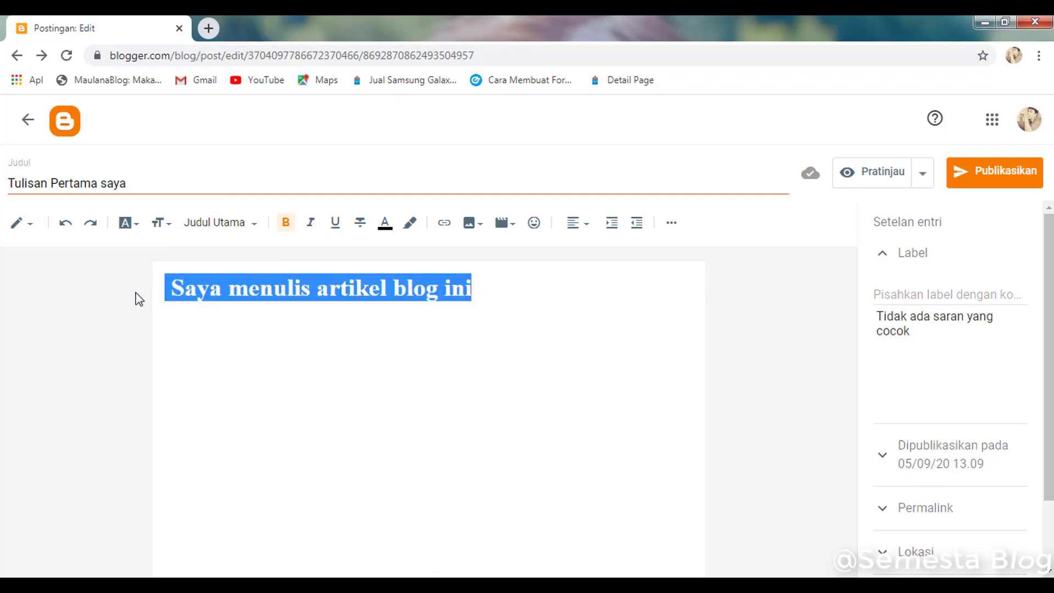
pyautogui.click(399, 300)
pyautogui.moveTo(471, 290); pyautogui.dragTo(168, 287)
pyautogui.click(242, 225)
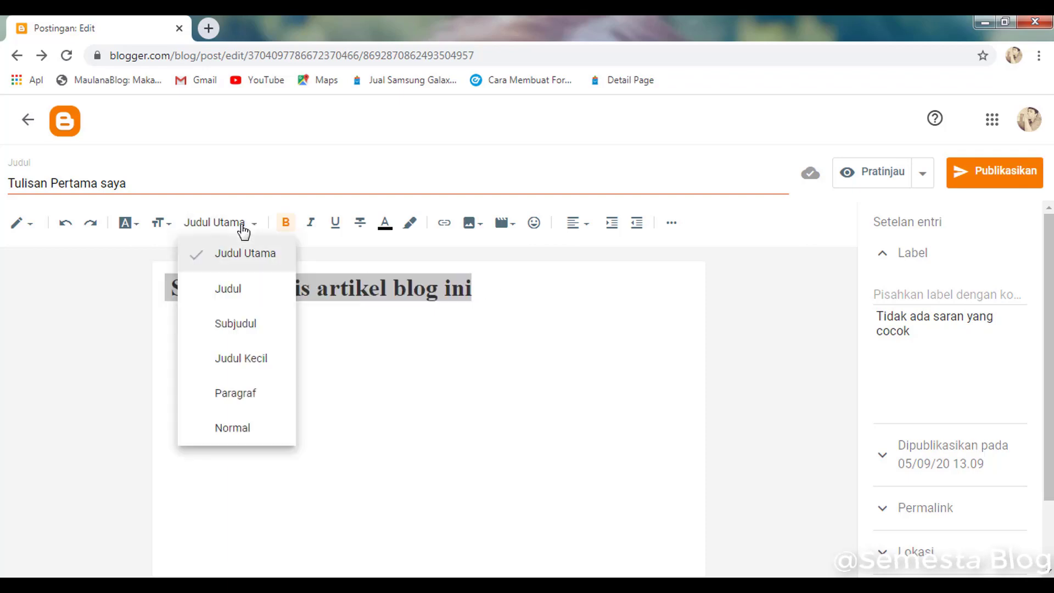
pyautogui.click(241, 332)
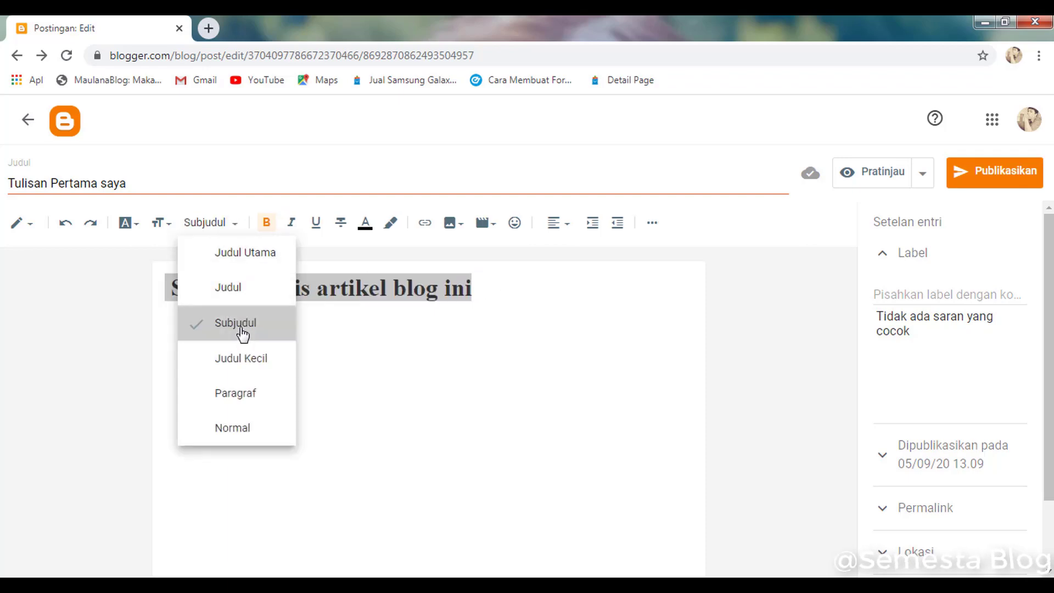
pyautogui.click(350, 277)
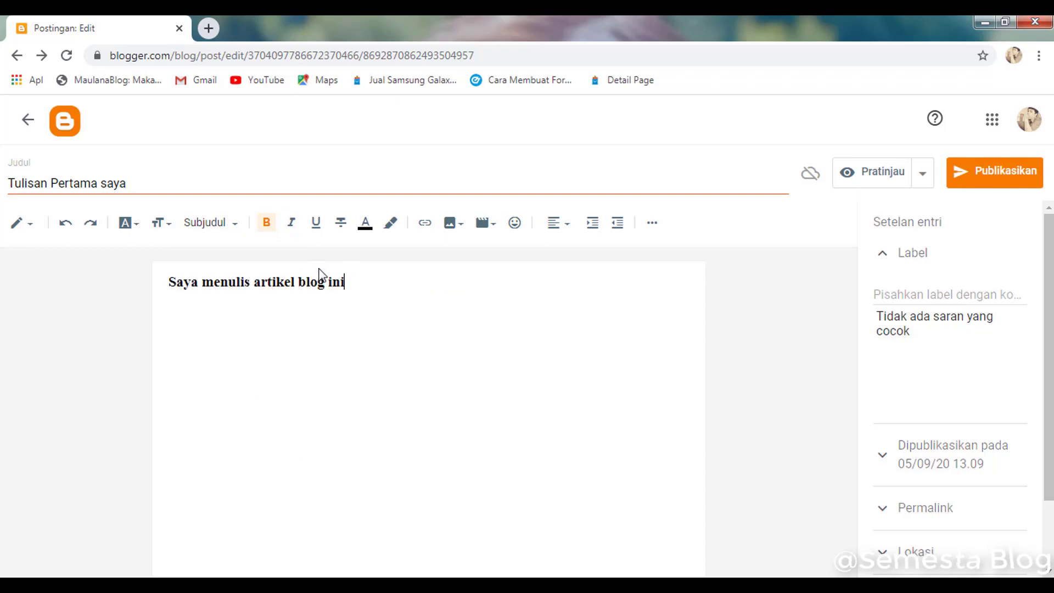
# Step: Set the style of the body sentence to Paragraf and select its text again
pyautogui.moveTo(367, 278); pyautogui.dragTo(150, 290)
pyautogui.click(216, 230)
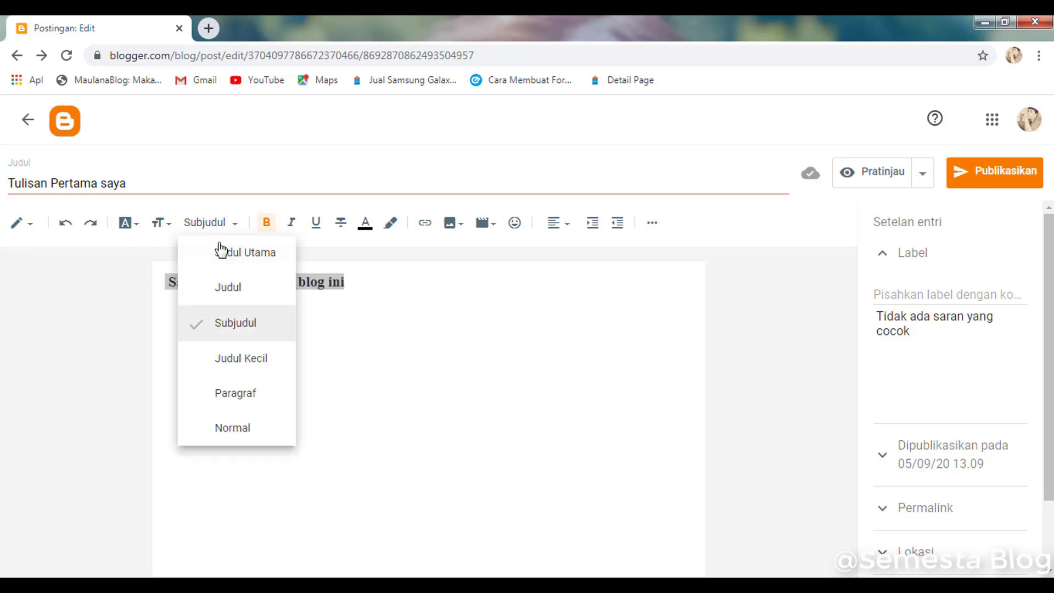
pyautogui.click(246, 396)
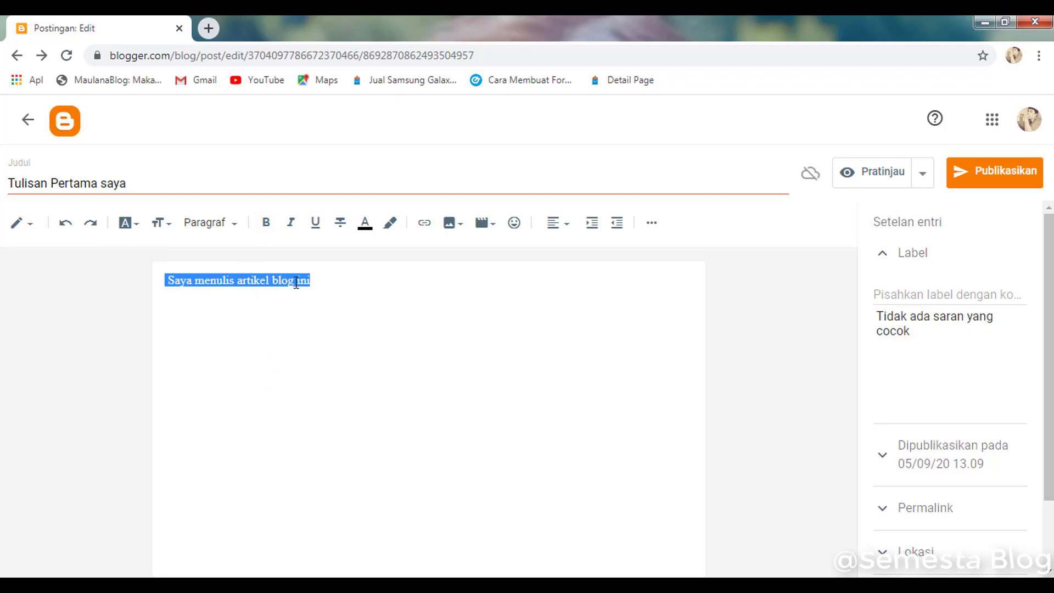
pyautogui.click(168, 285)
pyautogui.moveTo(323, 282); pyautogui.dragTo(165, 281)
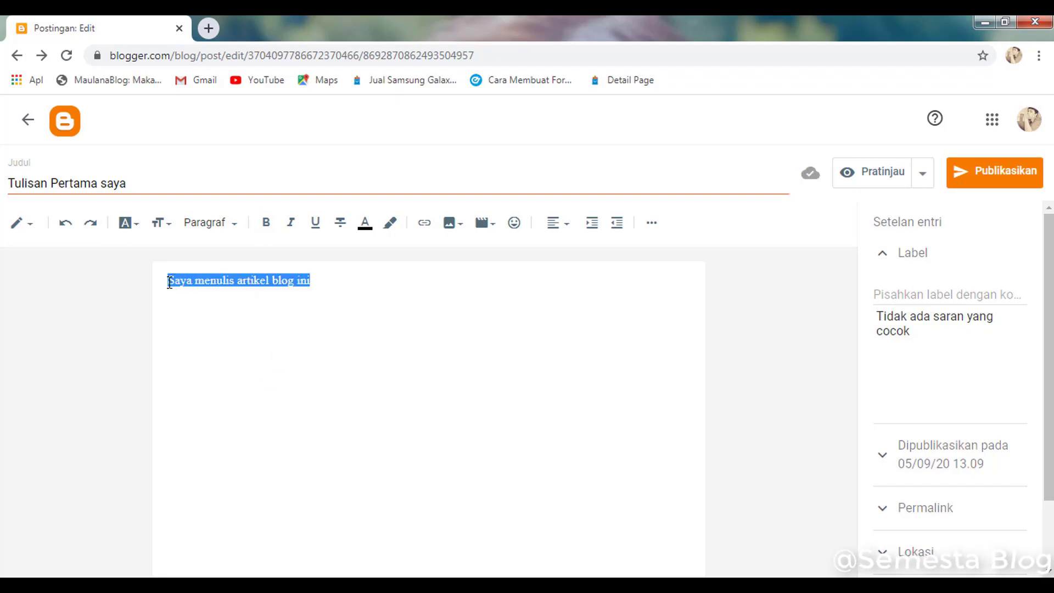
# Step: Set the style of the selected body sentence to Normal and clear the selection
pyautogui.click(239, 223)
pyautogui.click(264, 425)
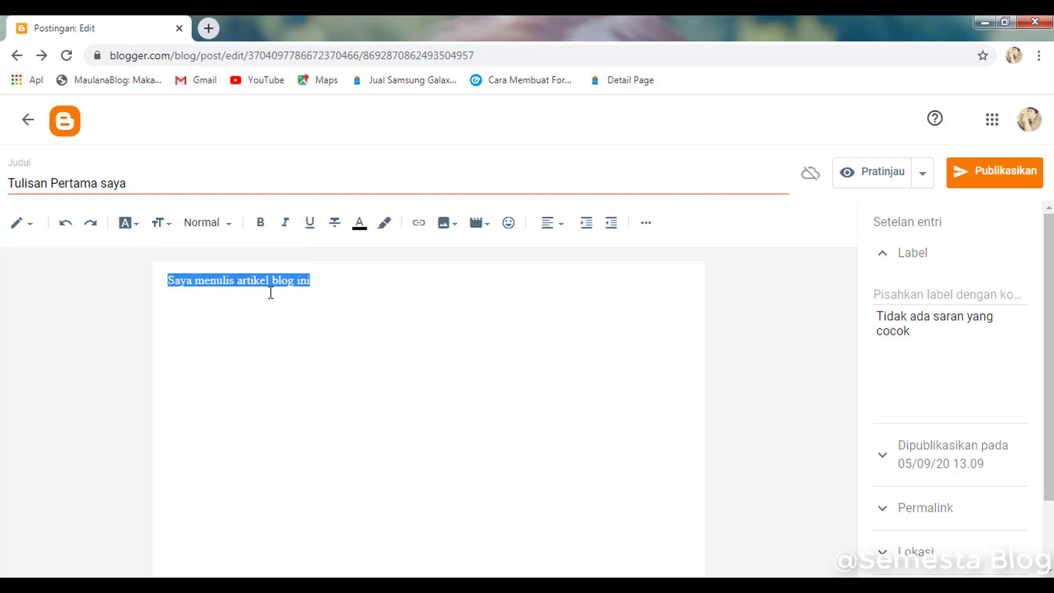
pyautogui.click(347, 286)
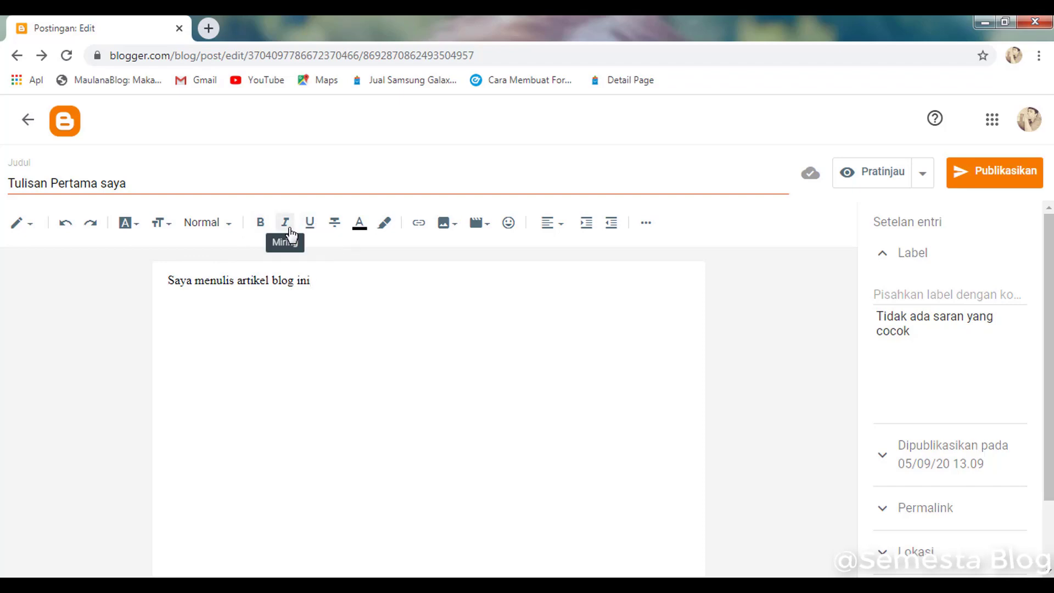
# Step: Make the whole body sentence bold, italic and underlined
pyautogui.moveTo(313, 284); pyautogui.dragTo(146, 284)
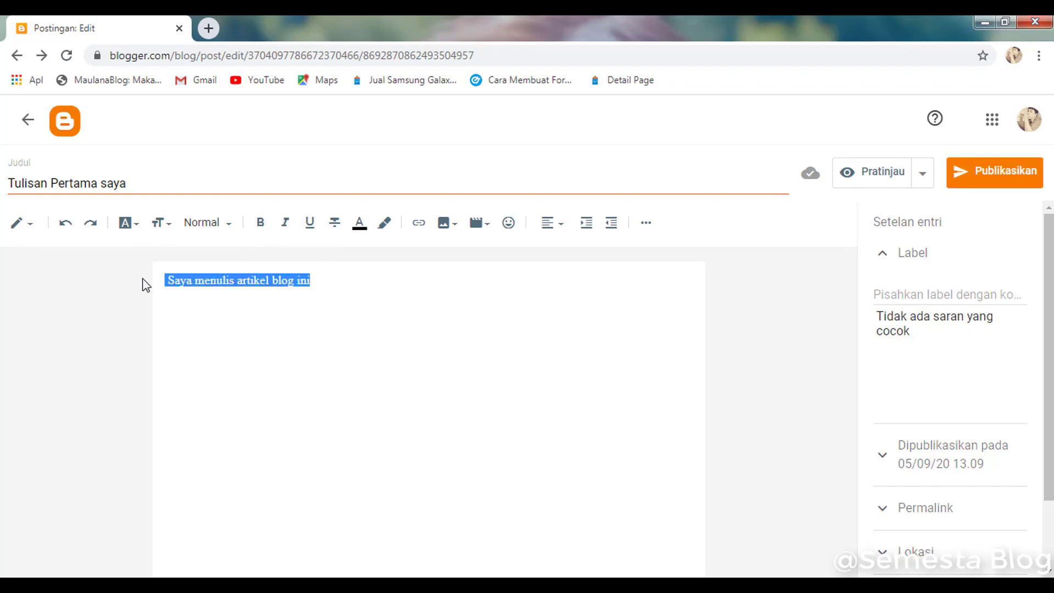
pyautogui.click(260, 222)
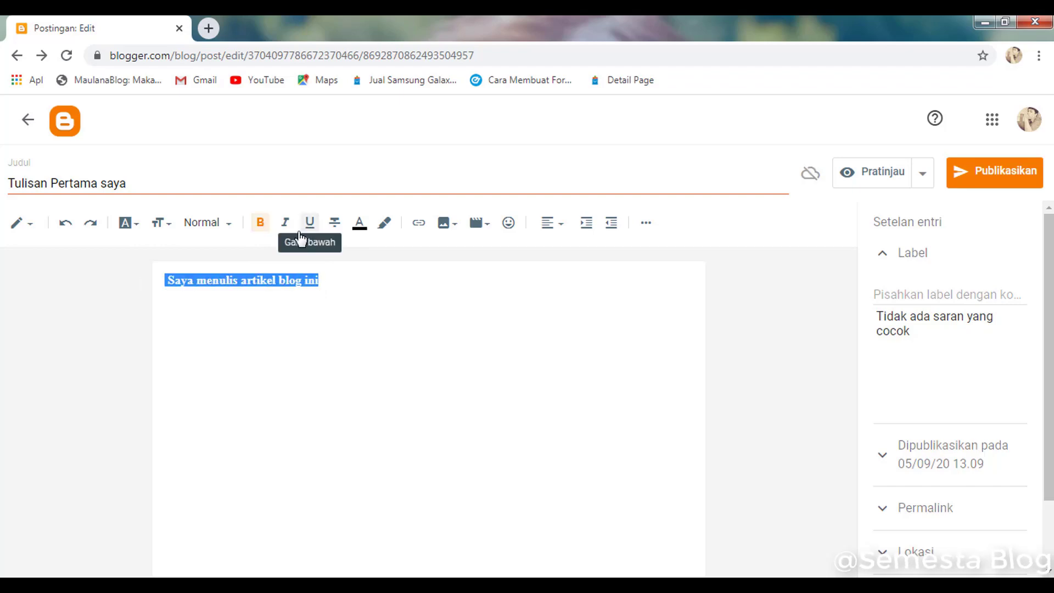
pyautogui.click(284, 224)
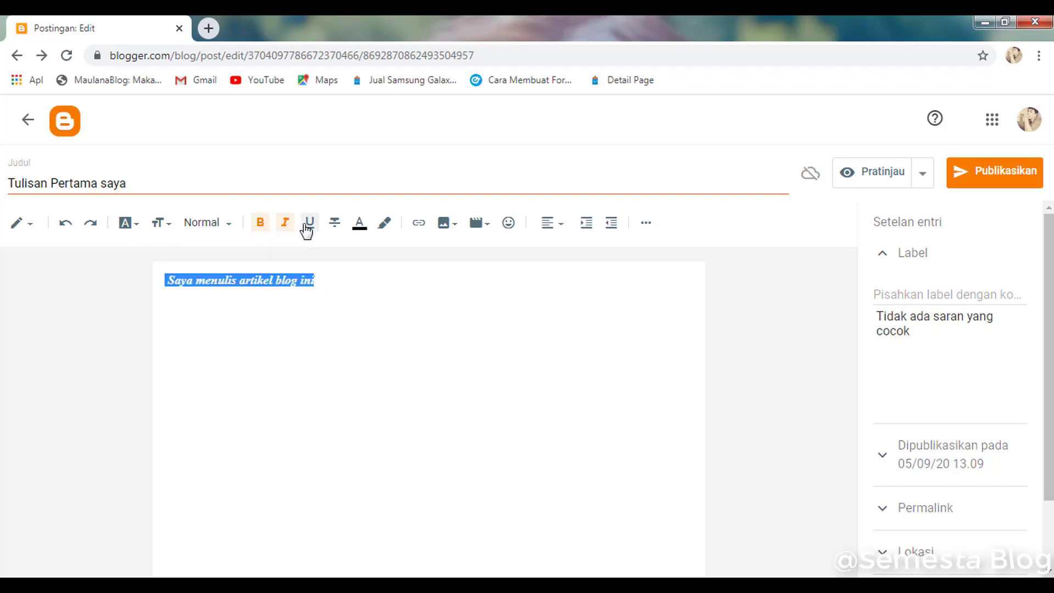
pyautogui.click(309, 223)
pyautogui.moveTo(324, 292); pyautogui.dragTo(111, 282)
pyautogui.click(309, 224)
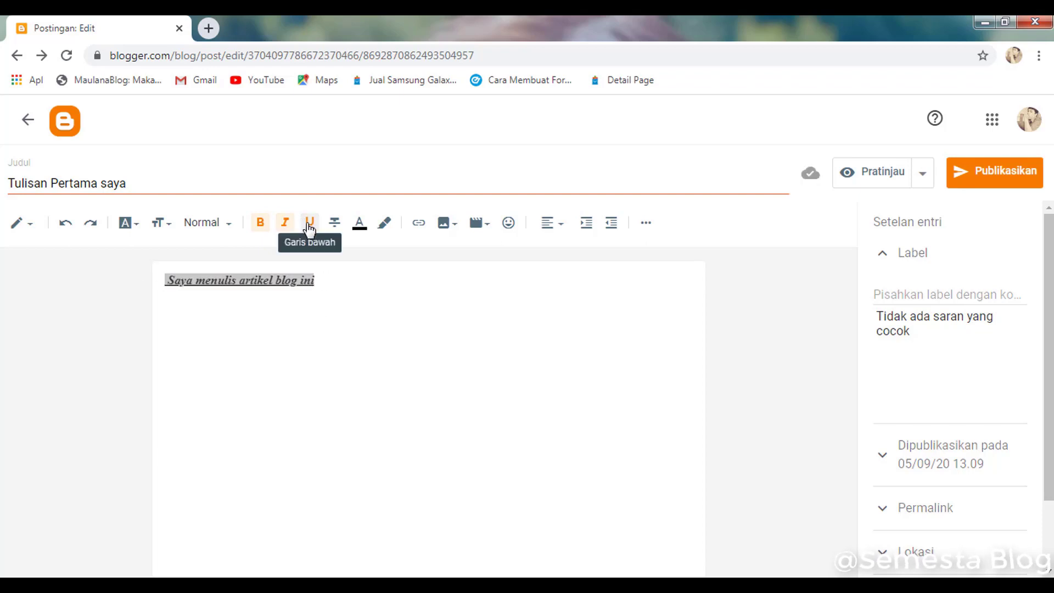
# Step: Remove the underline, italic and bold formatting from the body sentence
pyautogui.click(310, 223)
pyautogui.click(285, 223)
pyautogui.click(261, 224)
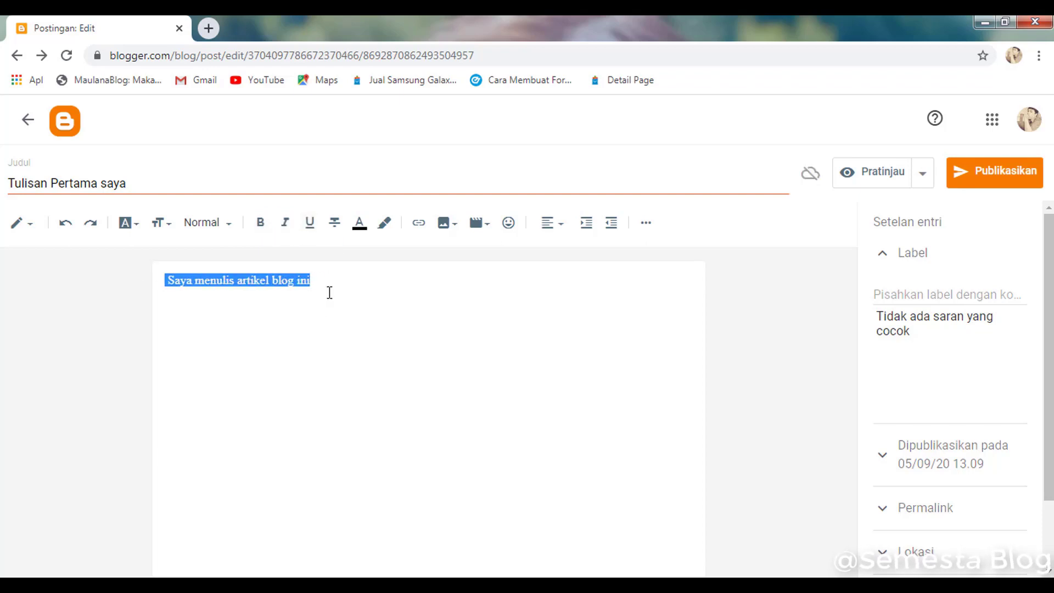
# Step: Apply strikethrough to the whole body sentence and remove it again from its words
pyautogui.moveTo(330, 293); pyautogui.dragTo(141, 285)
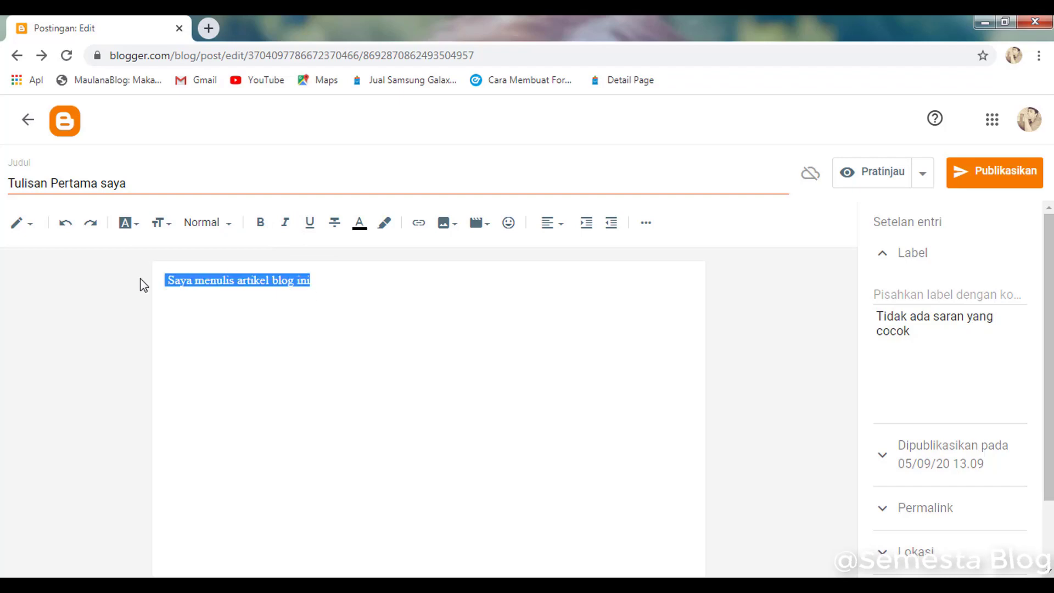
pyautogui.click(336, 224)
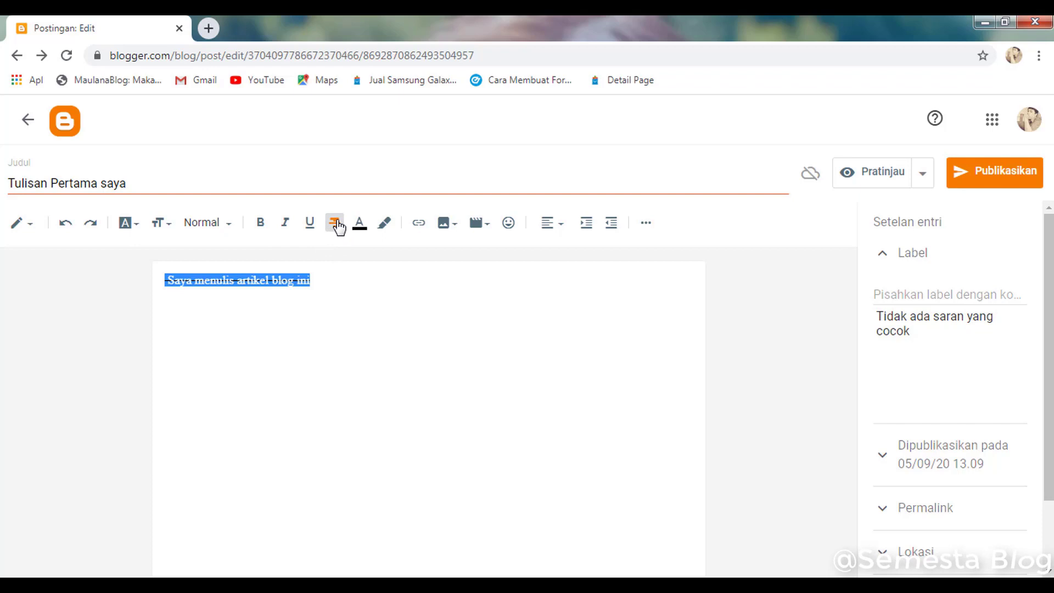
pyautogui.click(164, 290)
pyautogui.moveTo(166, 280); pyautogui.dragTo(309, 281)
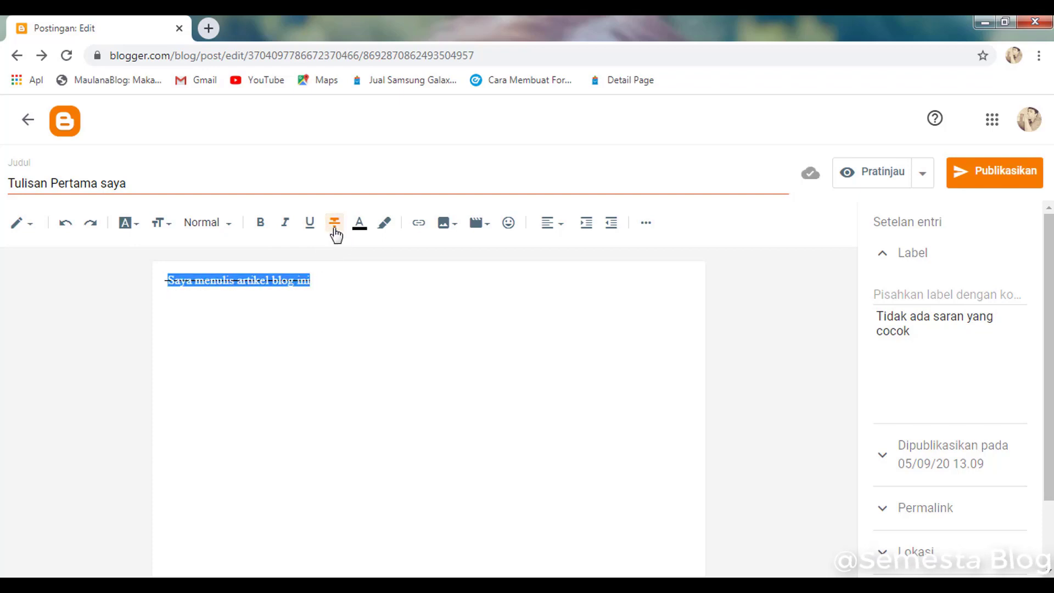
pyautogui.click(335, 225)
pyautogui.click(319, 295)
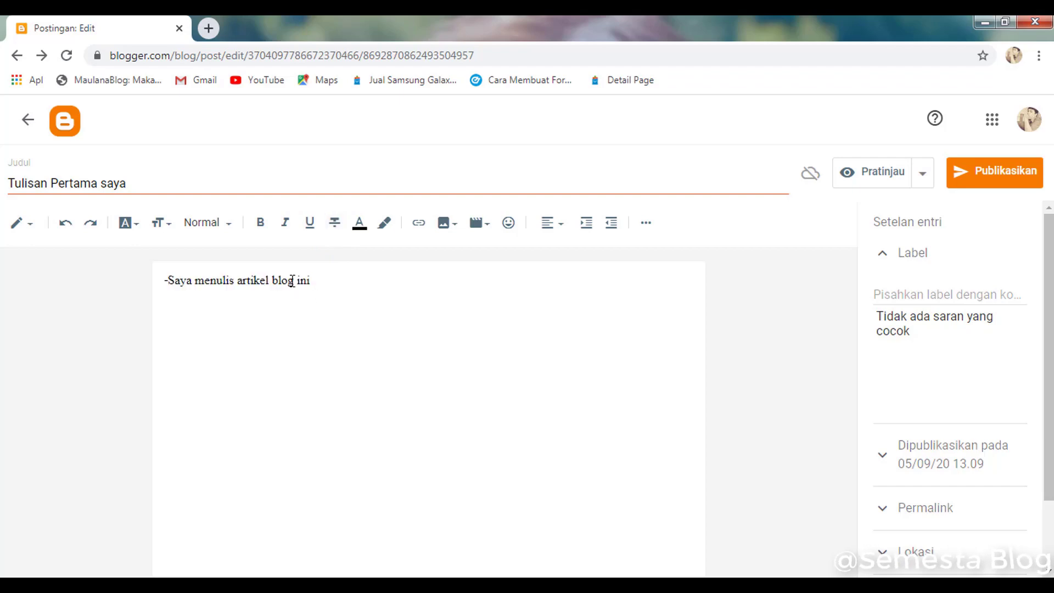
# Step: Set the text colour of the whole body sentence to red
pyautogui.moveTo(311, 280); pyautogui.dragTo(137, 285)
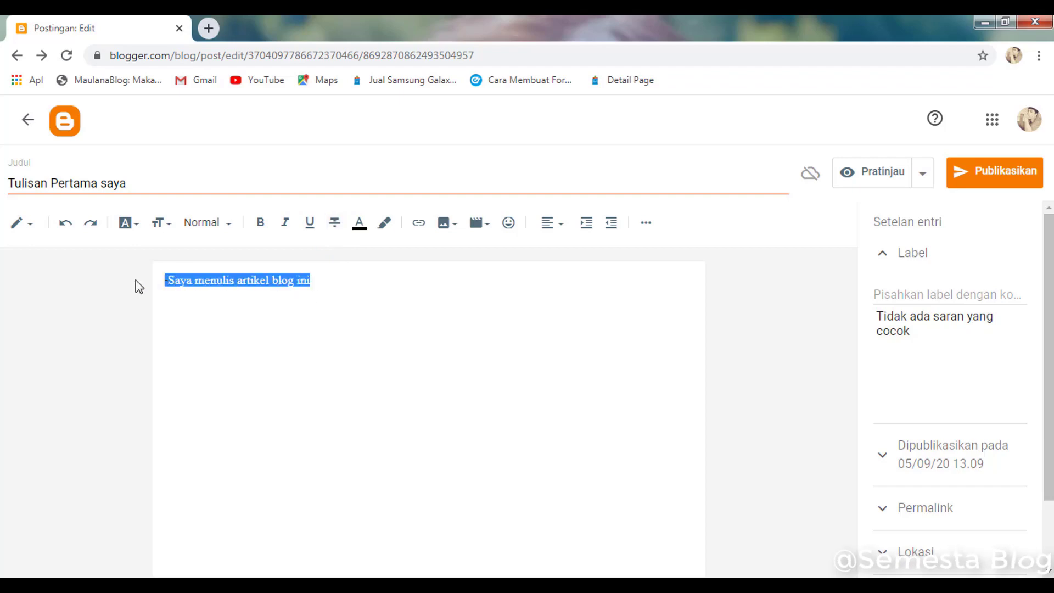
pyautogui.click(359, 225)
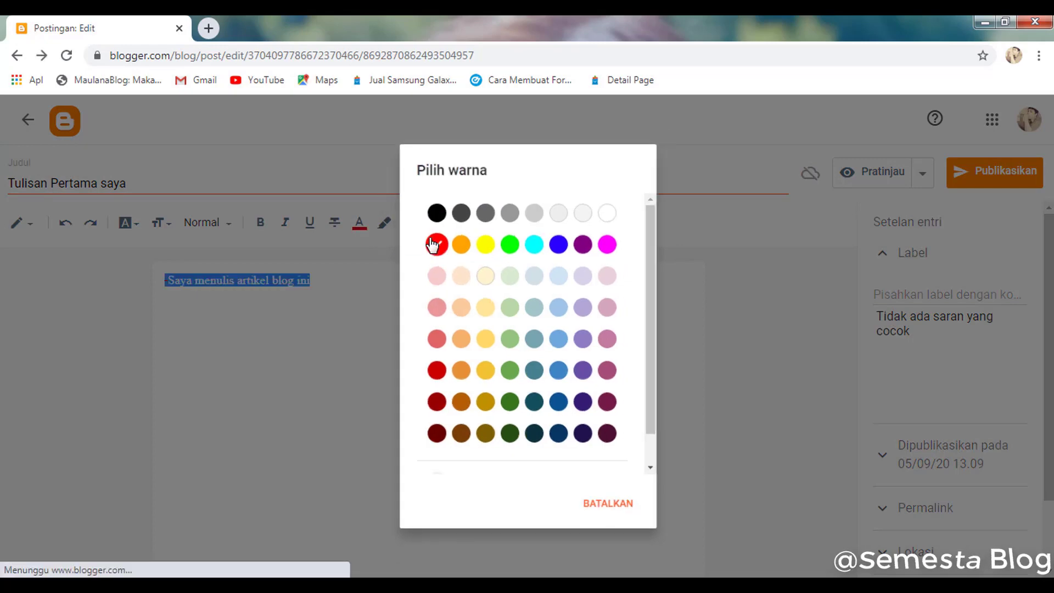
pyautogui.click(430, 237)
pyautogui.click(301, 327)
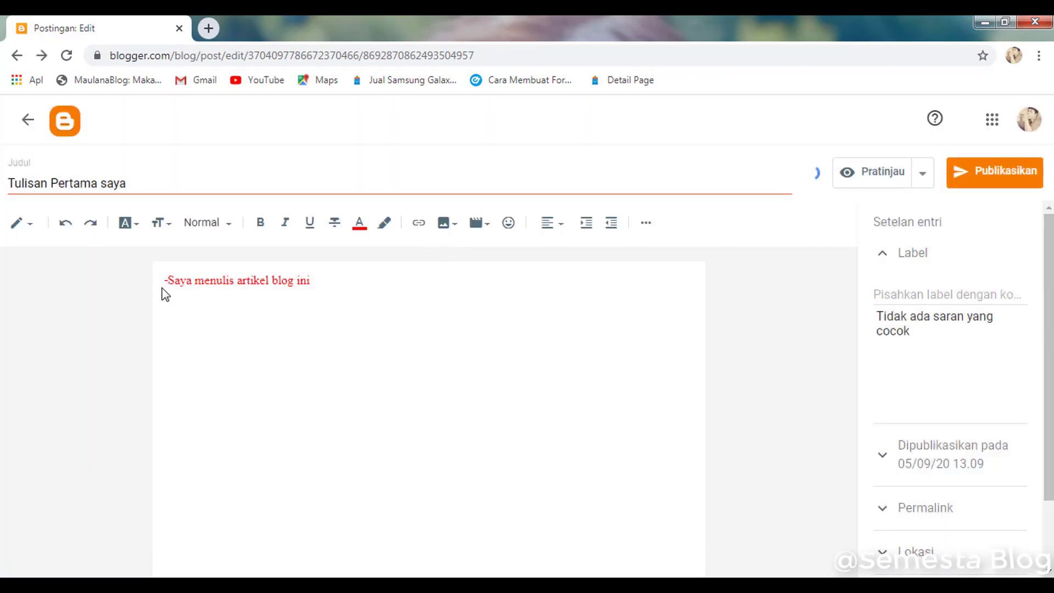
# Step: Set the font size of the whole body sentence to Besar
pyautogui.moveTo(320, 282); pyautogui.dragTo(150, 295)
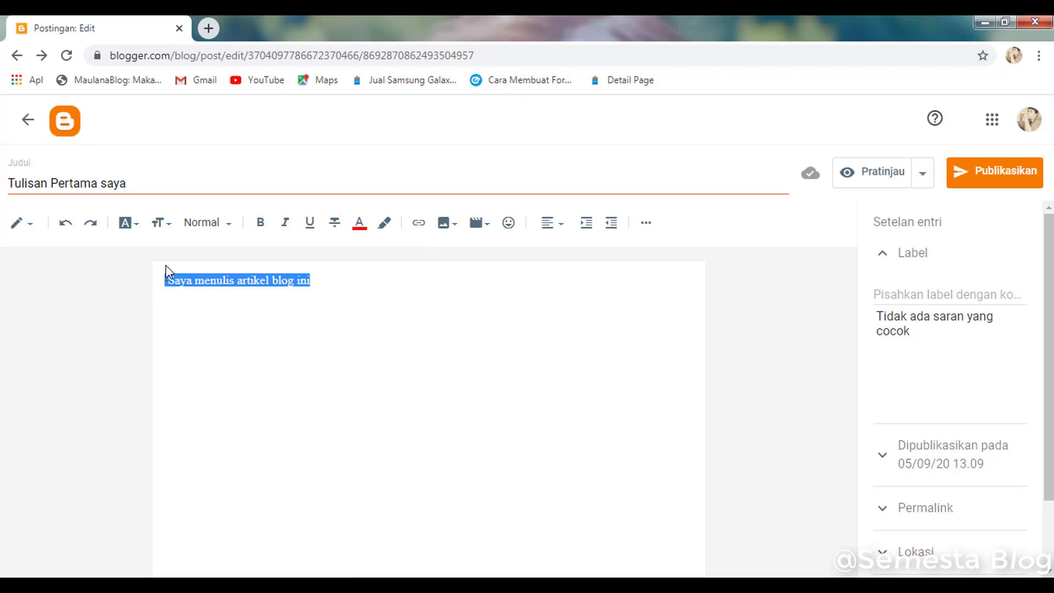
pyautogui.click(165, 225)
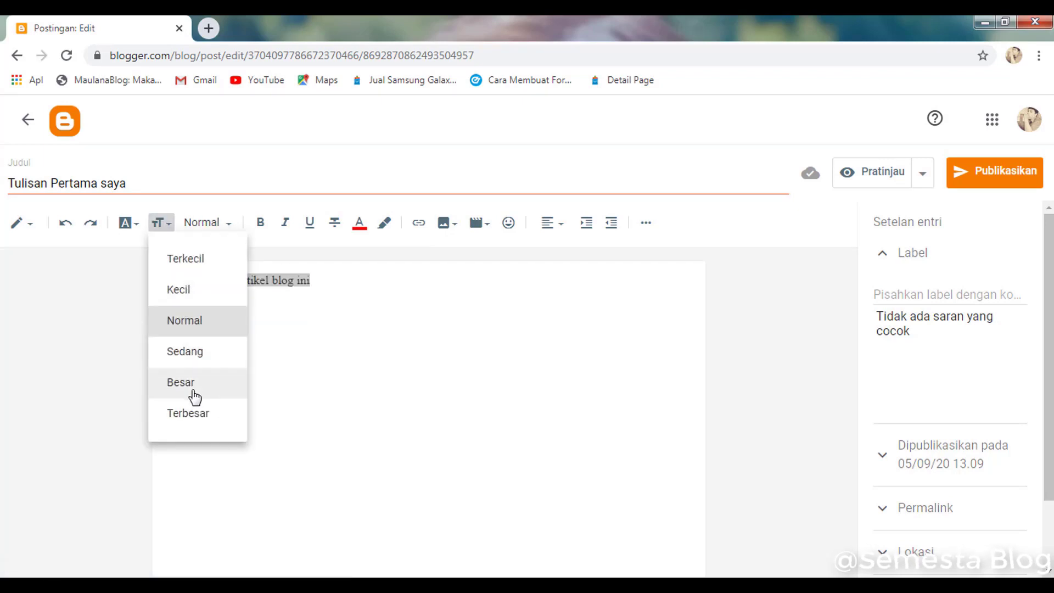
pyautogui.click(242, 390)
pyautogui.click(418, 289)
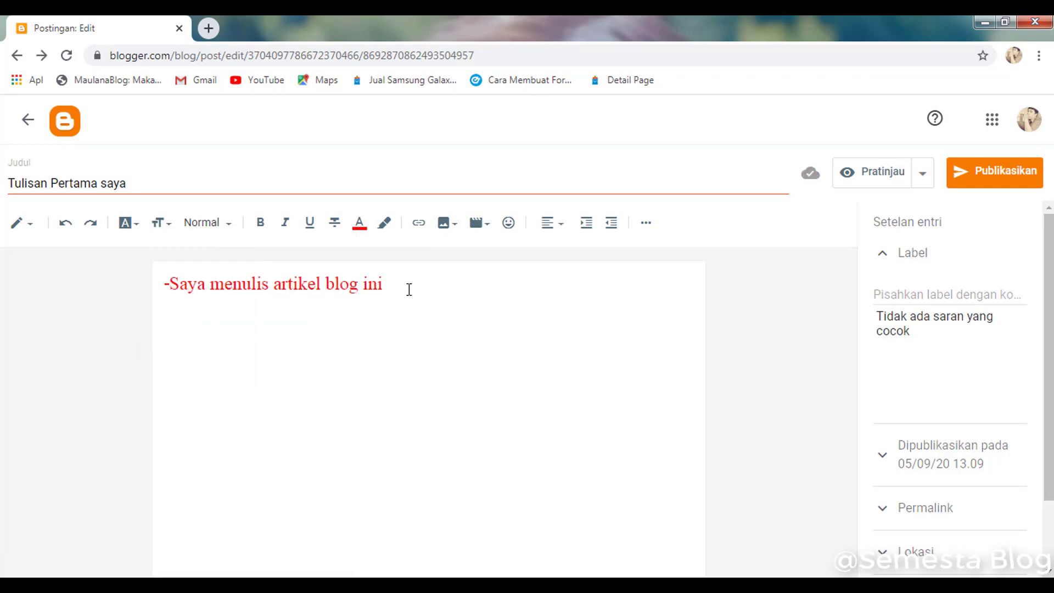
# Step: Change the text colour of the whole body sentence to yellow
pyautogui.moveTo(384, 289); pyautogui.dragTo(164, 295)
pyautogui.click(360, 222)
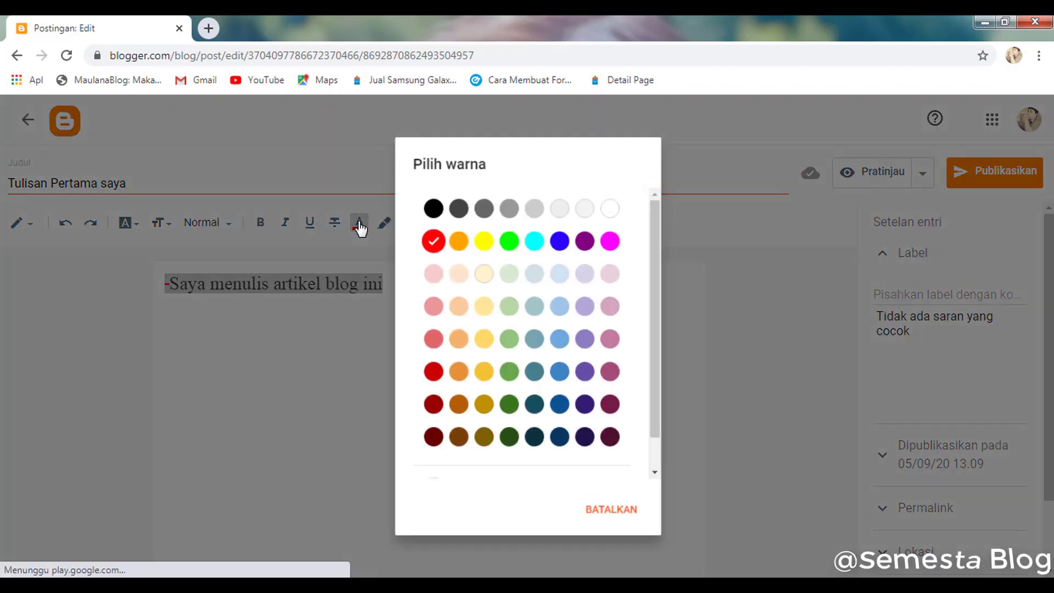
pyautogui.click(482, 237)
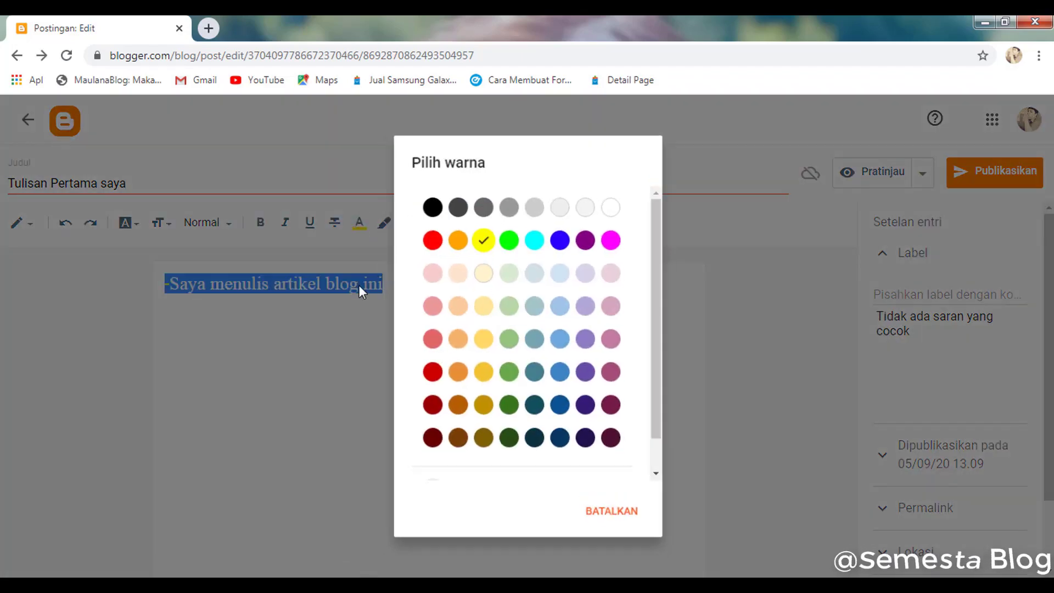
pyautogui.click(317, 285)
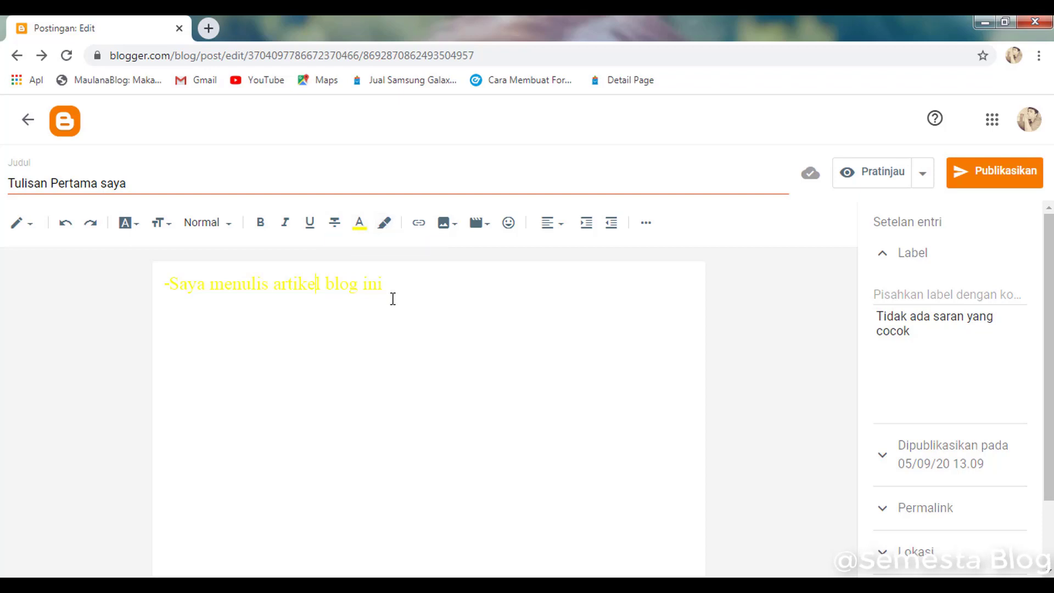
# Step: Give the words of the body sentence a black text background colour
pyautogui.moveTo(394, 289); pyautogui.dragTo(174, 286)
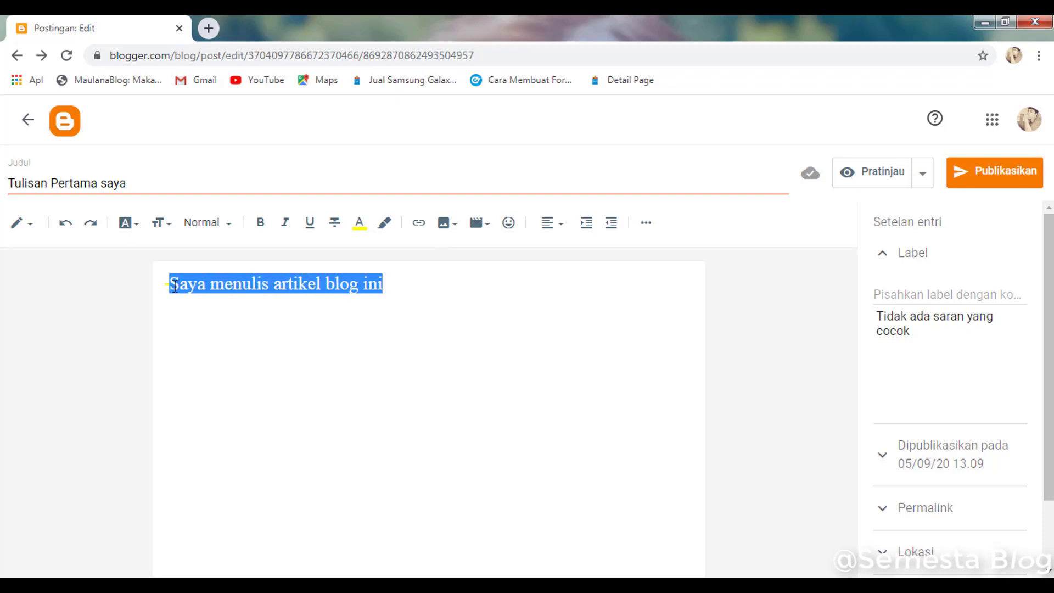
pyautogui.click(379, 235)
pyautogui.click(431, 203)
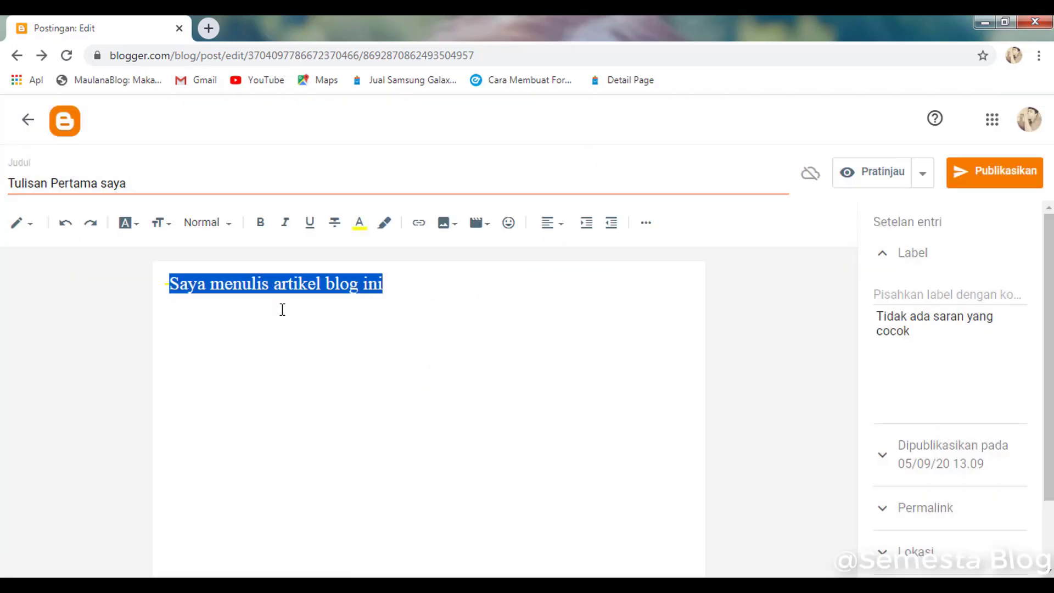
pyautogui.click(282, 310)
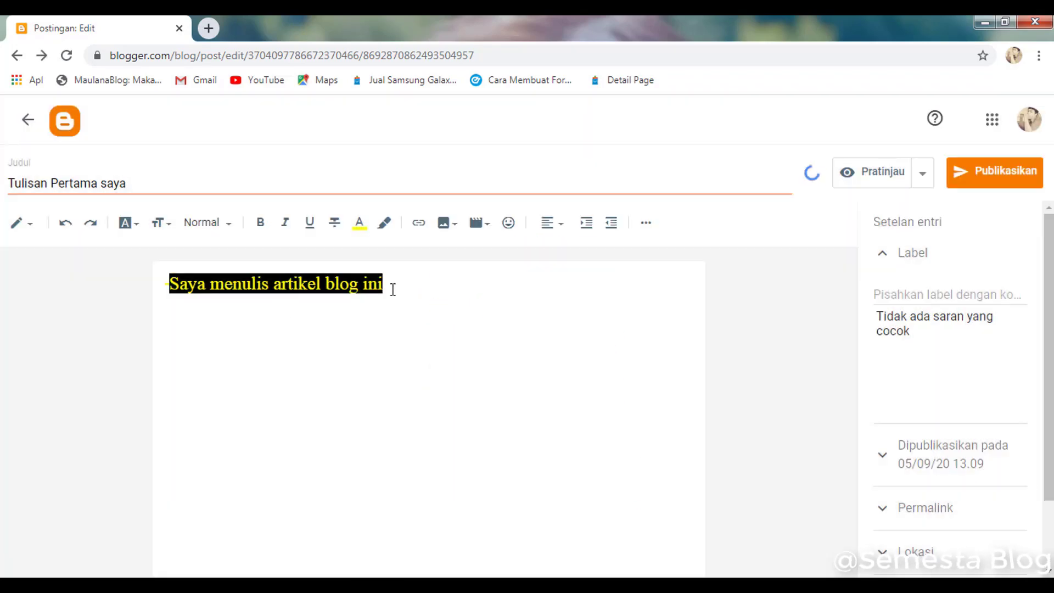
# Step: Change the text background colour of the whole body sentence to orange
pyautogui.moveTo(388, 290); pyautogui.dragTo(152, 299)
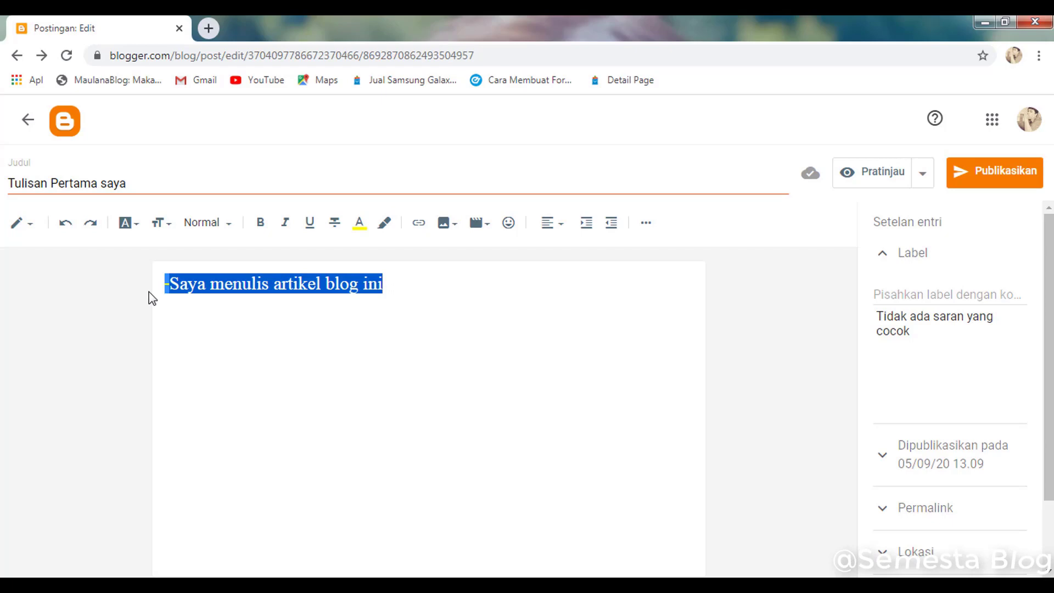
pyautogui.click(384, 226)
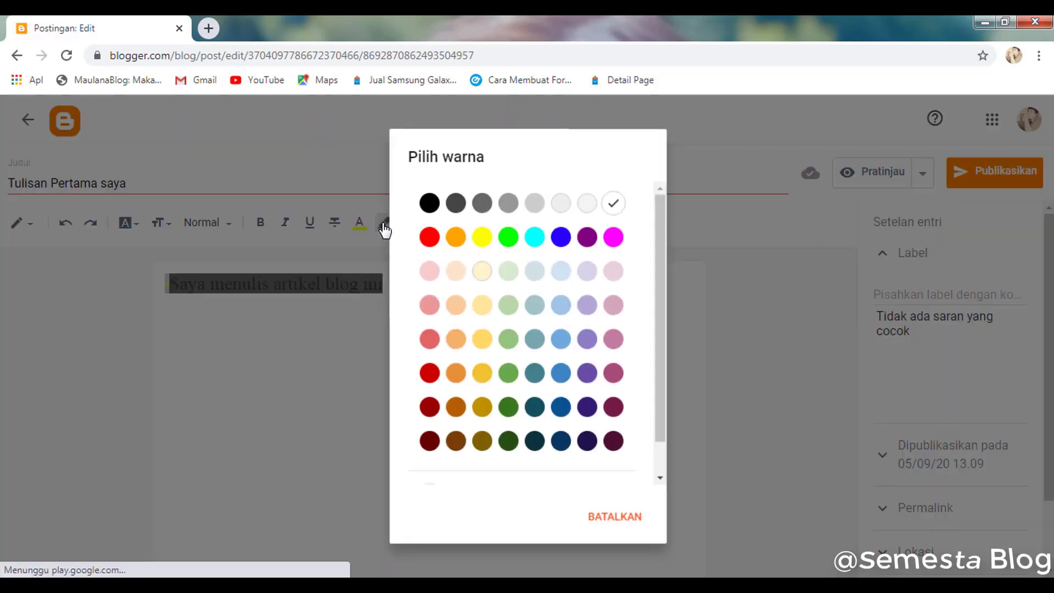
pyautogui.click(457, 237)
# Step: Set the text background colour of the whole body sentence to white
pyautogui.moveTo(403, 295); pyautogui.dragTo(150, 294)
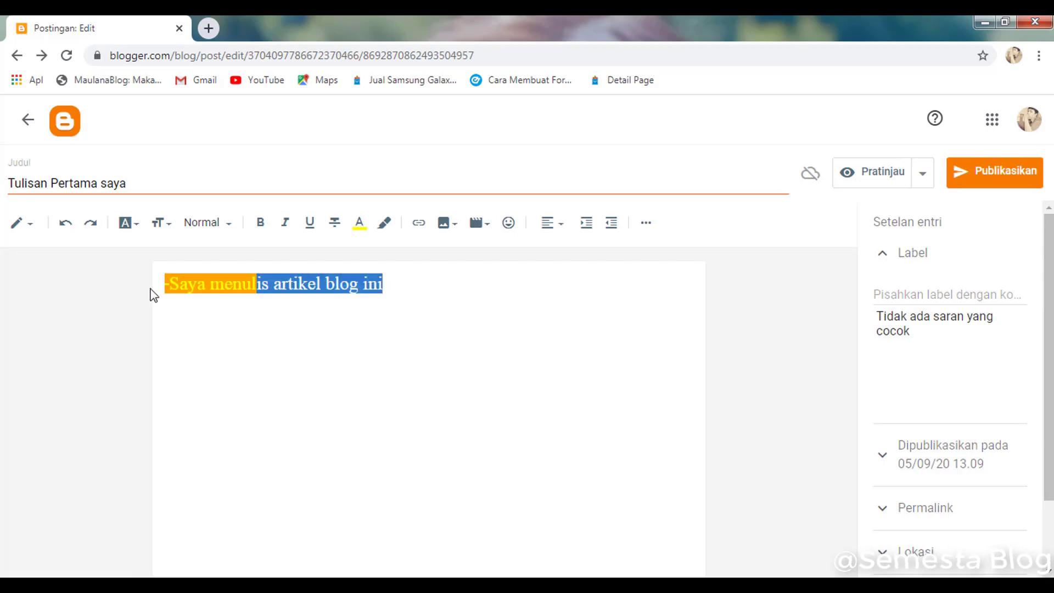
pyautogui.click(386, 223)
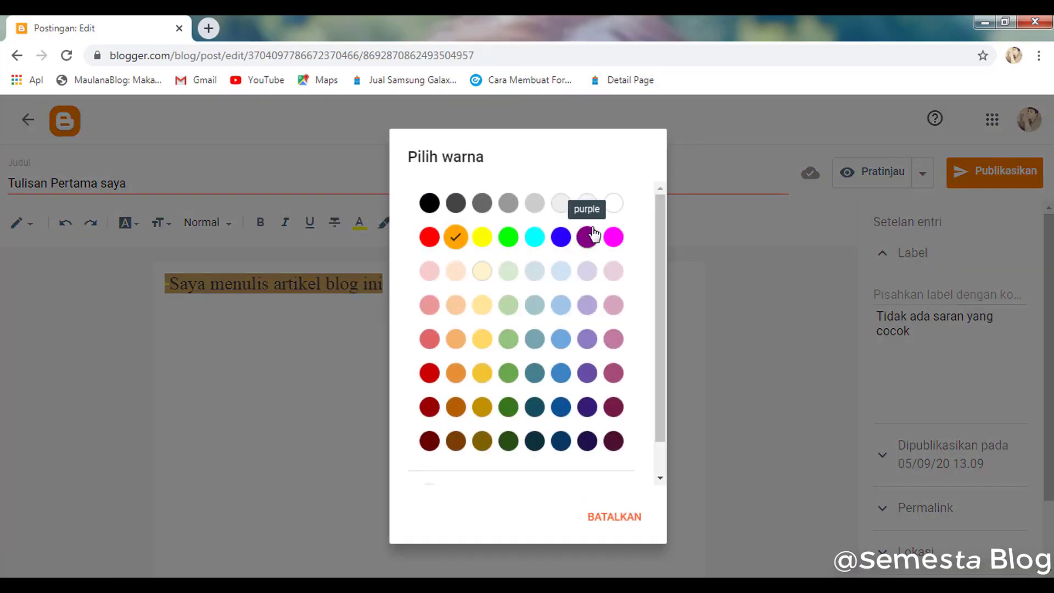
pyautogui.click(608, 205)
# Step: Set the text colour of the whole body sentence to black and clear the selection
pyautogui.moveTo(401, 288); pyautogui.dragTo(164, 283)
pyautogui.click(367, 226)
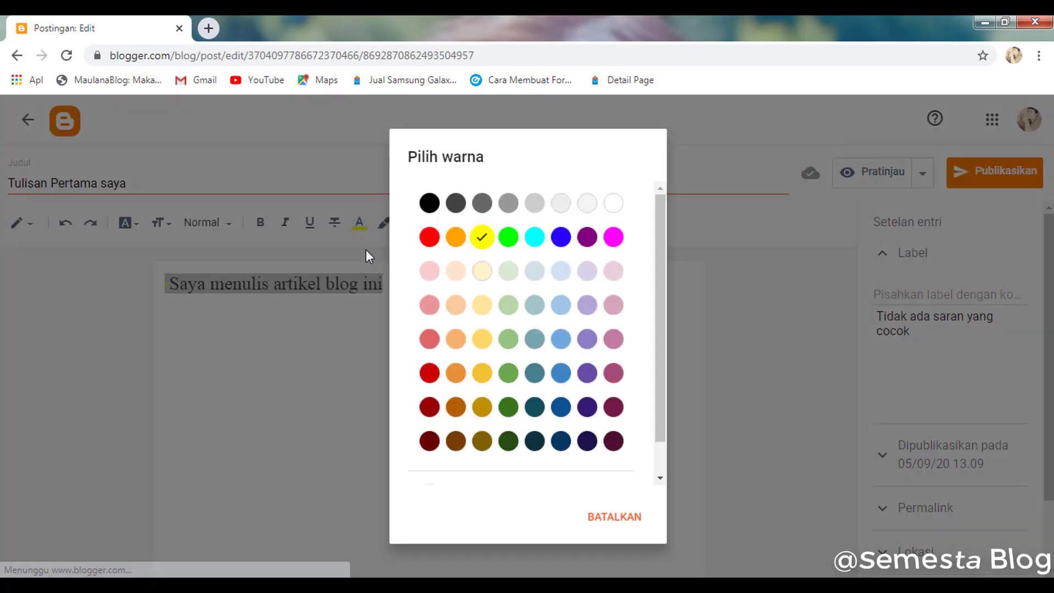
pyautogui.click(428, 202)
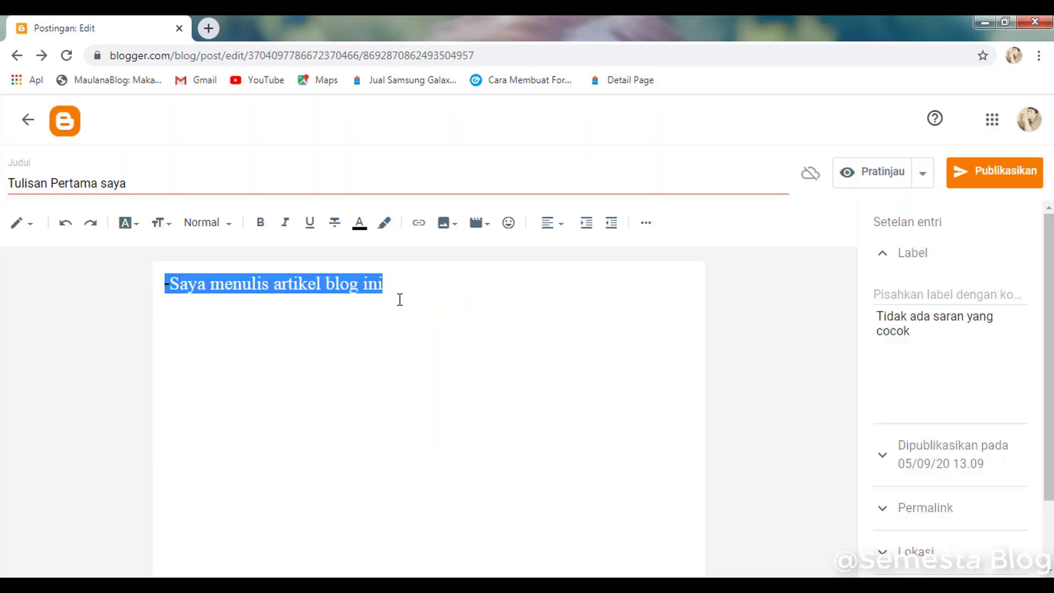
pyautogui.click(392, 284)
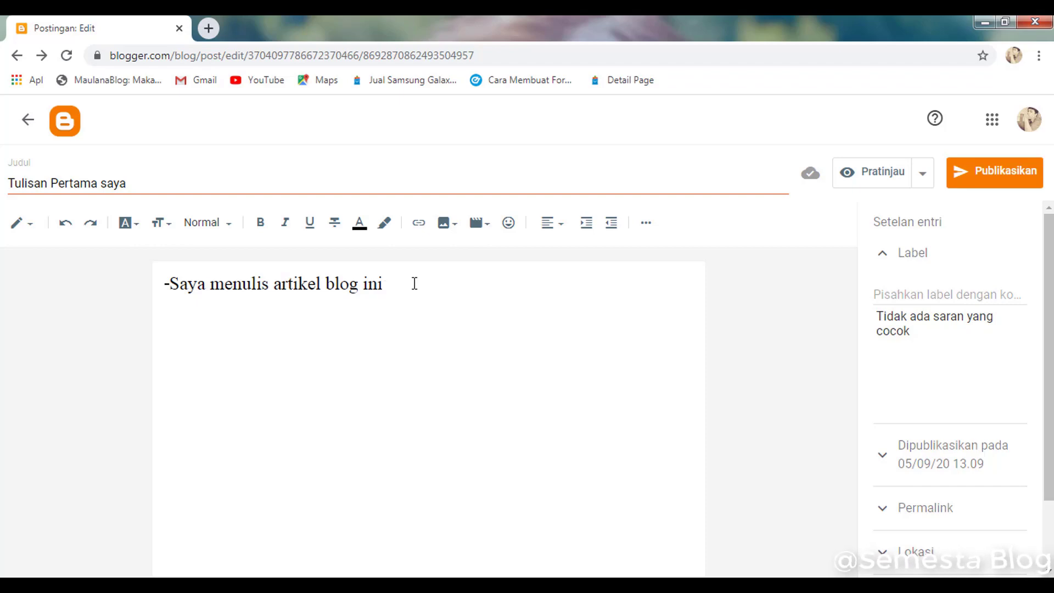
# Step: Add a second line below the body sentence reading "untuk lebih jelas klik link ini : Youtube"
pyautogui.press('Return')
pyautogui.write('youtu')
pyautogui.write('ntuk lebio')
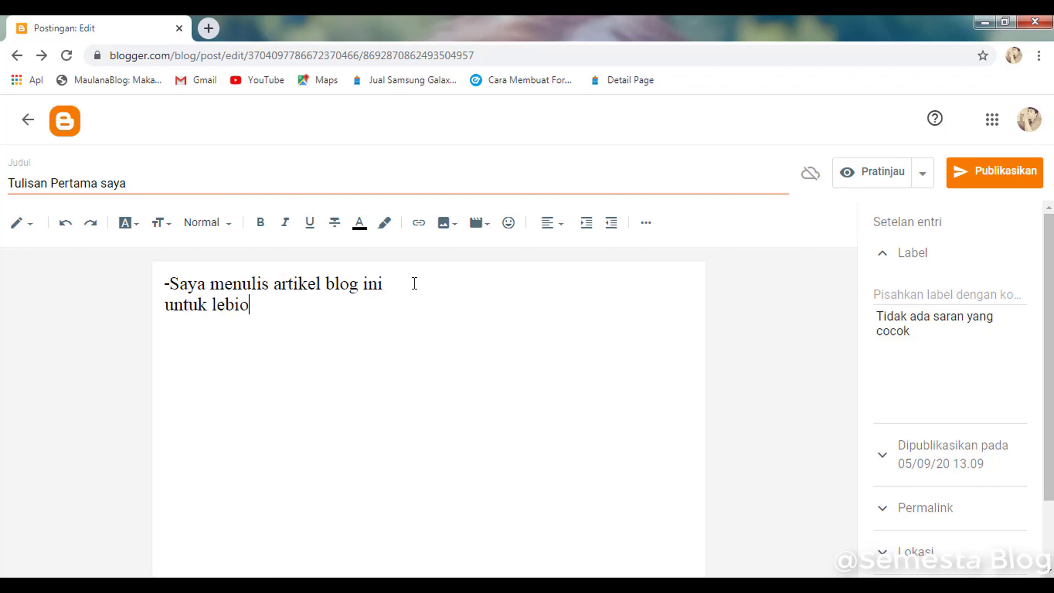
pyautogui.press('BackSpace')
pyautogui.write('h jelas kli')
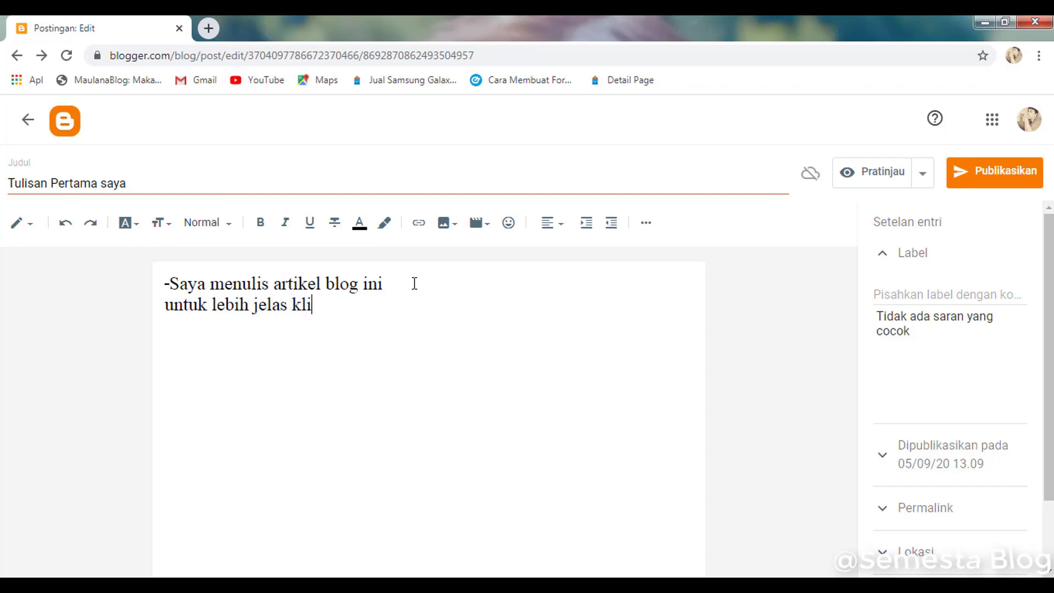
pyautogui.write('k link ini : ')
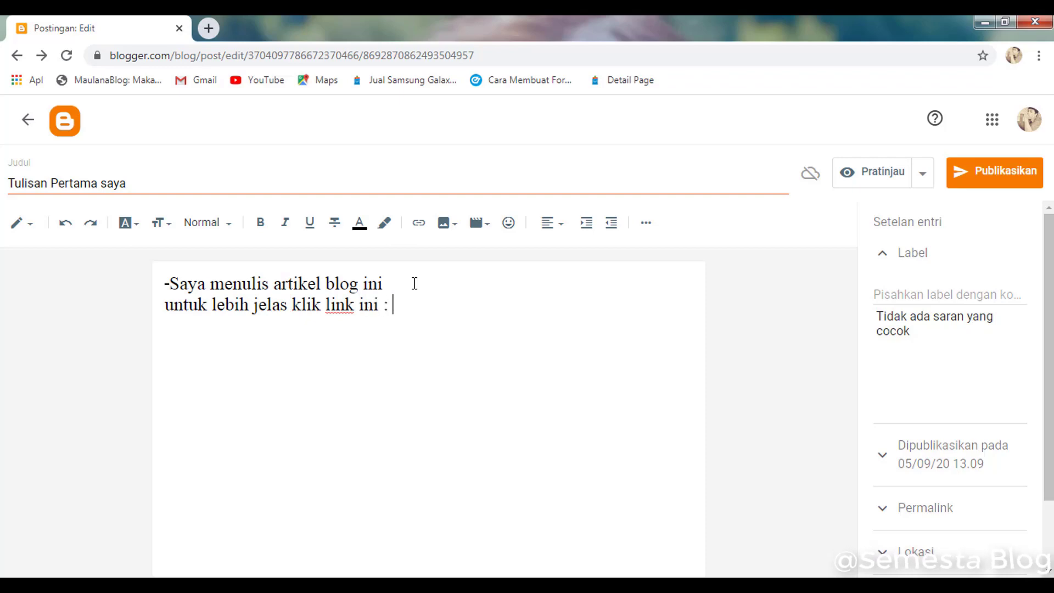
pyautogui.write('Youtube')
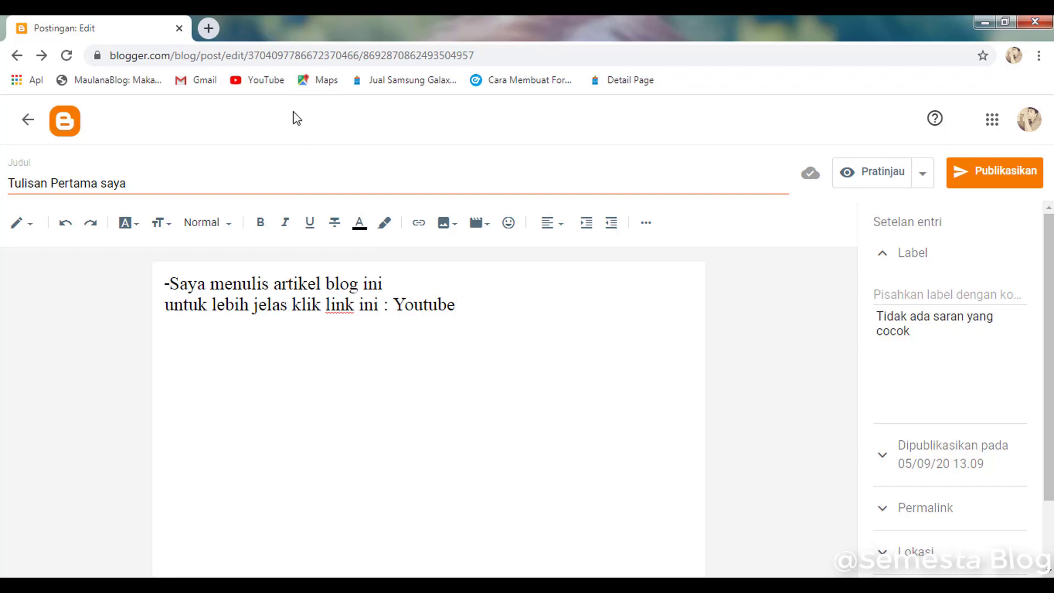
# Step: Open YouTube in a new tab, copy the address of the "Dapat Uang $140 Tiap Hari dari Google Image" video, and close that tab
pyautogui.rightClick(254, 82)
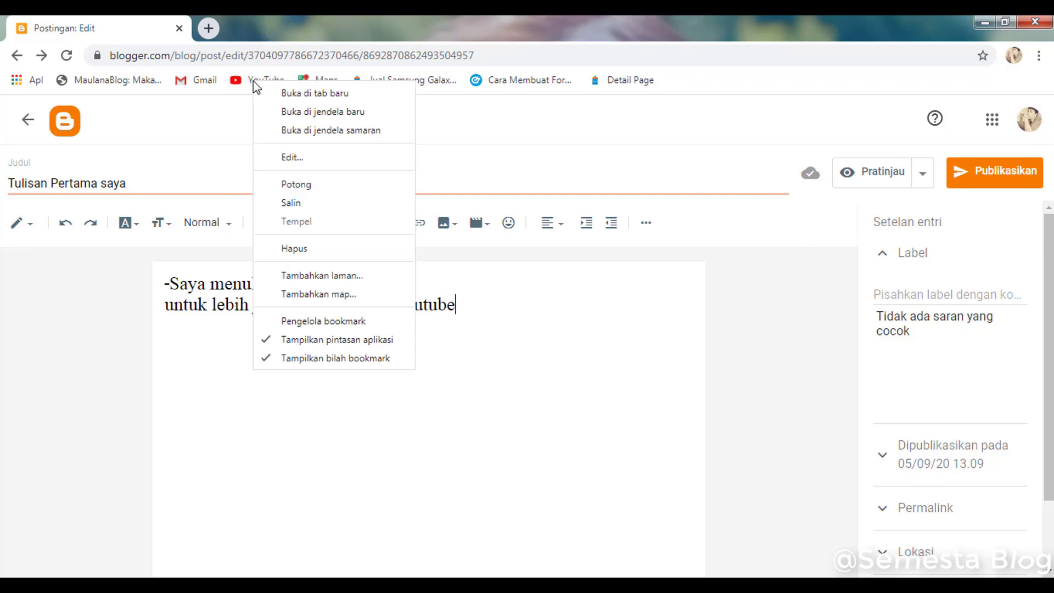
pyautogui.click(287, 94)
pyautogui.click(313, 23)
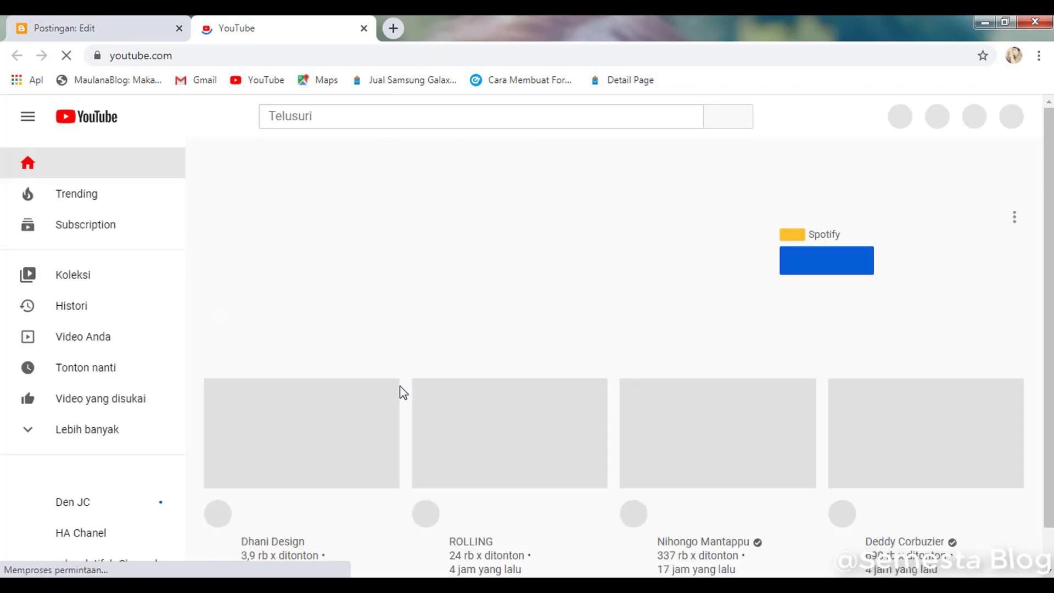
pyautogui.scroll(-1, 398, 405)
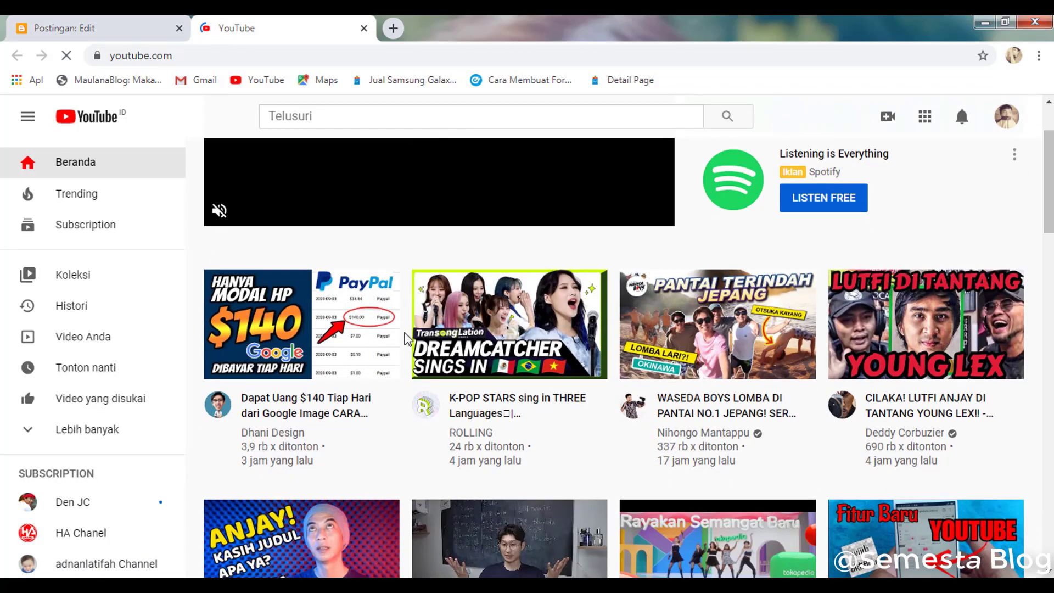
pyautogui.click(351, 334)
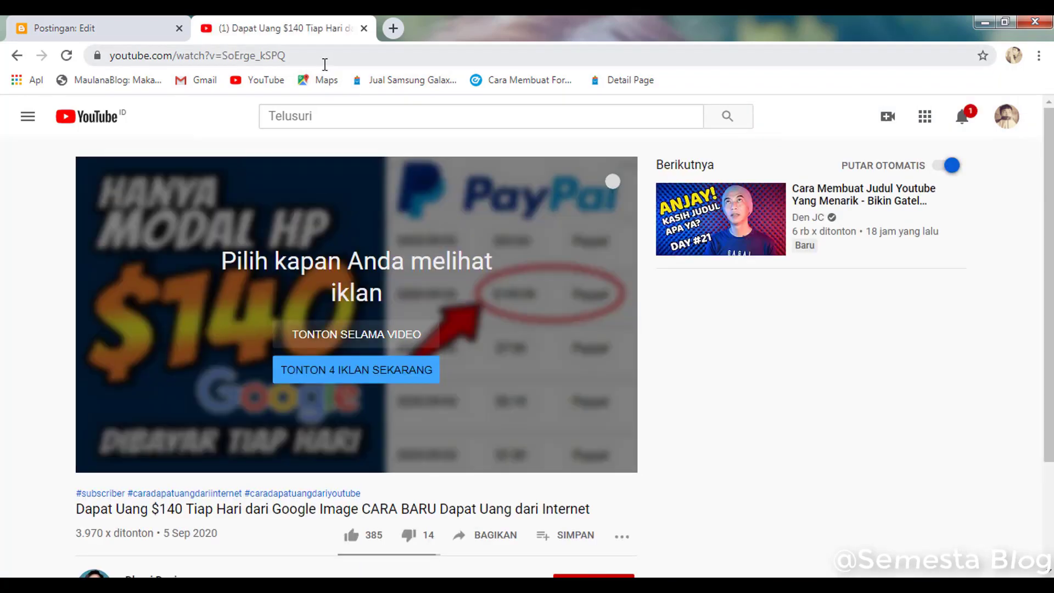
pyautogui.click(325, 65)
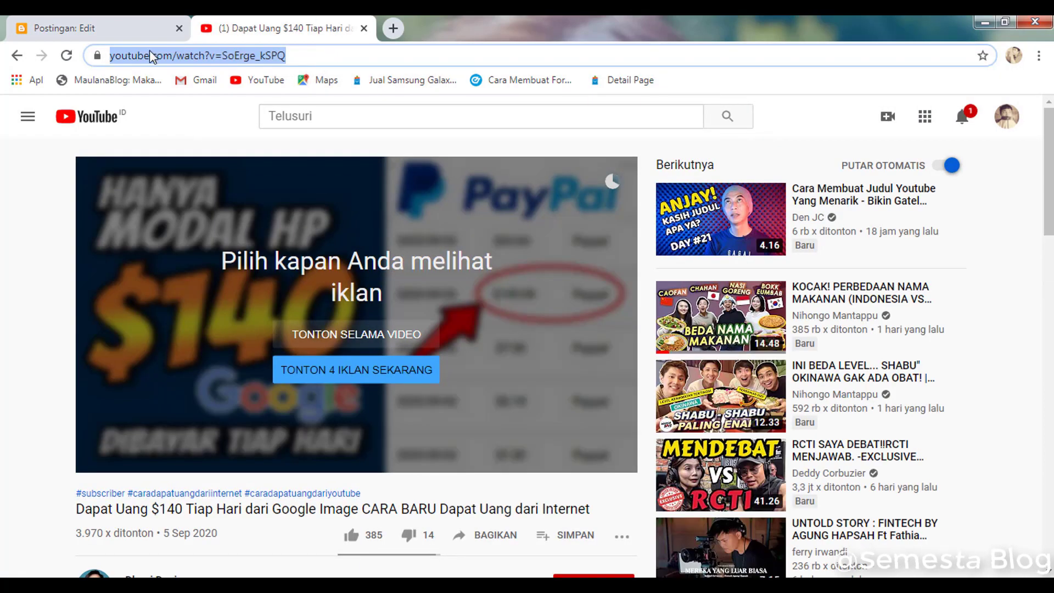
pyautogui.click(364, 28)
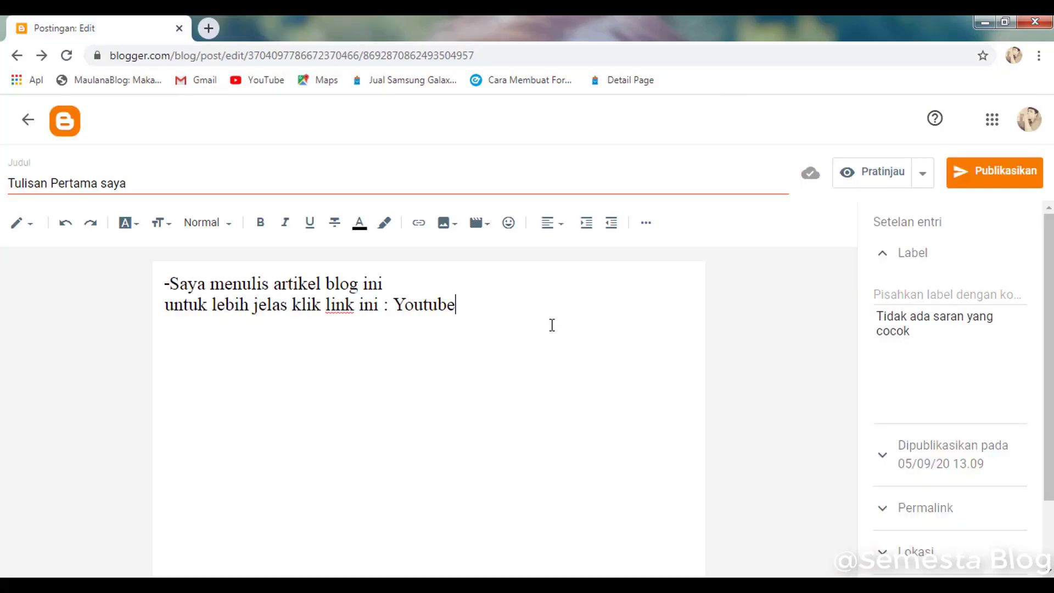
# Step: Link the word "Youtube" in the second line to the copied video address, set to open in a new window
pyautogui.doubleClick(419, 305)
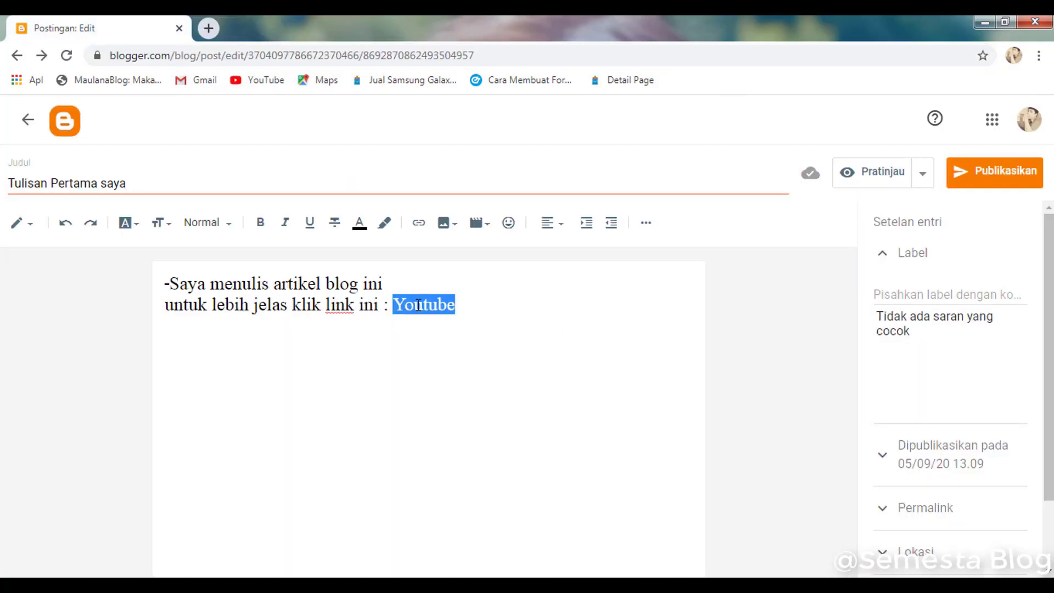
pyautogui.click(417, 223)
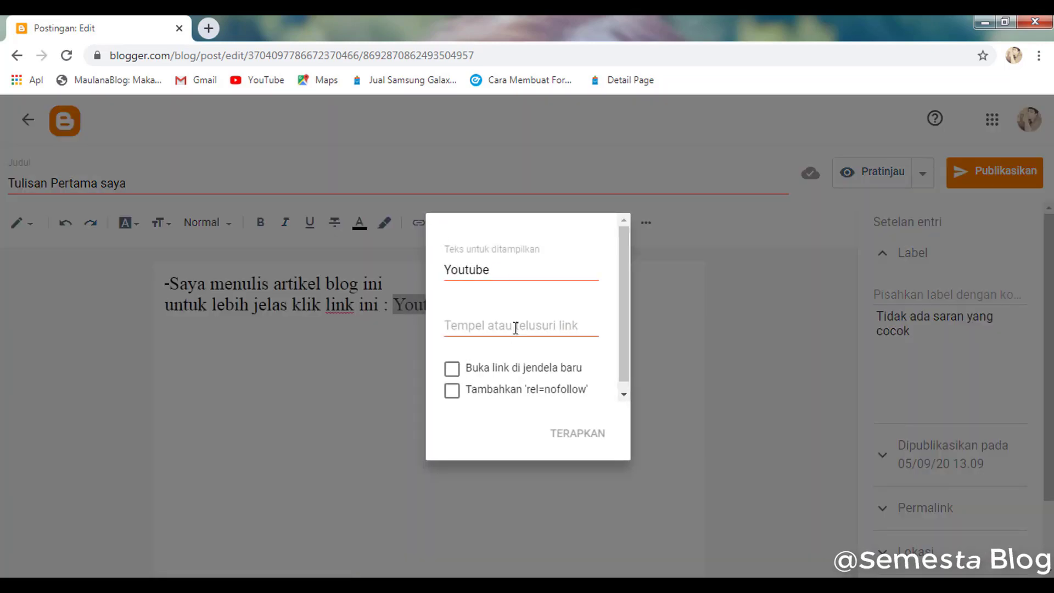
pyautogui.click(480, 325)
pyautogui.hotkey('ctrl', 'v')
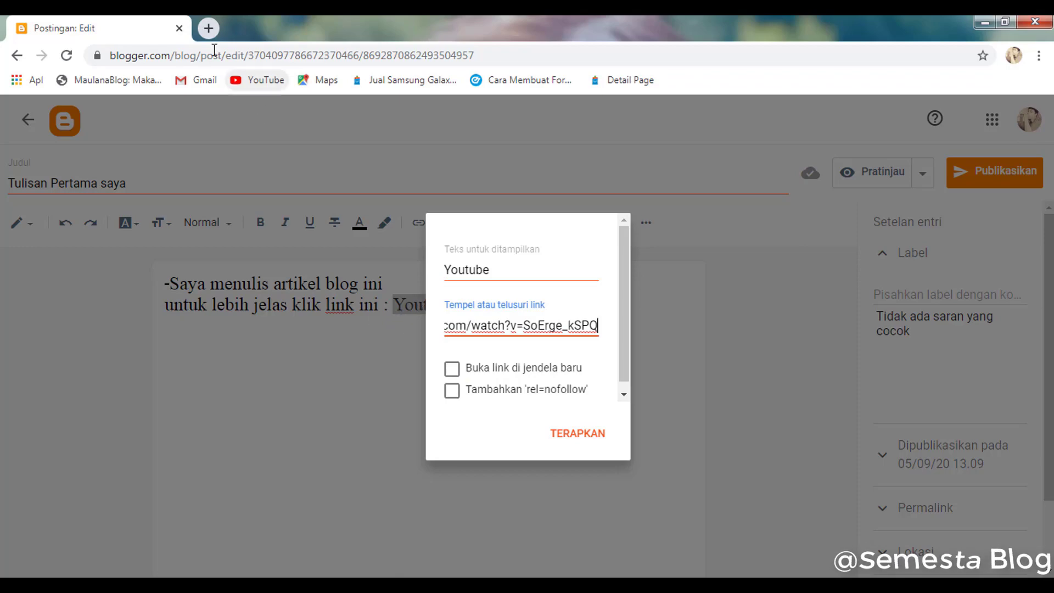
pyautogui.click(208, 28)
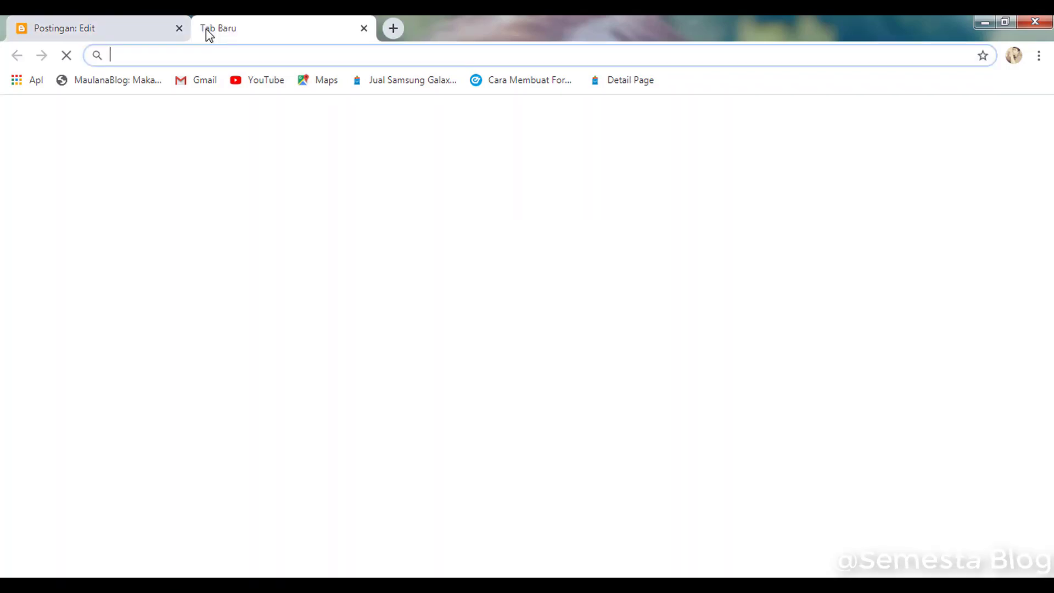
pyautogui.click(364, 28)
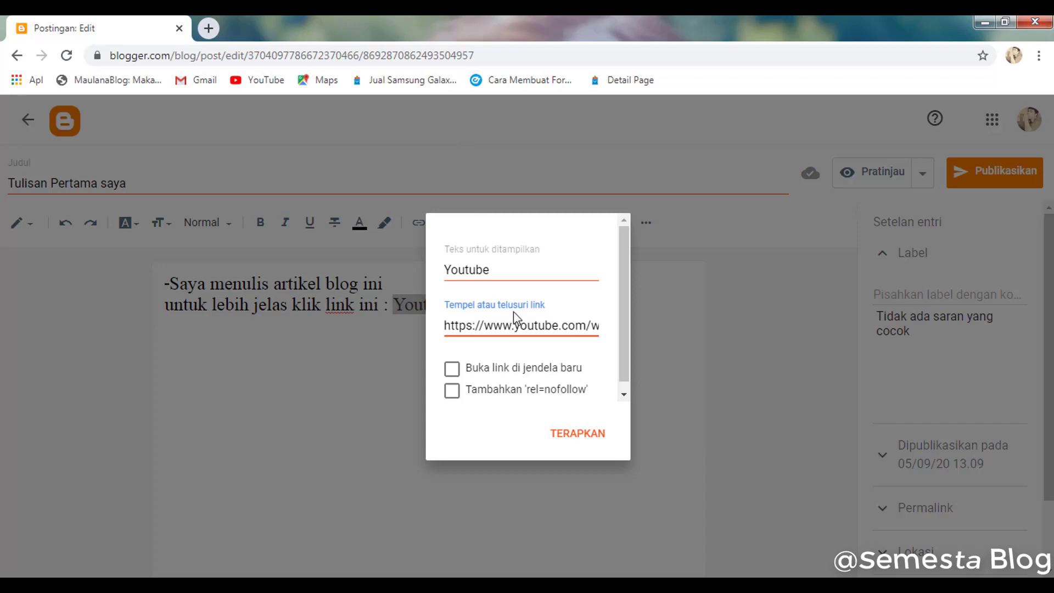
pyautogui.click(449, 375)
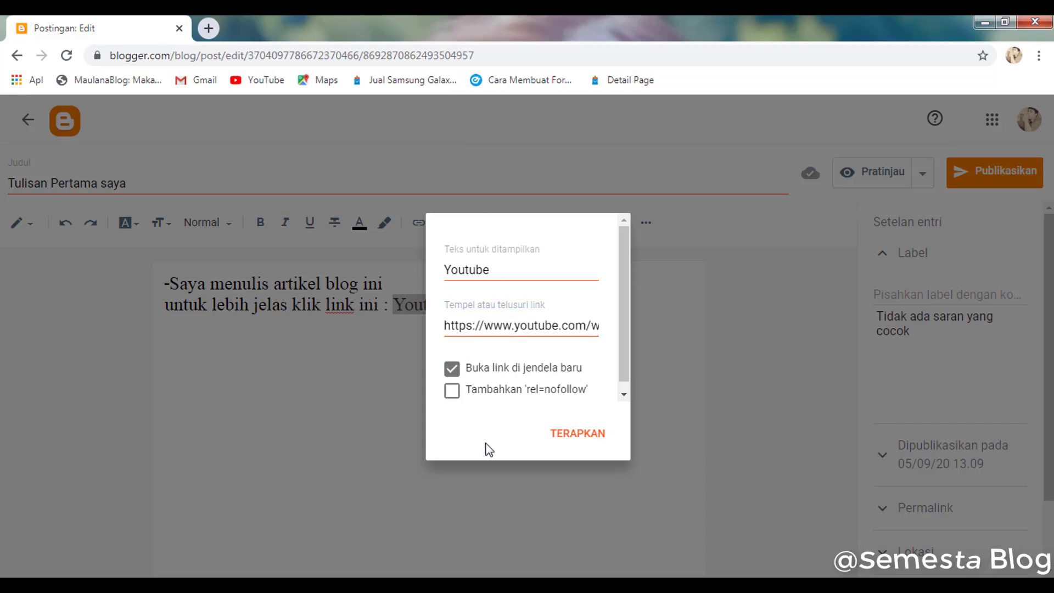
pyautogui.click(558, 442)
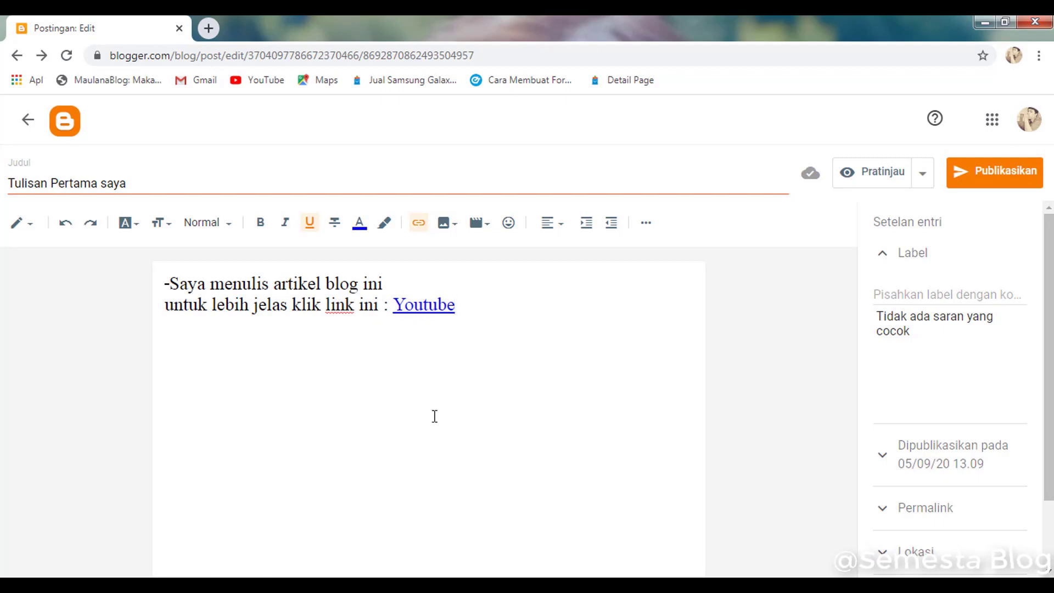
# Step: Upload the picture "5 Alasan Memilih blogger.jpg" from the computer and insert it on a new line below the Youtube link
pyautogui.press('Return')
pyautogui.click(446, 226)
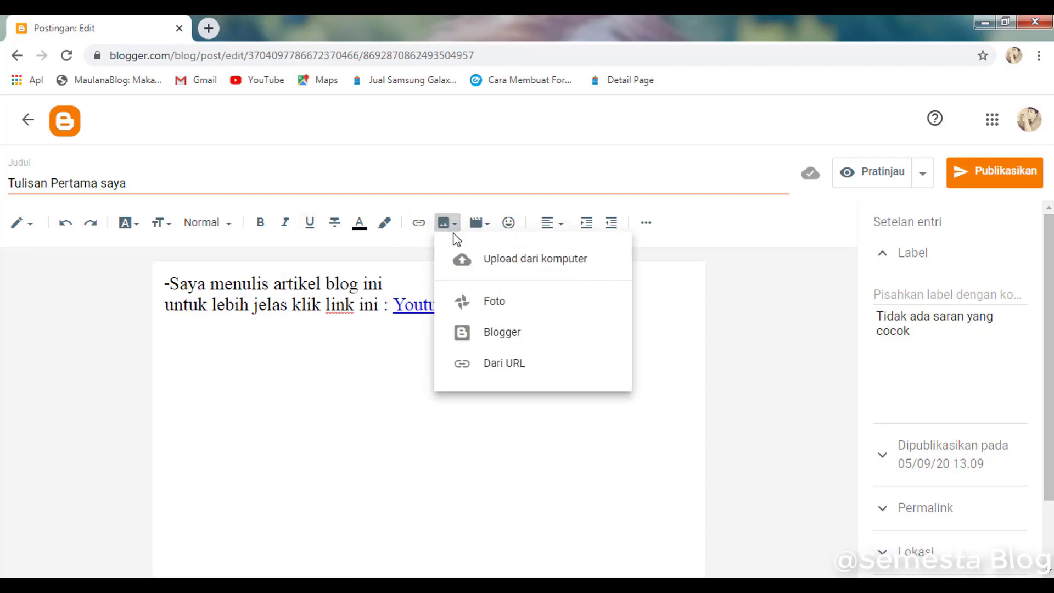
pyautogui.click(463, 258)
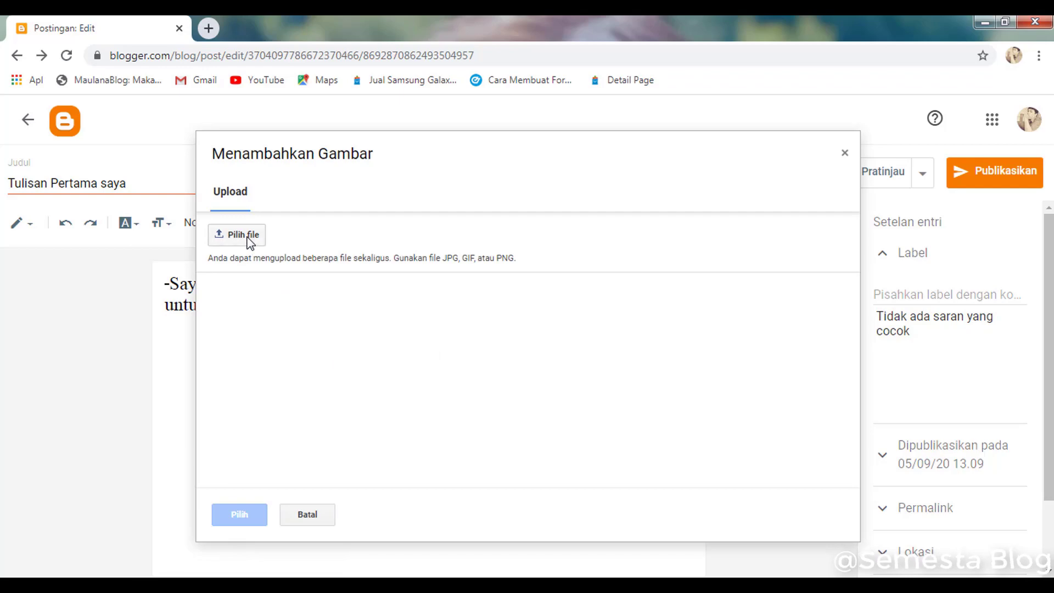
pyautogui.click(248, 236)
pyautogui.click(460, 189)
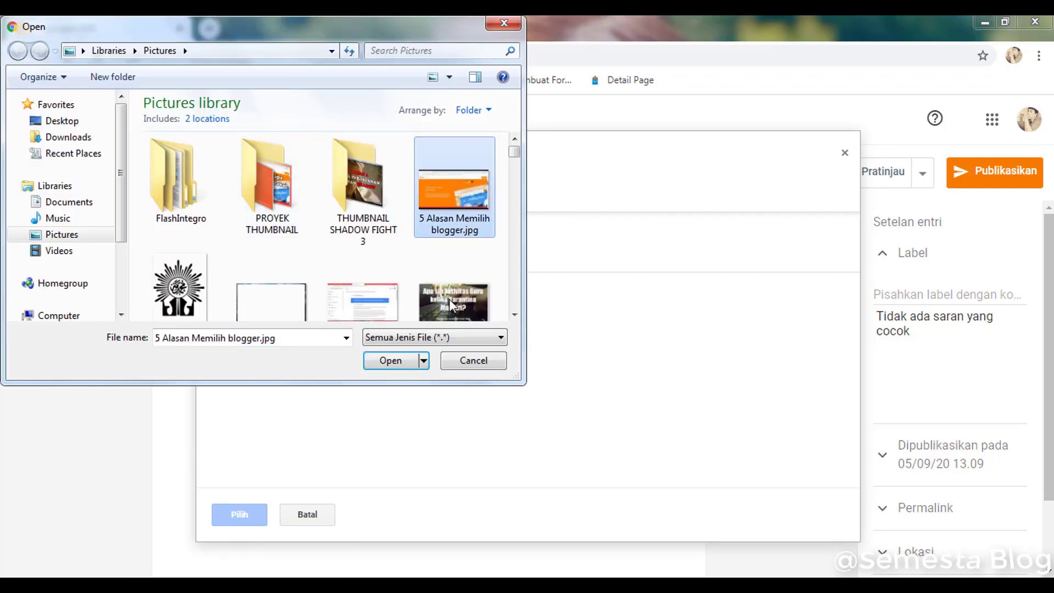
pyautogui.click(398, 360)
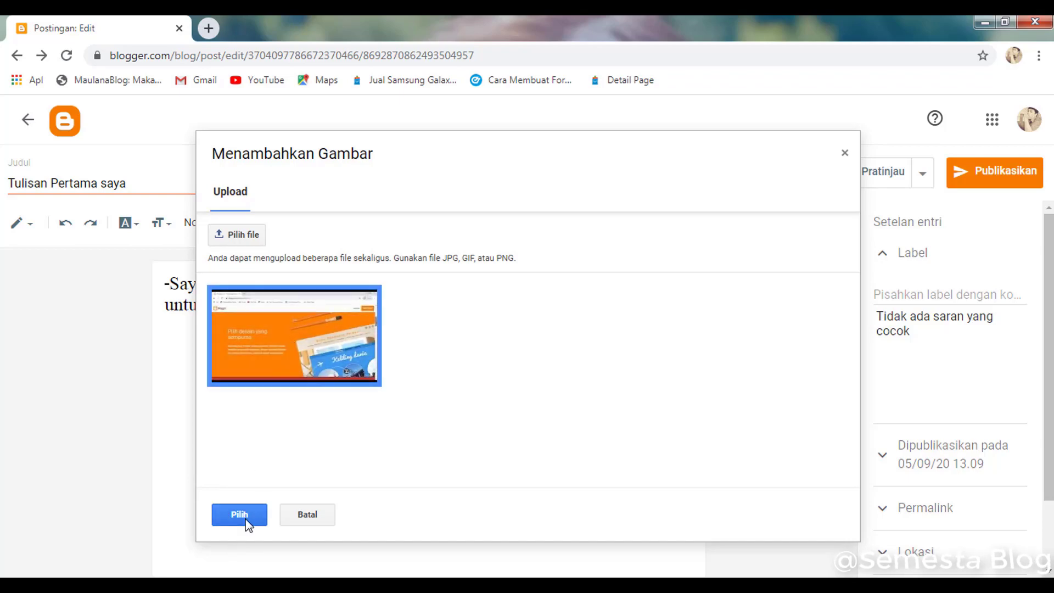
pyautogui.click(245, 522)
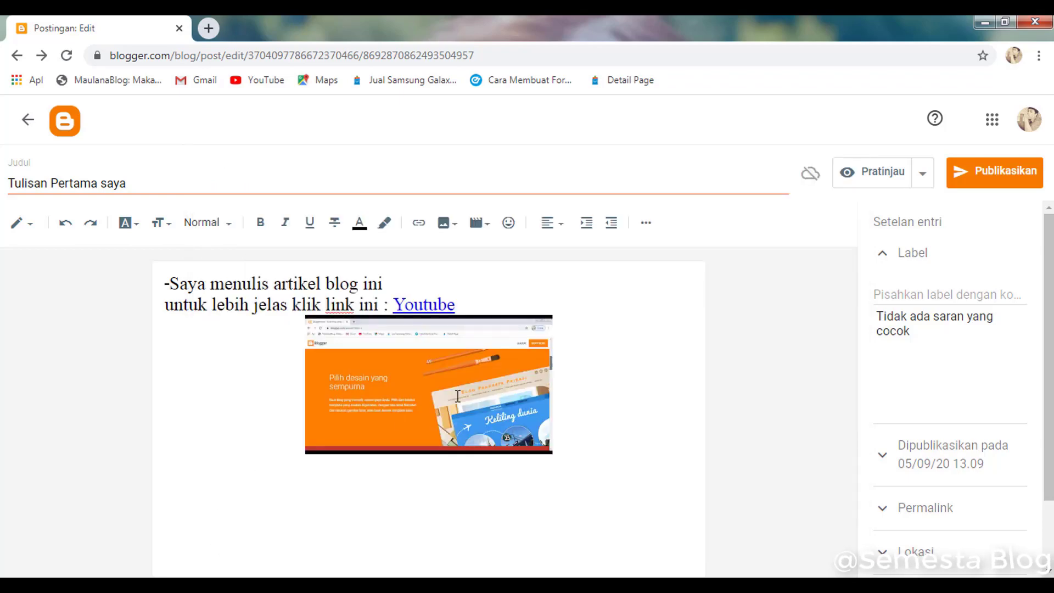
# Step: Add an empty line between the Youtube link line and the inserted picture
pyautogui.click(486, 295)
pyautogui.press('Return')
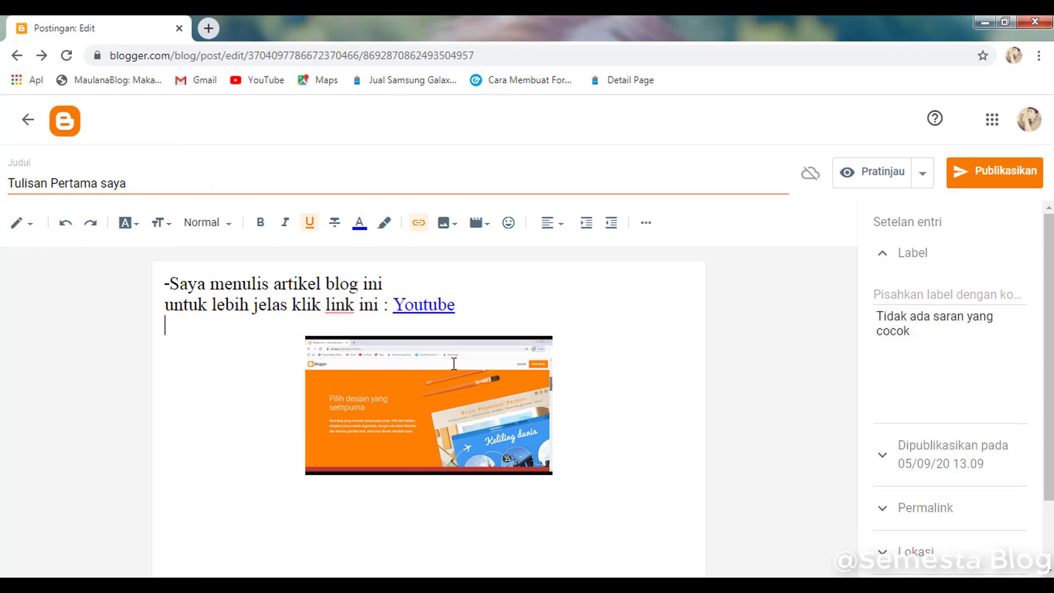
pyautogui.click(449, 388)
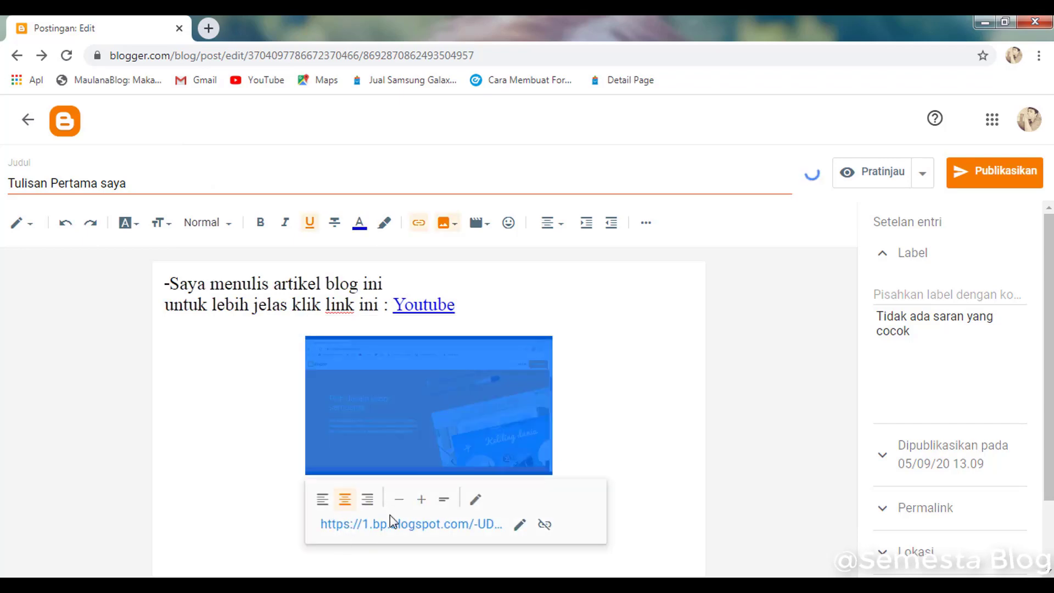
pyautogui.click(639, 405)
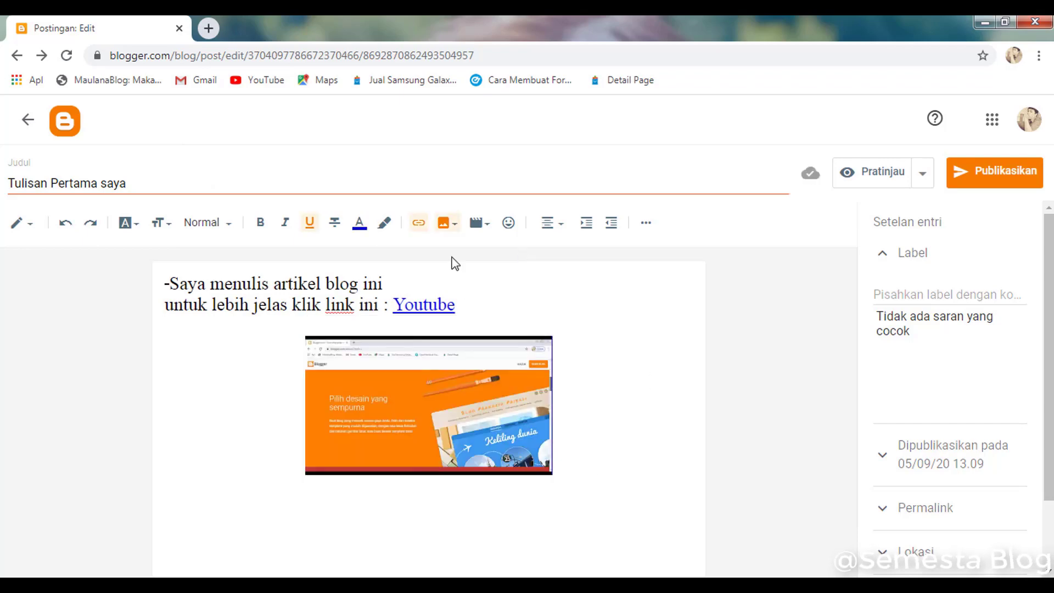
# Step: Insert the channel's YouTube video "Badminton Time, Udah Tua Tapi Mainnya Masih Jago !!!" below the picture
pyautogui.click(485, 229)
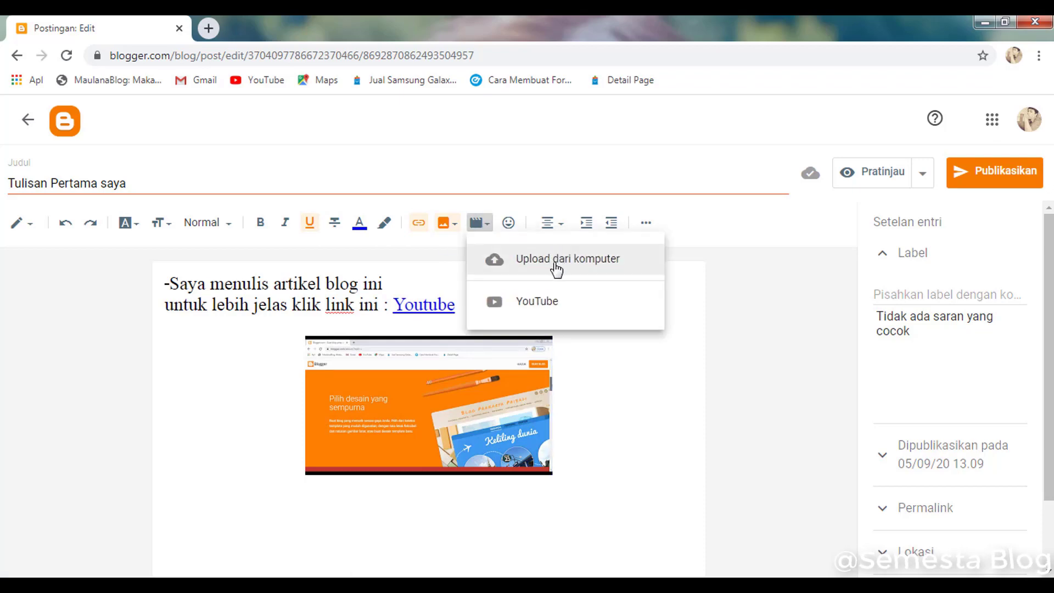
pyautogui.click(565, 314)
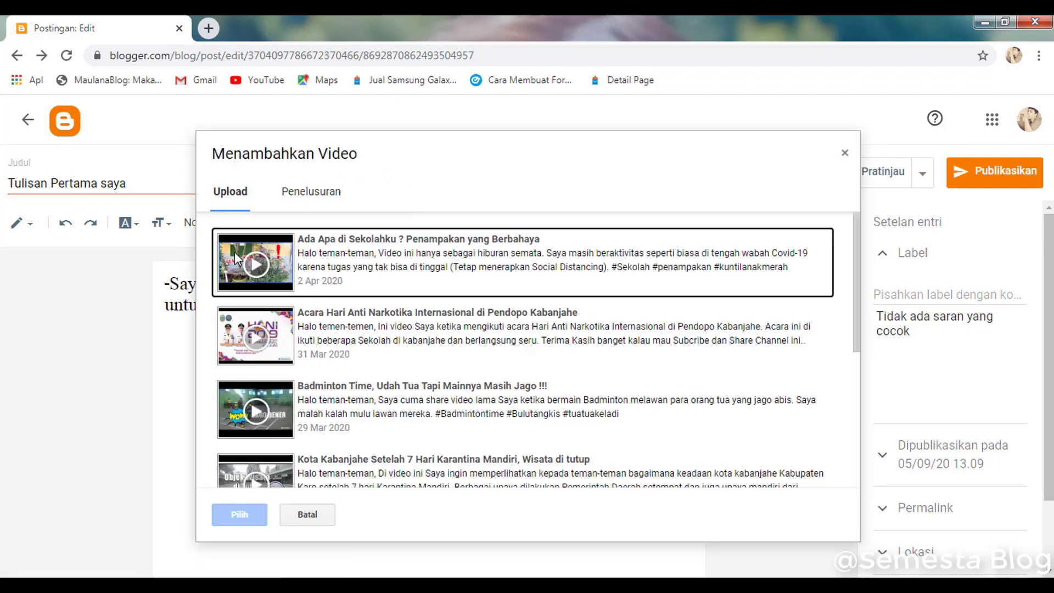
pyautogui.click(308, 194)
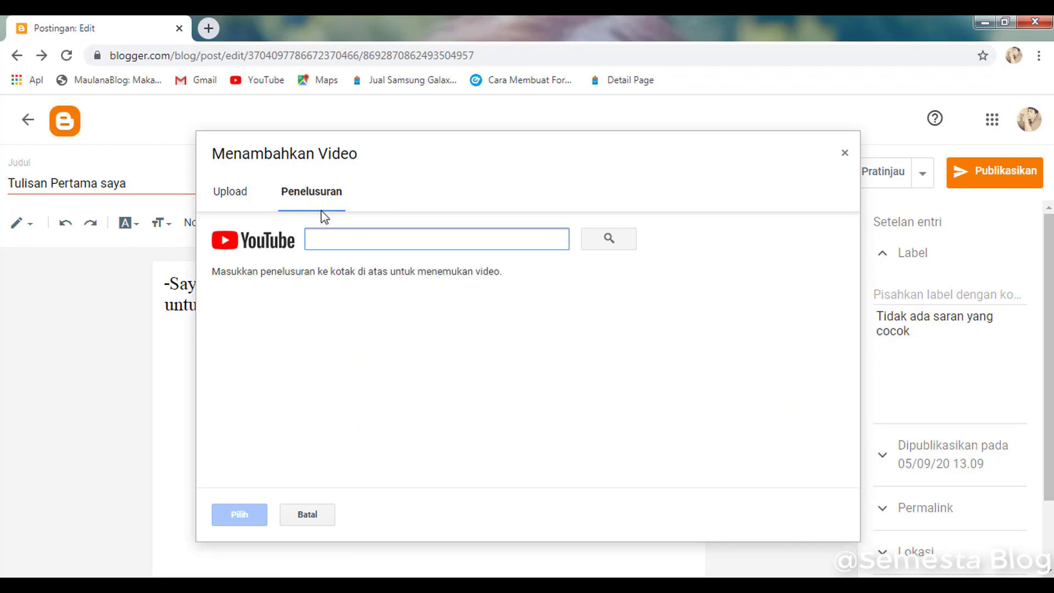
pyautogui.click(256, 203)
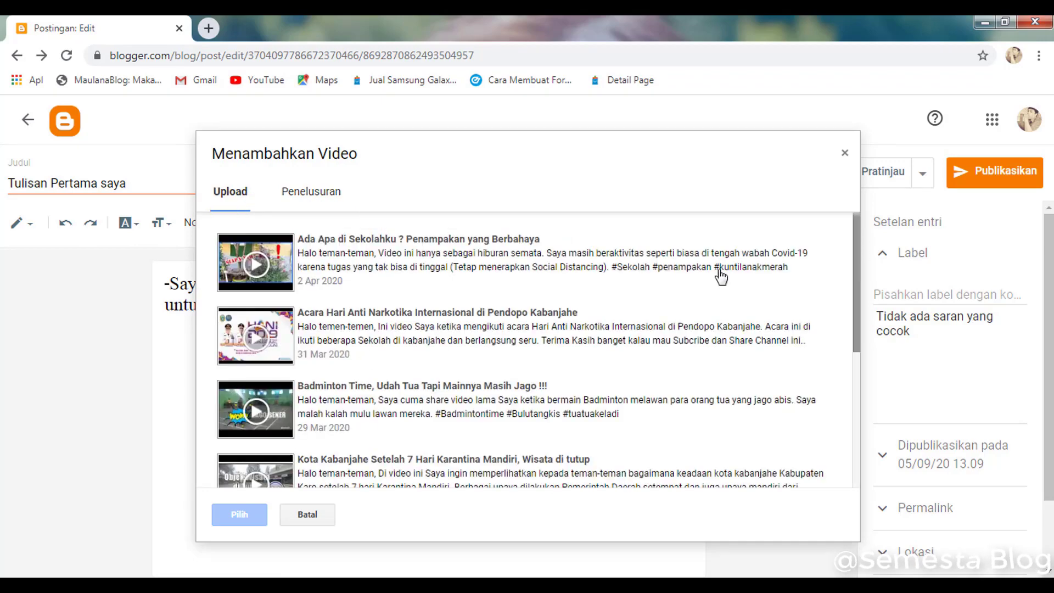
pyautogui.click(415, 340)
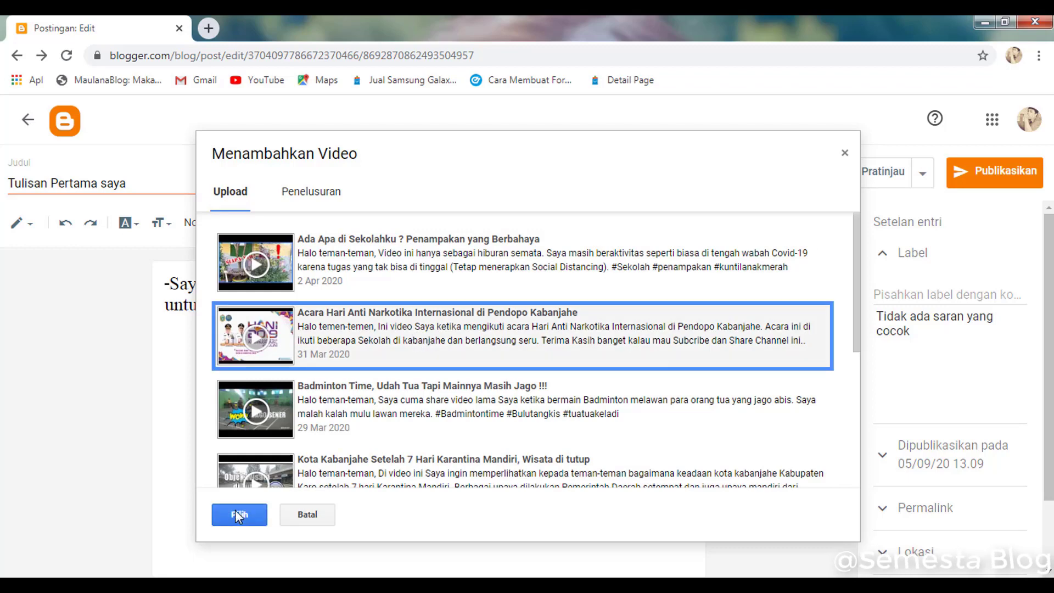
pyautogui.click(431, 420)
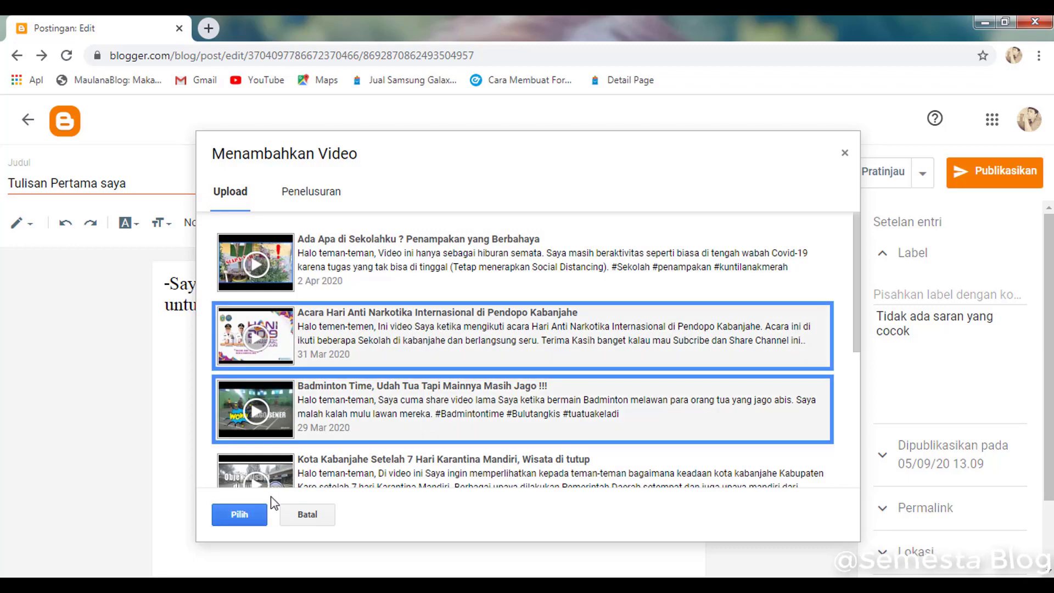
pyautogui.click(365, 343)
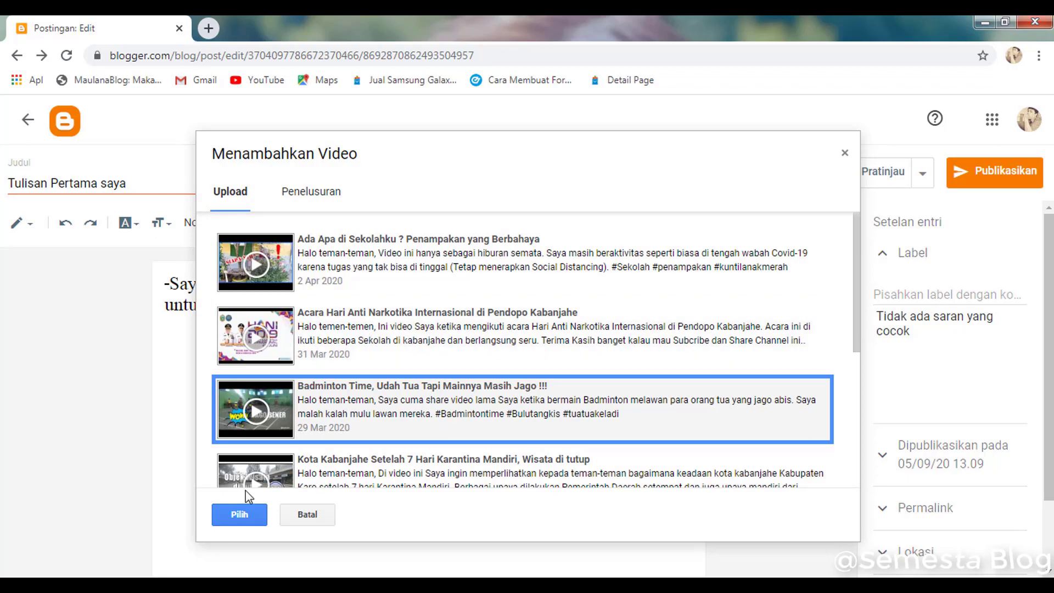
pyautogui.click(247, 518)
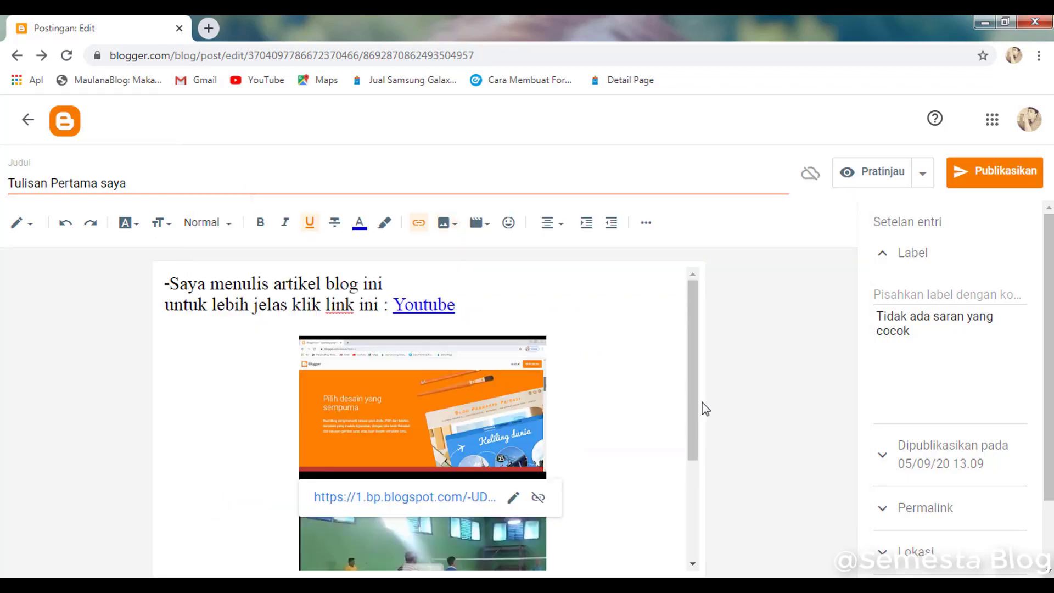
# Step: Insert a smiley face from the "Orang dan Emosi" emoji beside the badminton video
pyautogui.moveTo(694, 412); pyautogui.dragTo(694, 484)
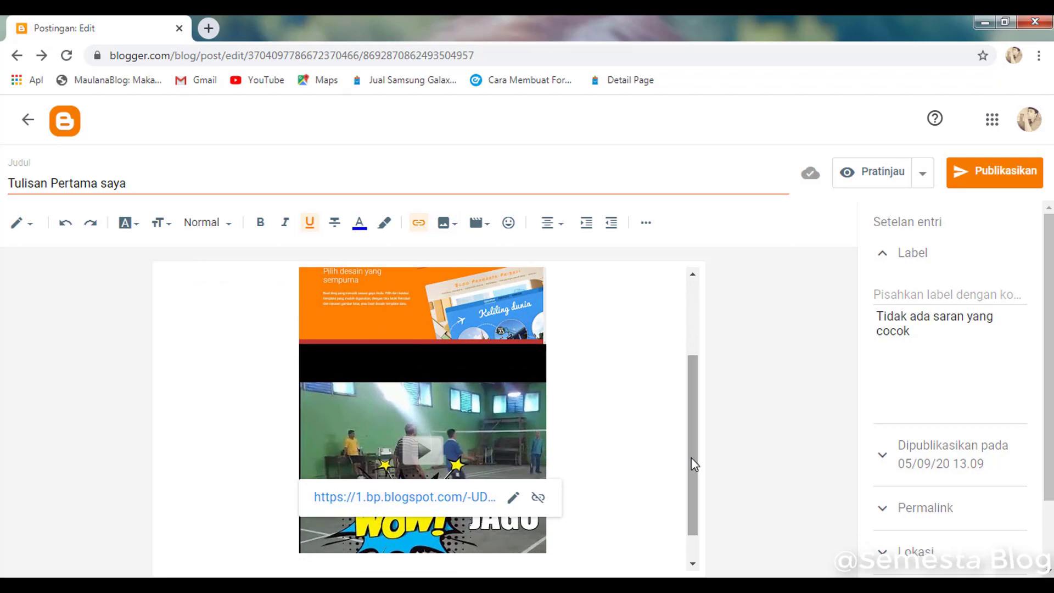
pyautogui.moveTo(691, 457); pyautogui.dragTo(690, 506)
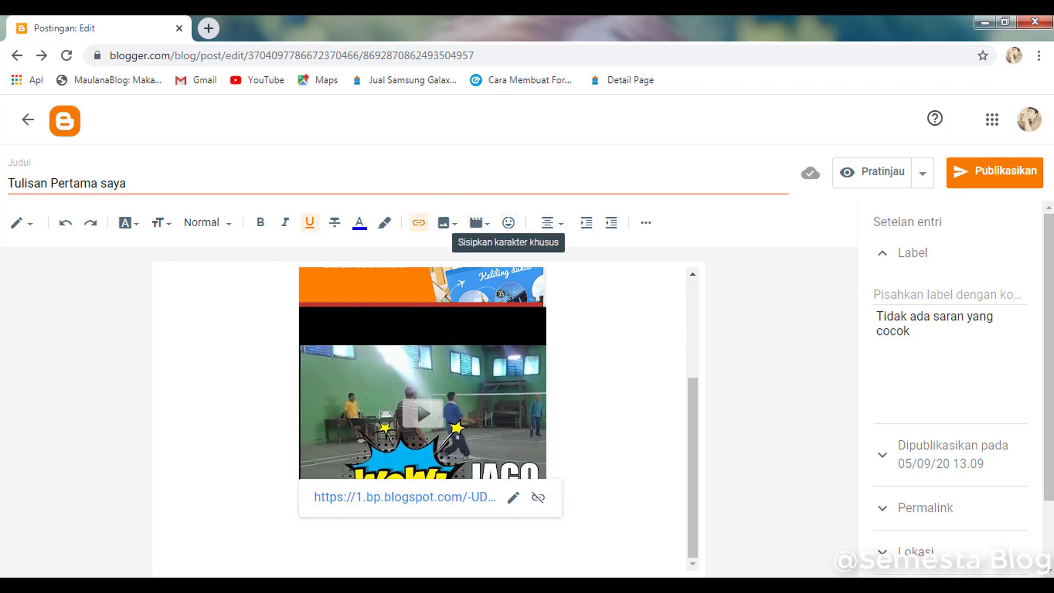
pyautogui.click(584, 497)
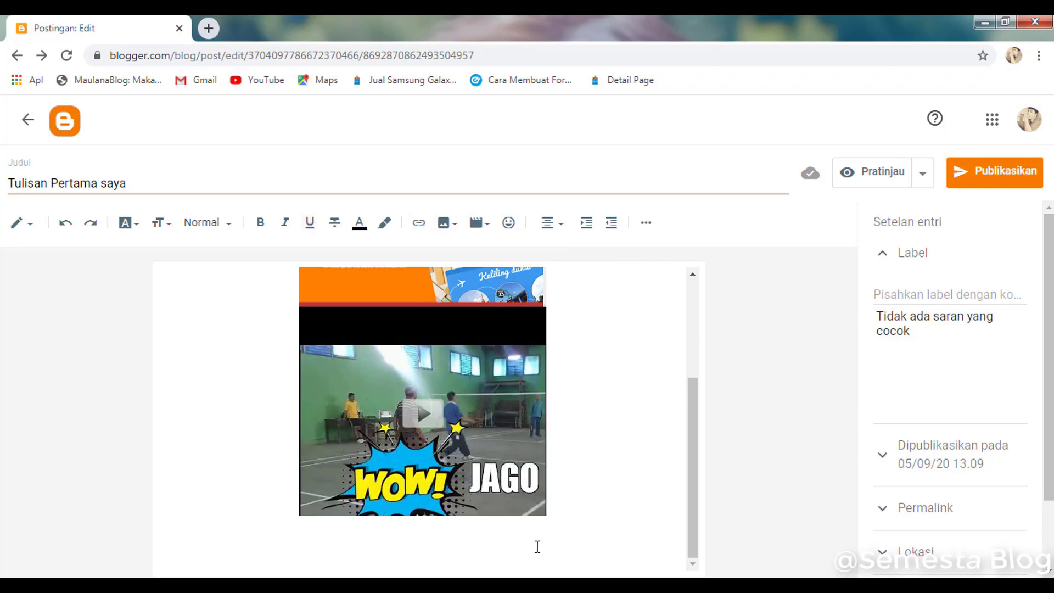
pyautogui.click(507, 227)
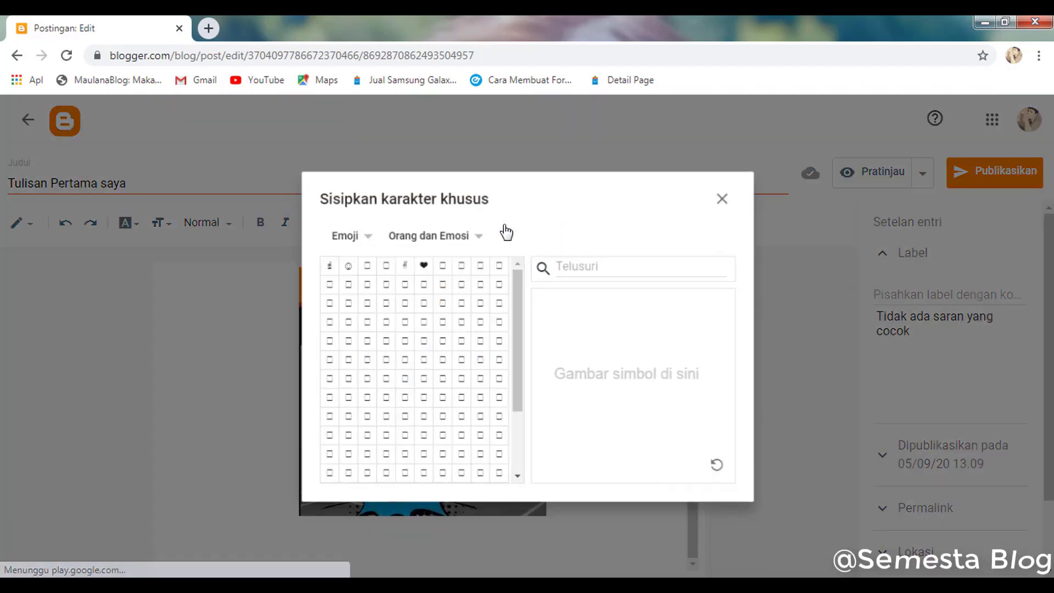
pyautogui.click(346, 266)
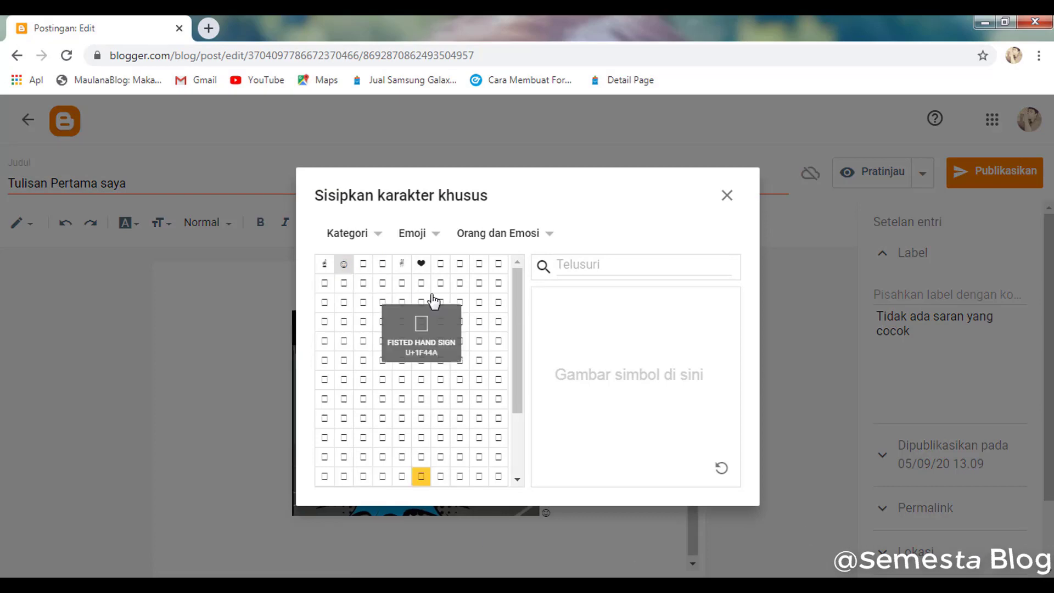
pyautogui.click(726, 202)
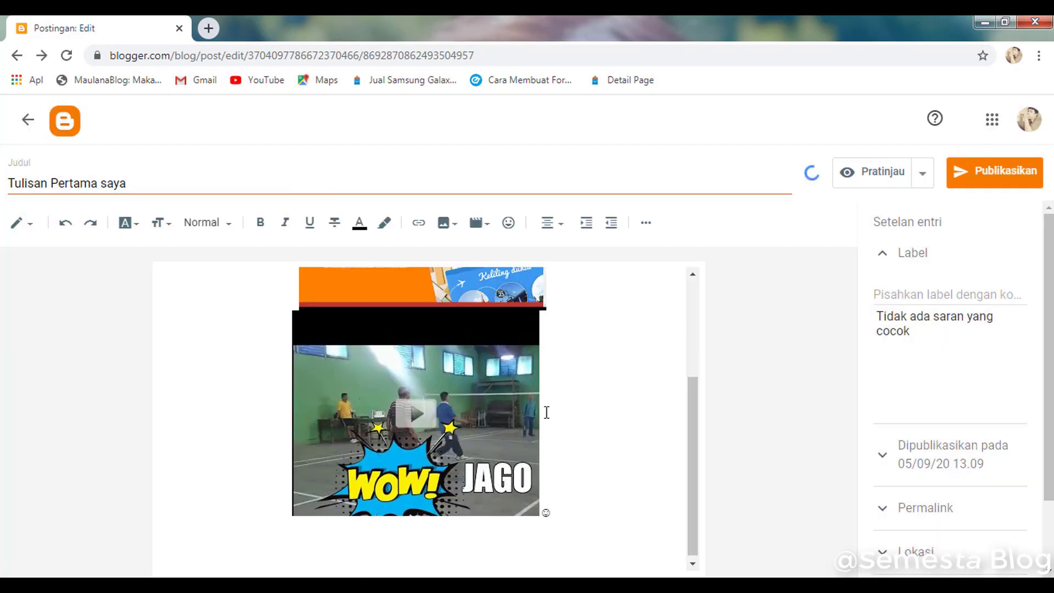
# Step: Set the smiley beside the badminton video to the Terbesar font size
pyautogui.moveTo(547, 512); pyautogui.dragTo(449, 317)
pyautogui.moveTo(551, 513); pyautogui.dragTo(546, 515)
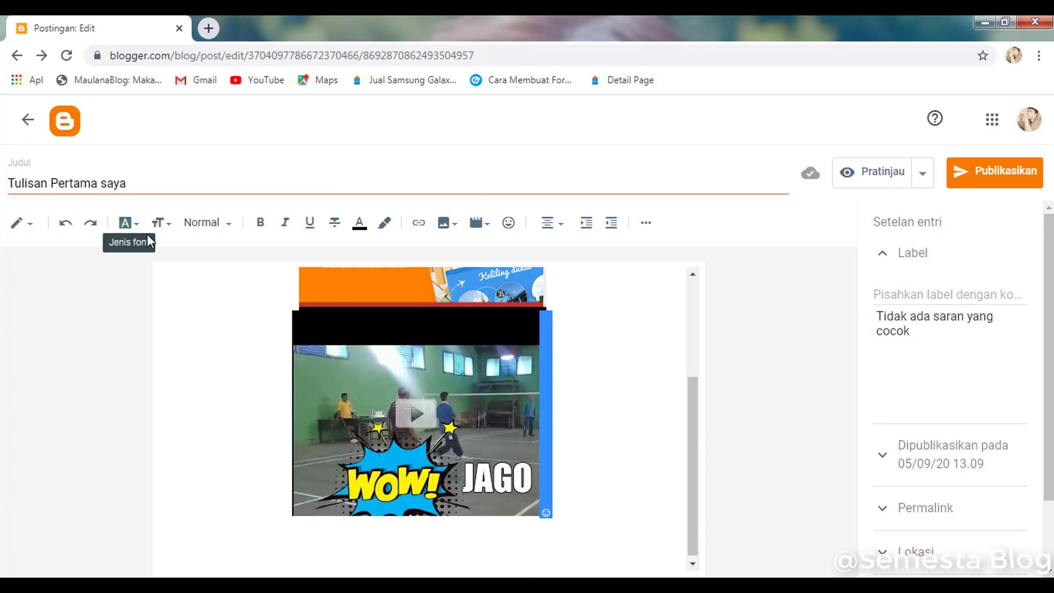
pyautogui.click(164, 225)
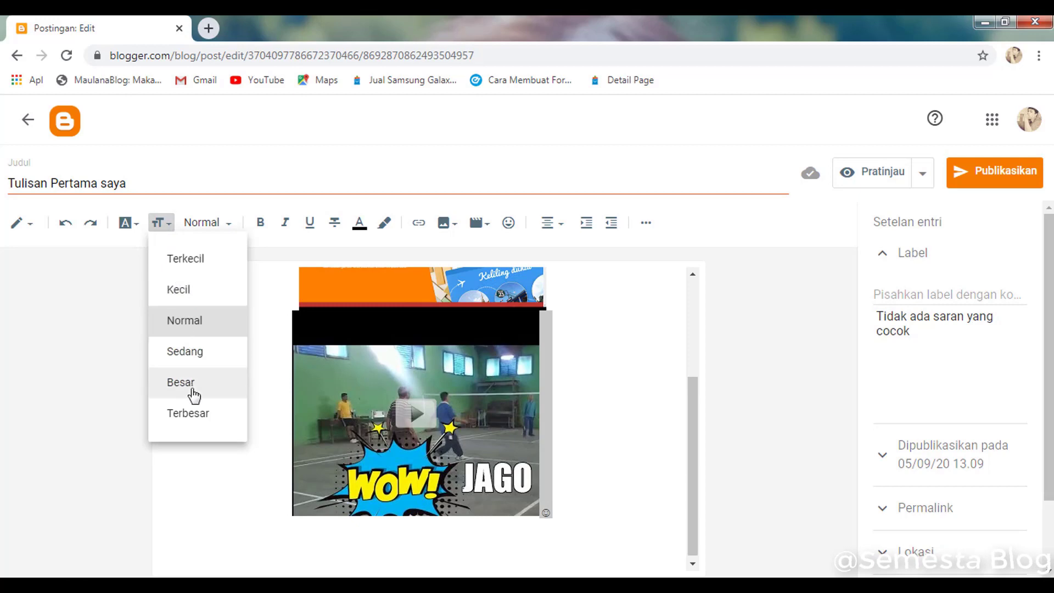
pyautogui.click(189, 410)
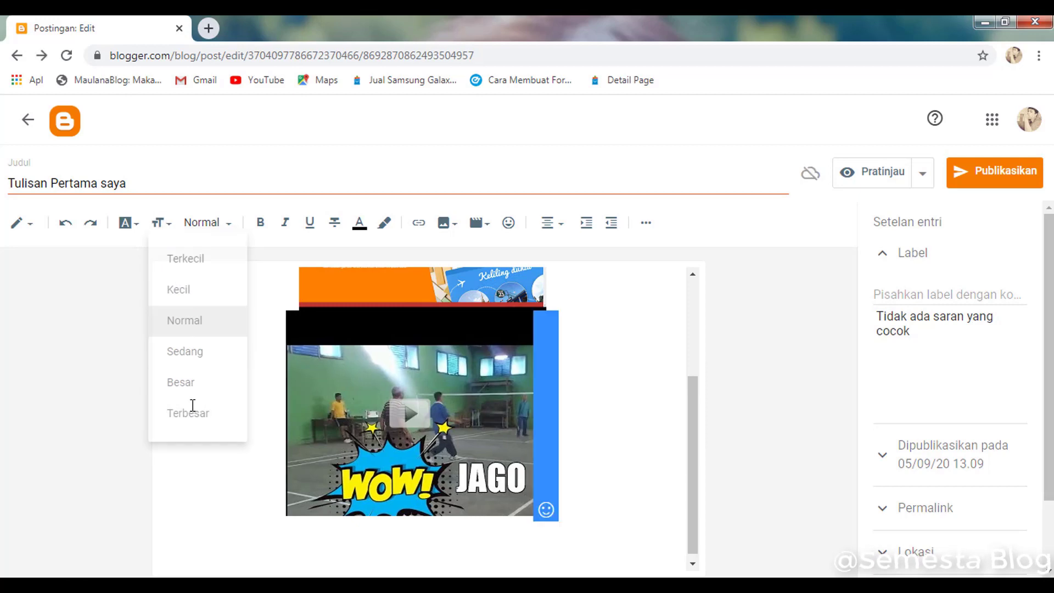
pyautogui.click(563, 513)
pyautogui.doubleClick(547, 510)
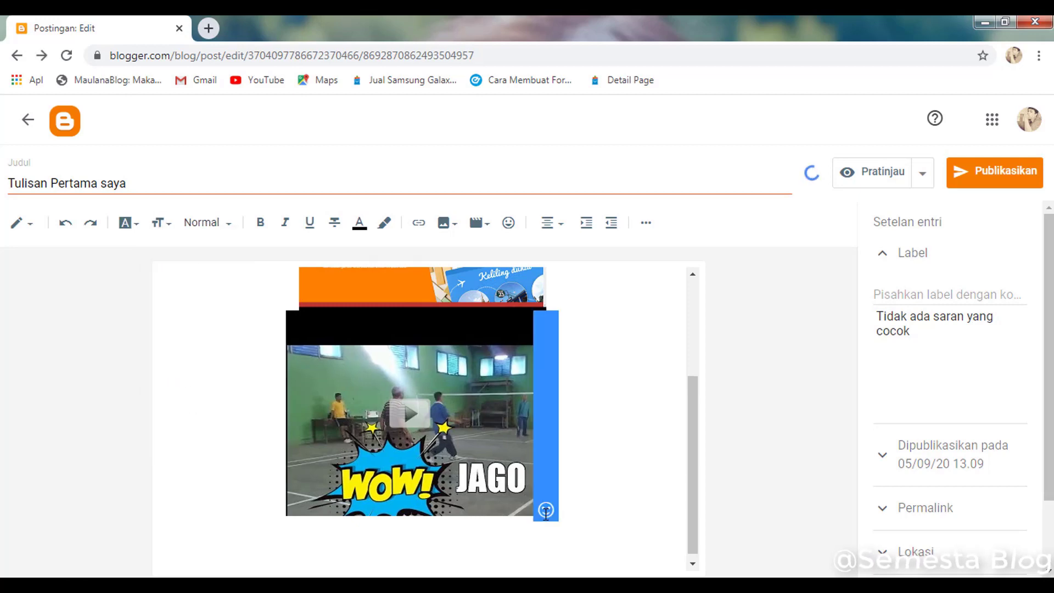
pyautogui.click(575, 510)
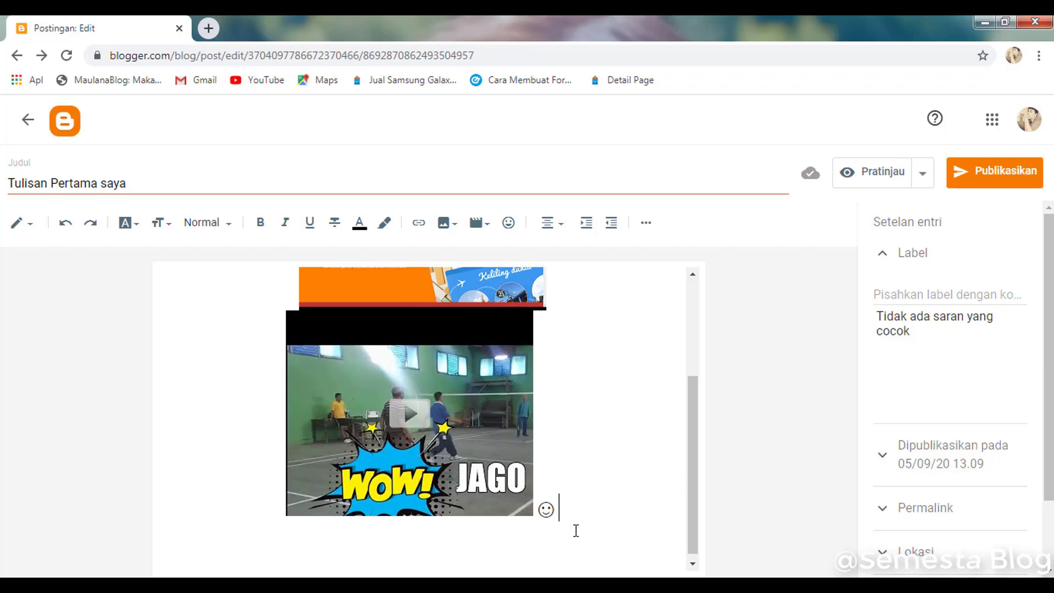
# Step: Add a new line after the smiley beside the badminton video
pyautogui.press('Return')
pyautogui.scroll(1, 581, 530)
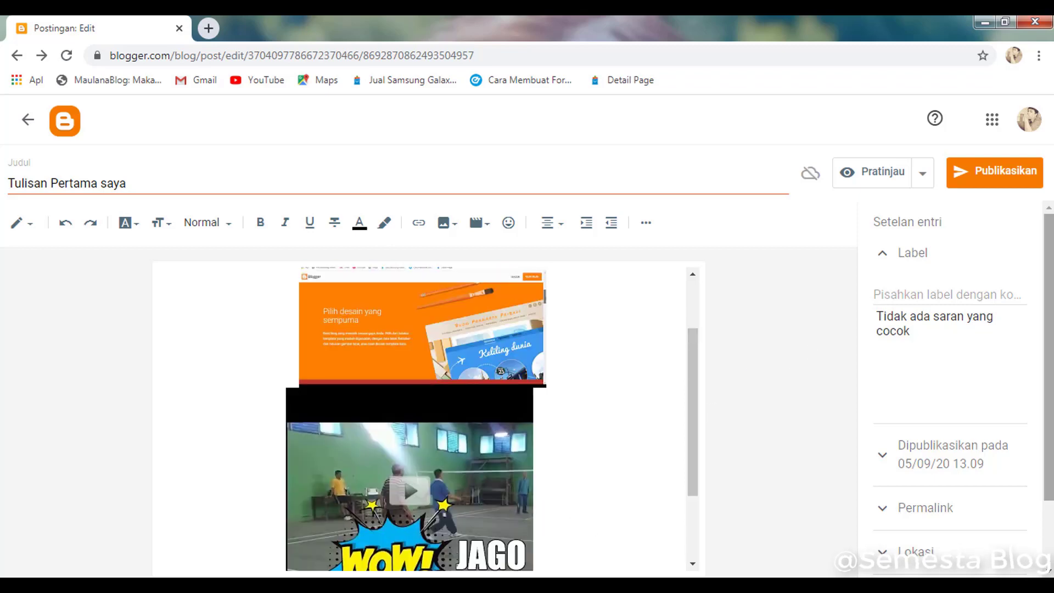
pyautogui.moveTo(1049, 359); pyautogui.dragTo(1049, 423)
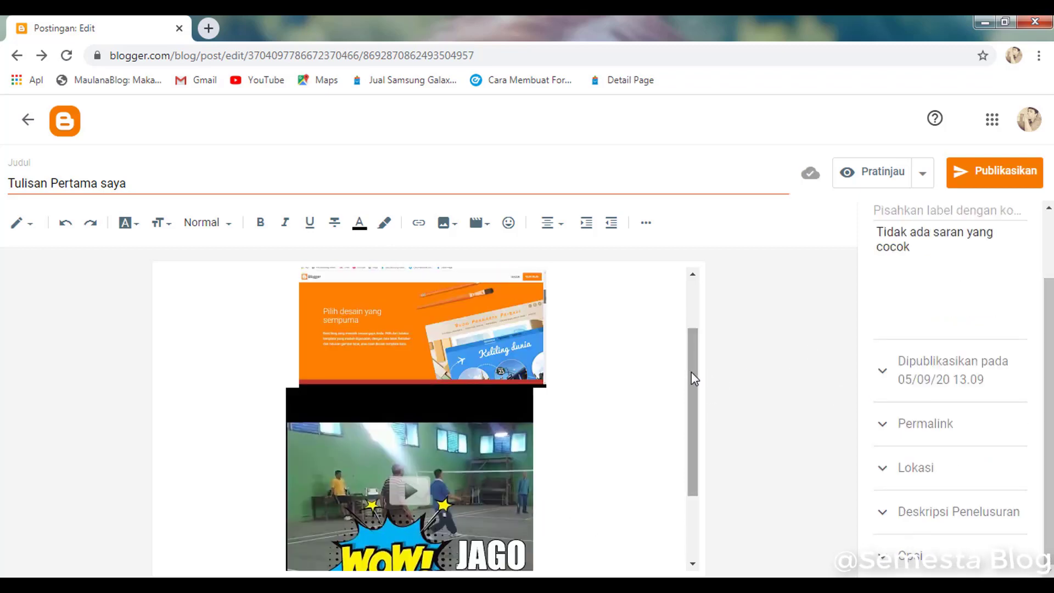
pyautogui.moveTo(694, 378); pyautogui.dragTo(700, 526)
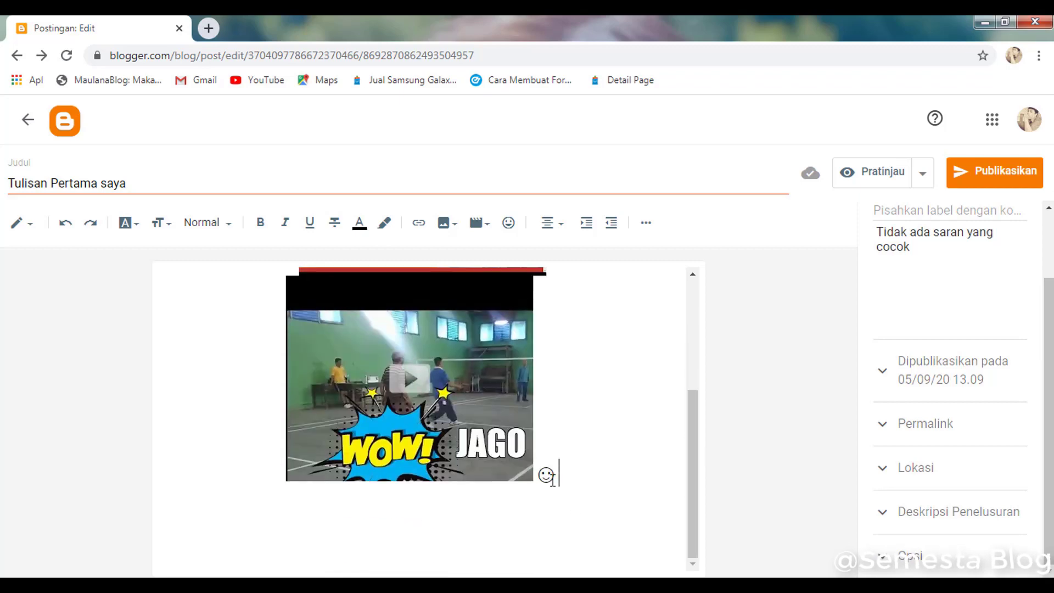
pyautogui.moveTo(553, 481); pyautogui.dragTo(537, 472)
pyautogui.click(627, 470)
# Step: Try left, centre and right alignment on the two text lines above the picture
pyautogui.scroll(1, 693, 365)
pyautogui.scroll(3, 691, 359)
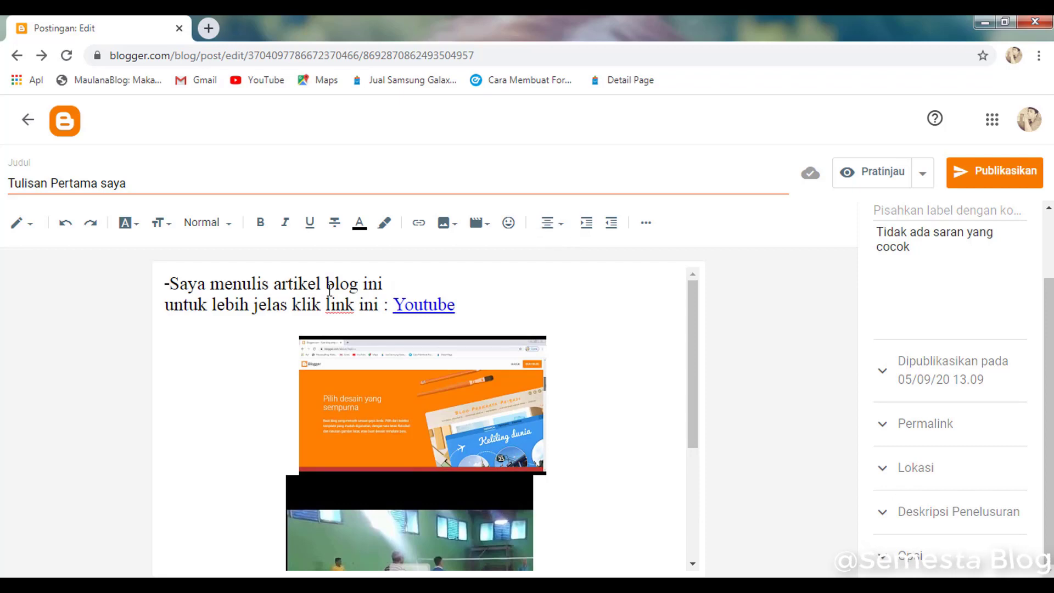
pyautogui.moveTo(462, 306); pyautogui.dragTo(142, 279)
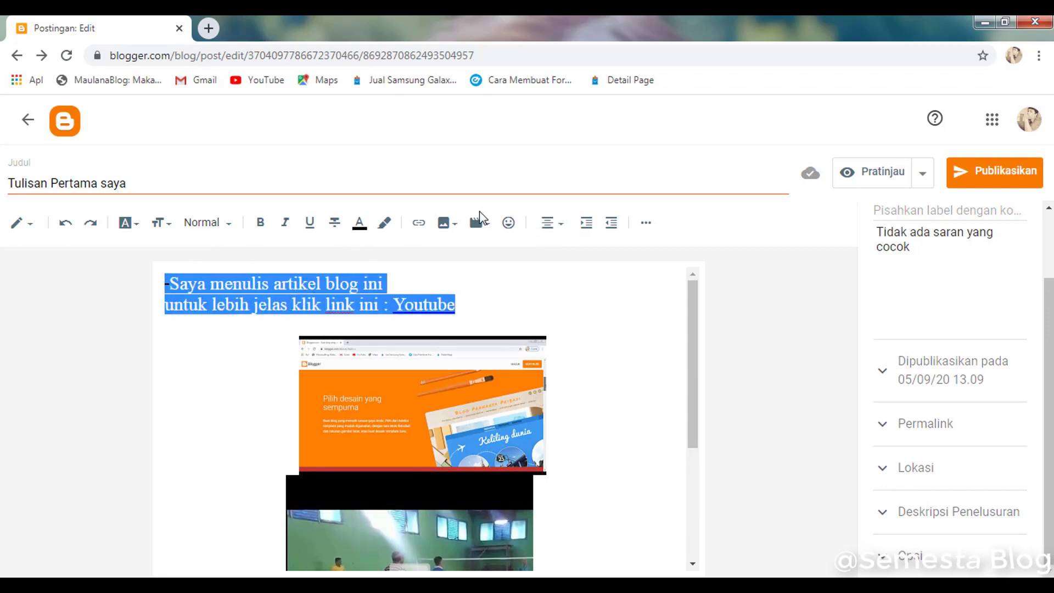
pyautogui.click(555, 236)
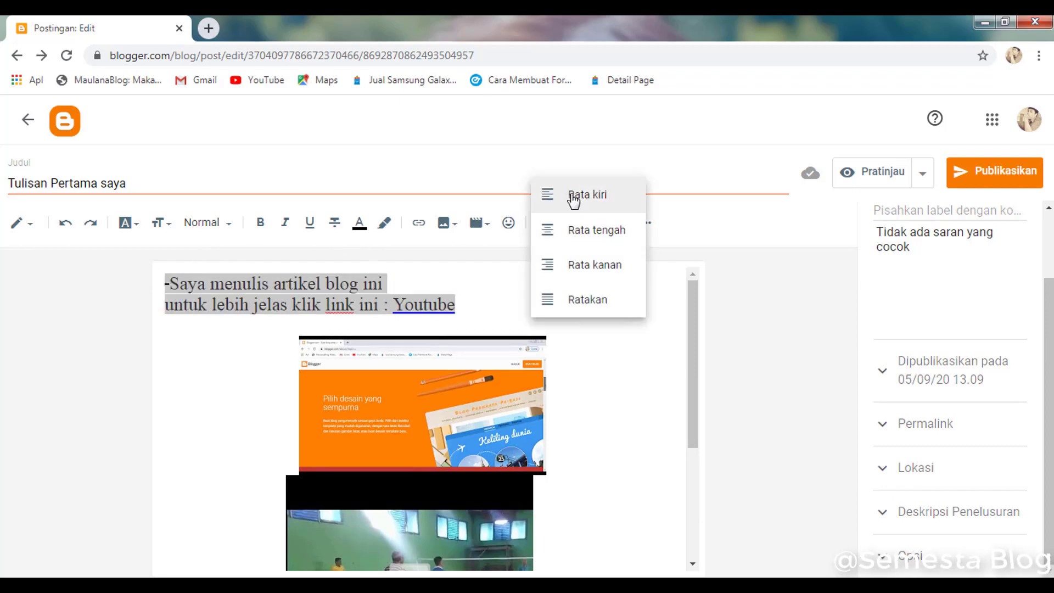
pyautogui.click(560, 210)
pyautogui.click(548, 235)
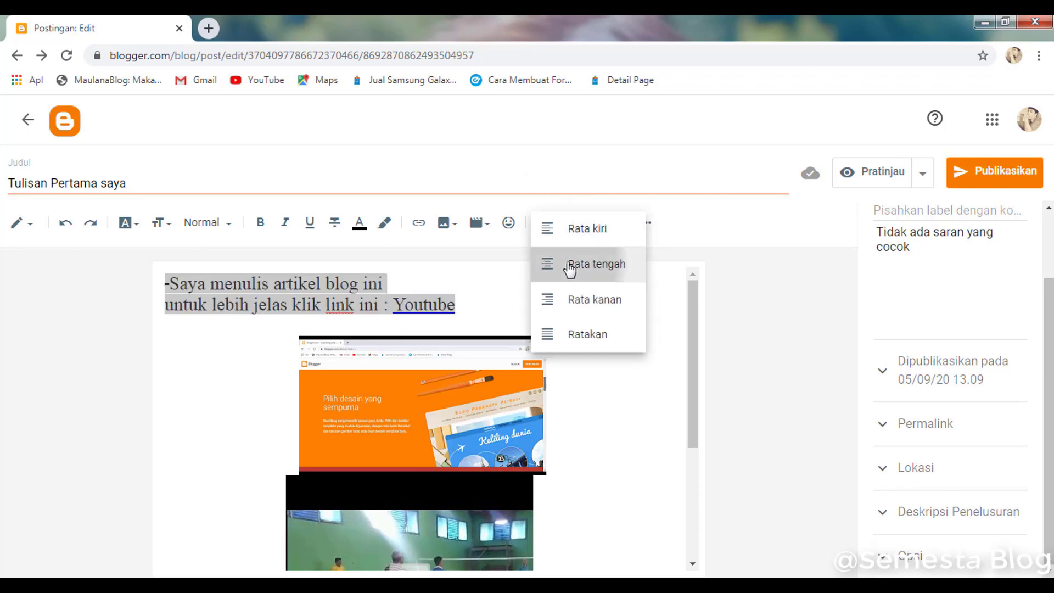
pyautogui.click(568, 265)
pyautogui.click(549, 220)
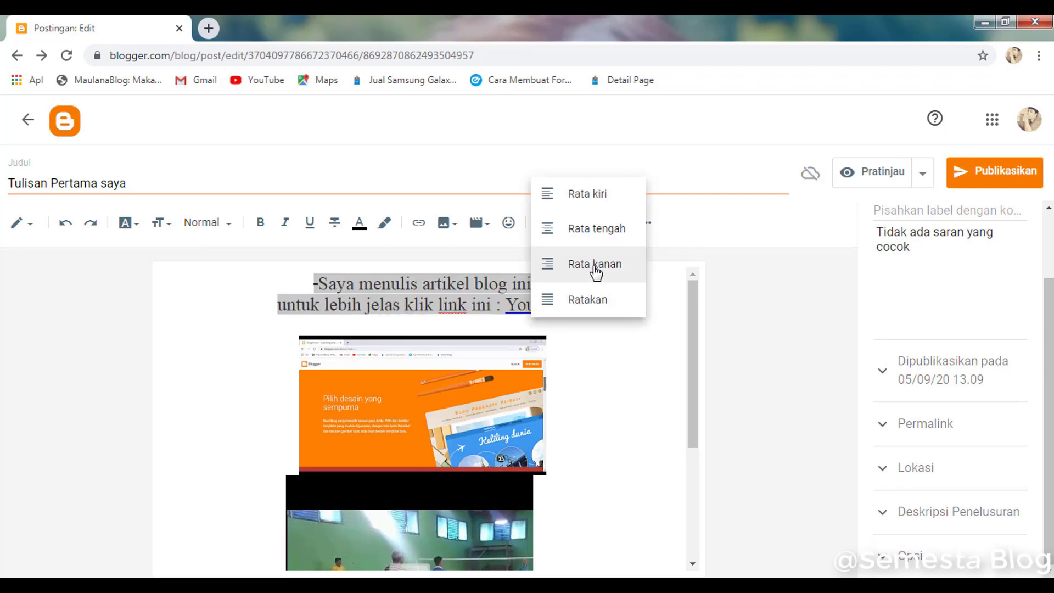
pyautogui.click(601, 266)
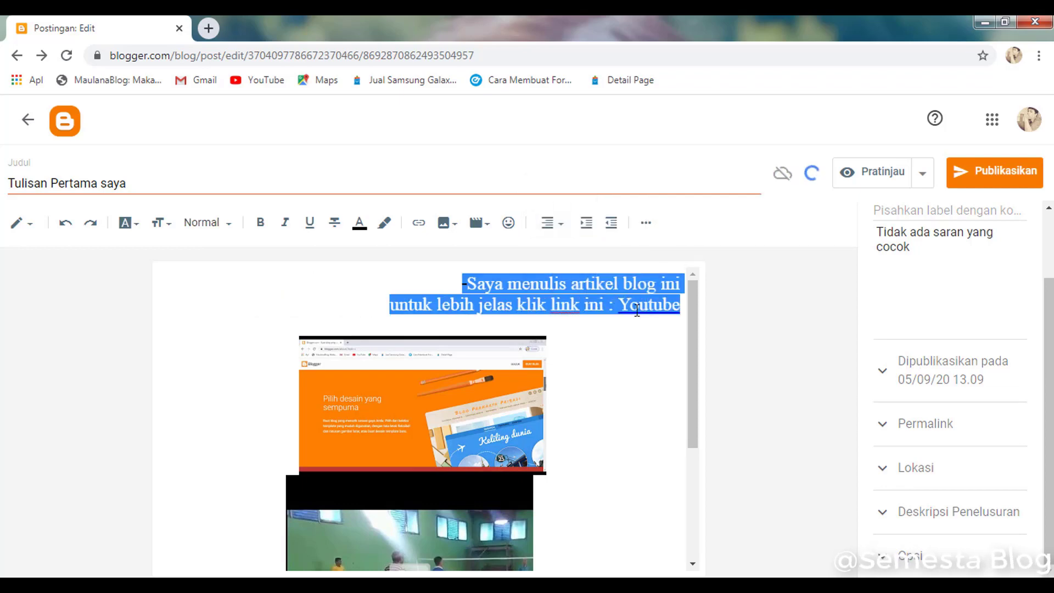
# Step: Justify the two text lines above the picture with the Ratakan alignment
pyautogui.click(549, 223)
pyautogui.click(590, 268)
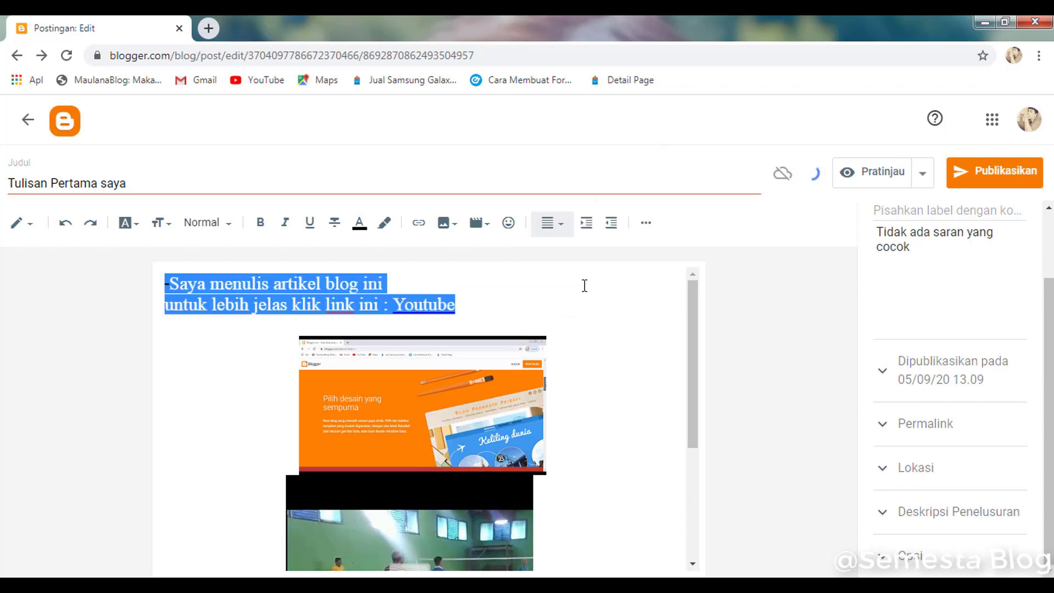
pyautogui.click(498, 305)
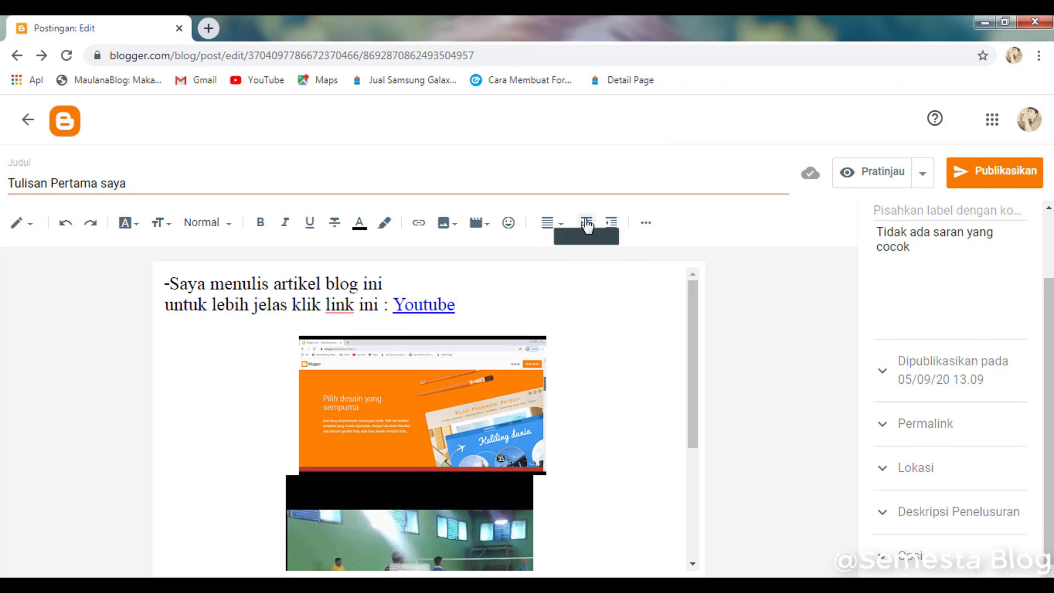
# Step: Indent the two text lines above the picture by one level and delete the dash before "Saya"
pyautogui.moveTo(462, 306); pyautogui.dragTo(165, 282)
pyautogui.click(587, 229)
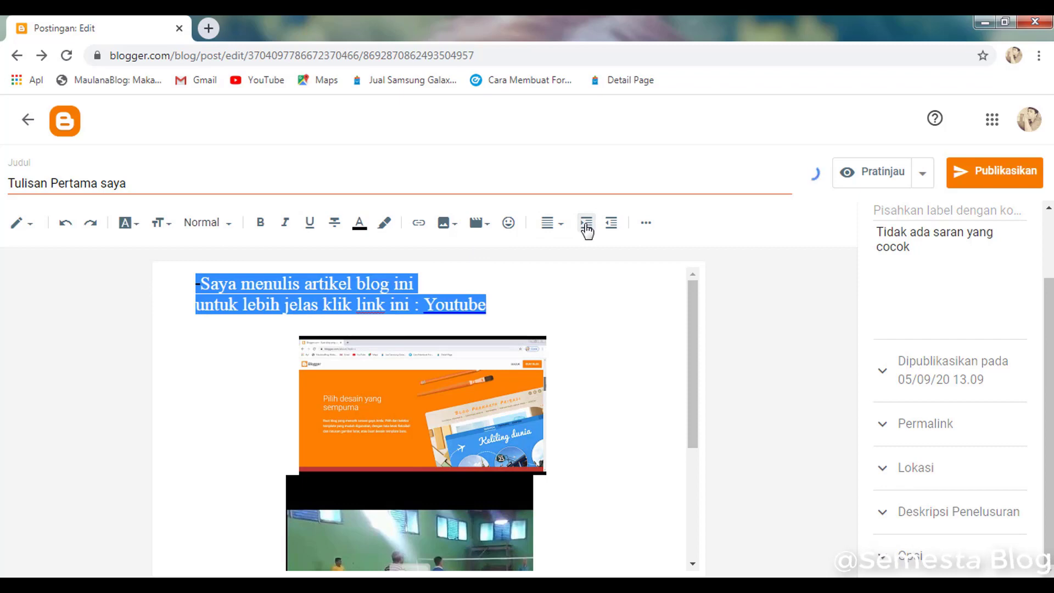
pyautogui.click(203, 285)
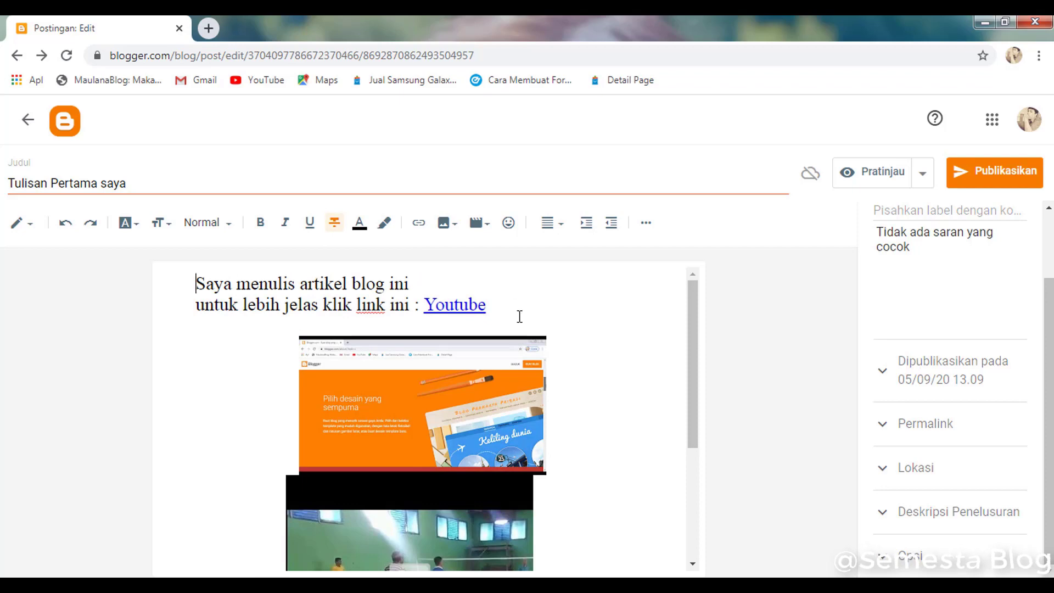
pyautogui.moveTo(165, 325); pyautogui.dragTo(203, 280)
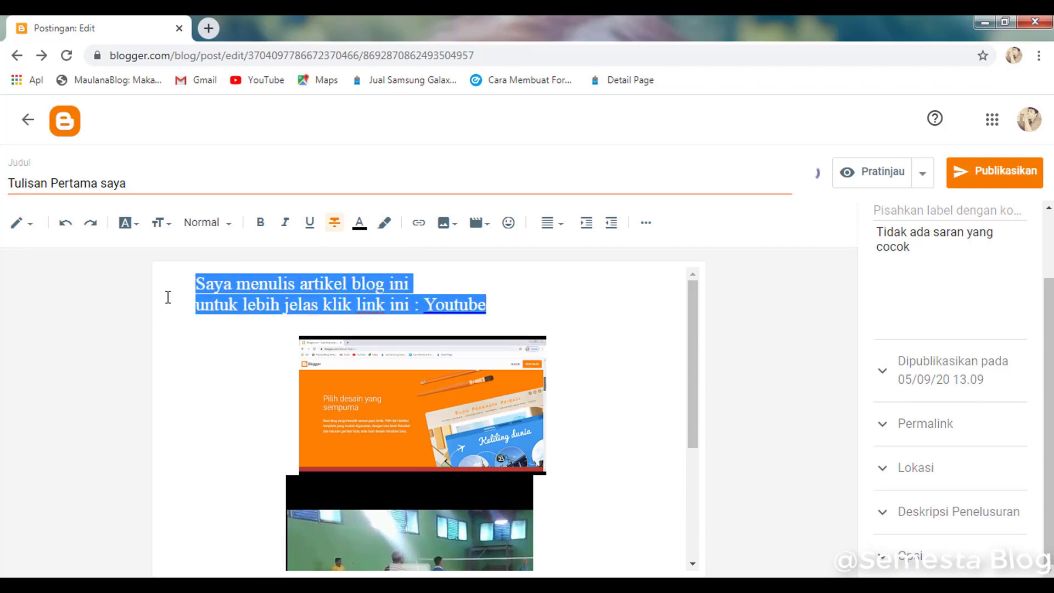
pyautogui.click(188, 285)
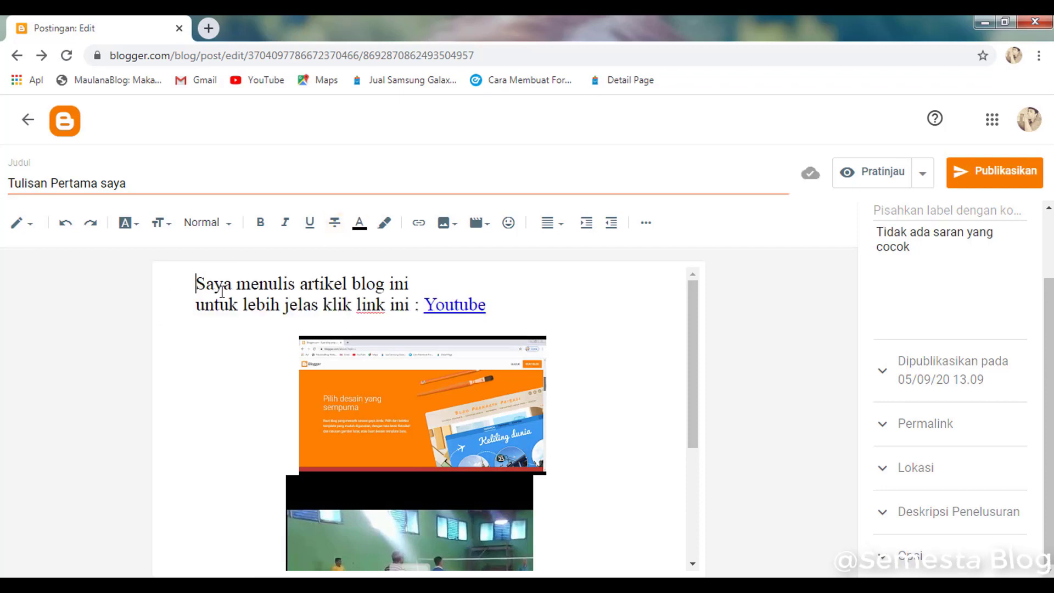
# Step: Increase the indent of the two text lines by one more level and decrease it by two levels
pyautogui.moveTo(498, 319); pyautogui.dragTo(188, 273)
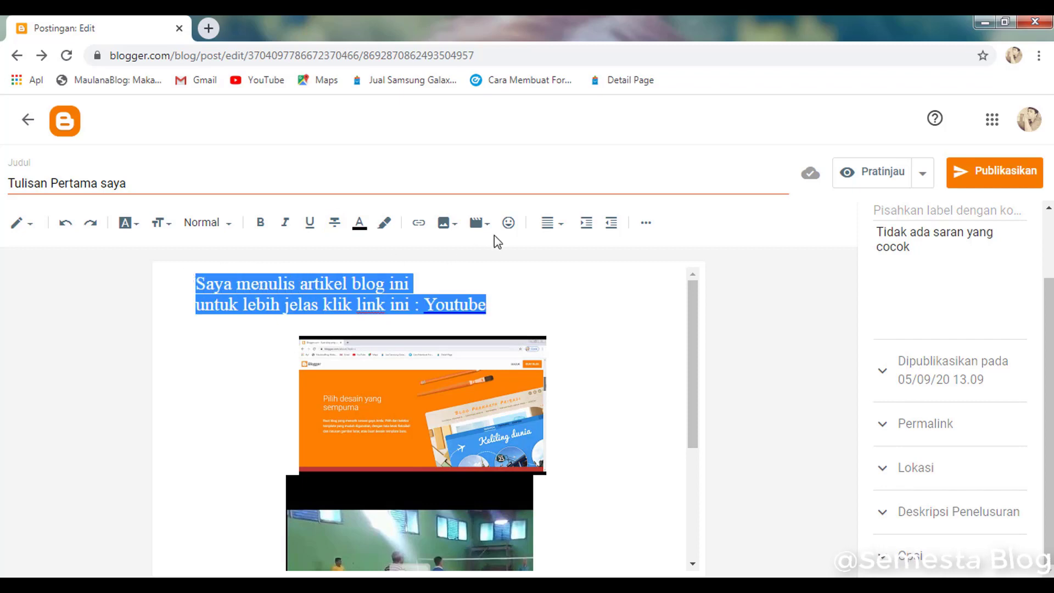
pyautogui.click(585, 224)
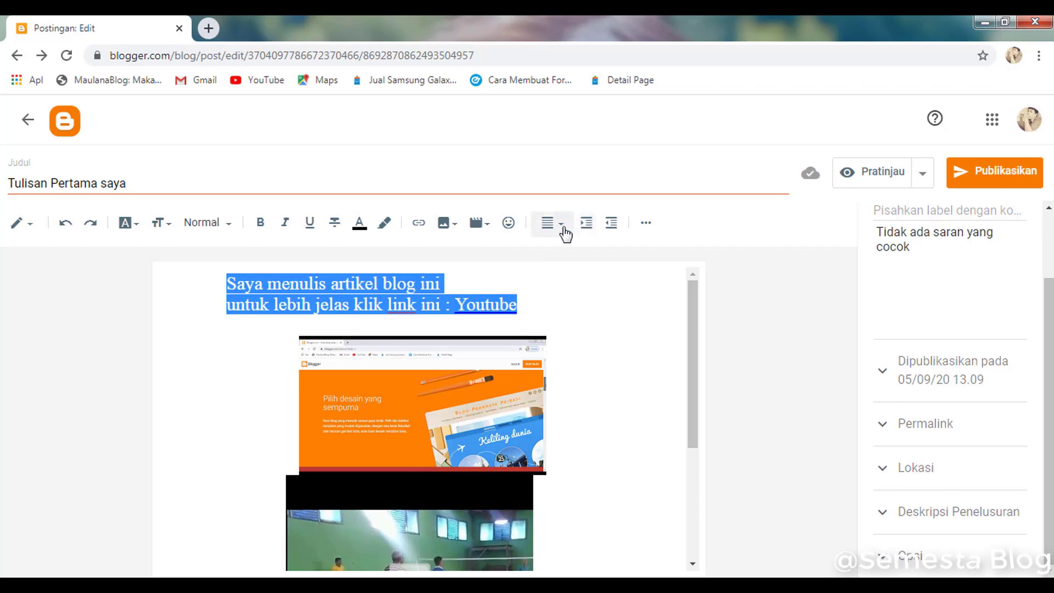
pyautogui.click(612, 227)
pyautogui.click(611, 227)
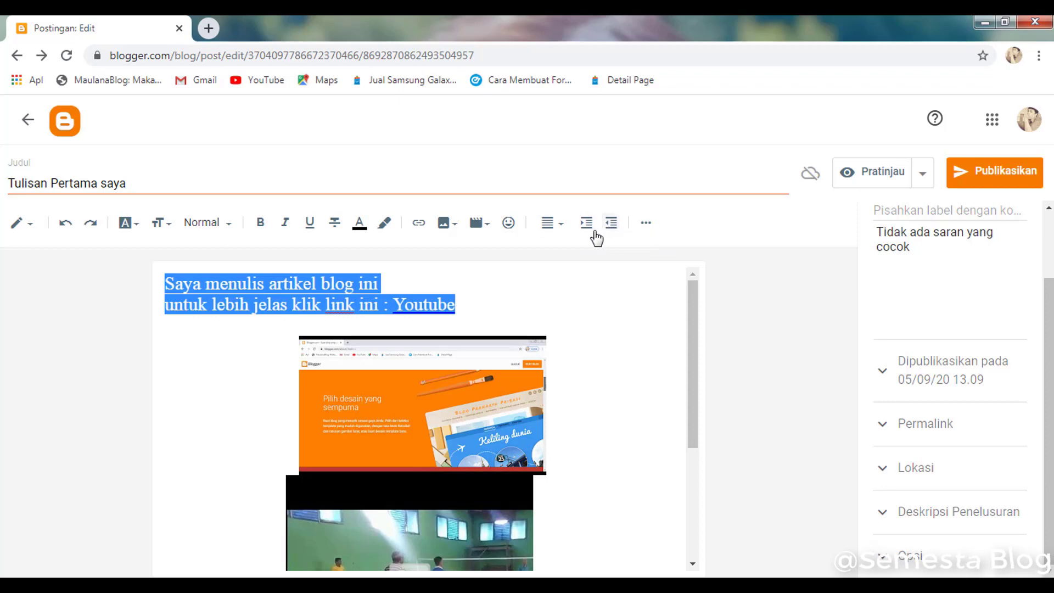
# Step: Try the indent options again on the two text lines, increasing by two levels and decreasing by two levels
pyautogui.click(594, 233)
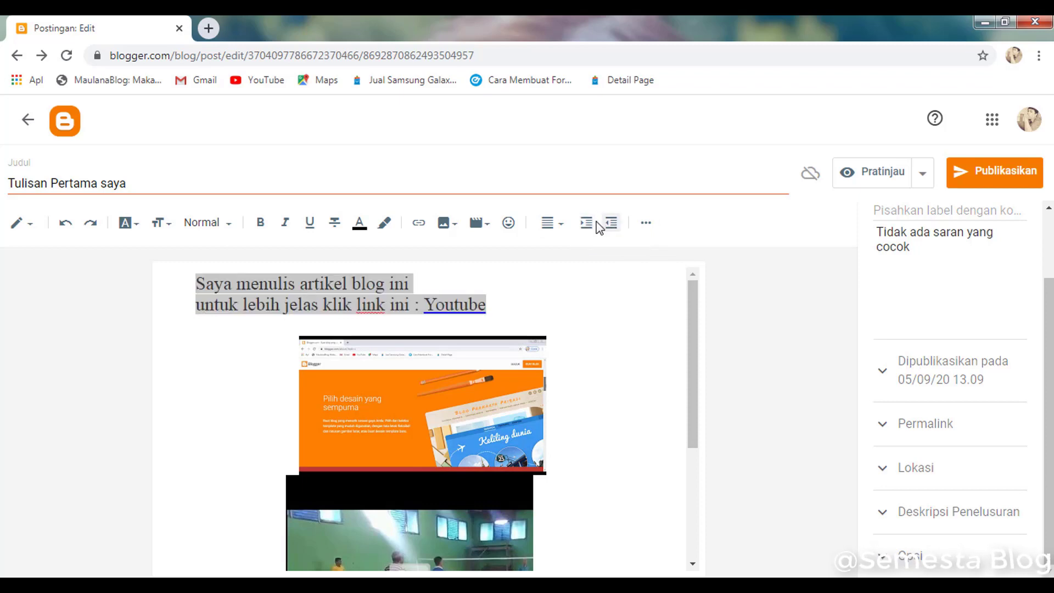
pyautogui.click(587, 229)
pyautogui.click(617, 227)
pyautogui.click(620, 228)
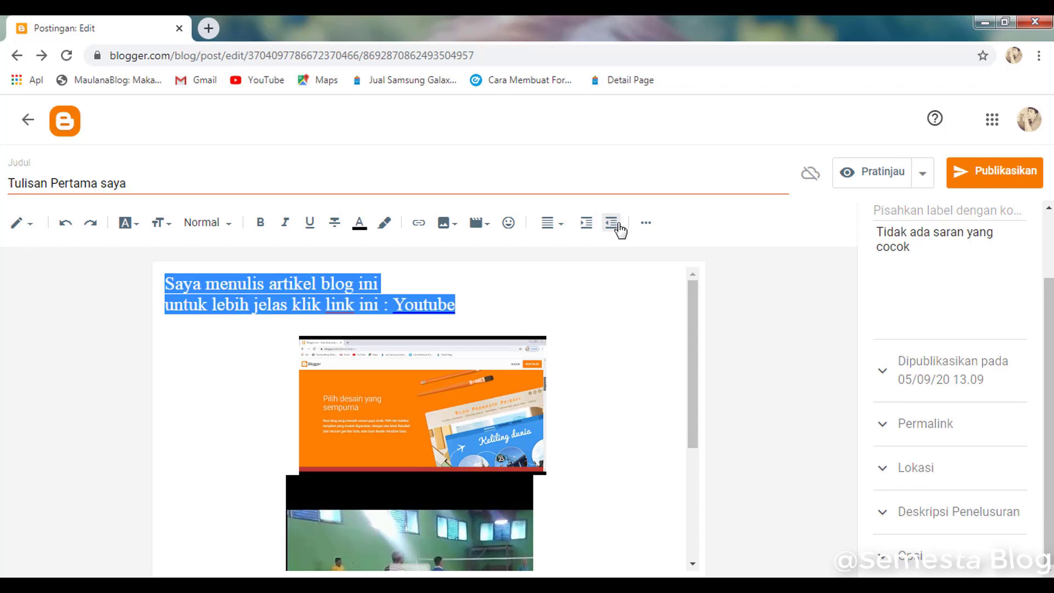
pyautogui.click(607, 306)
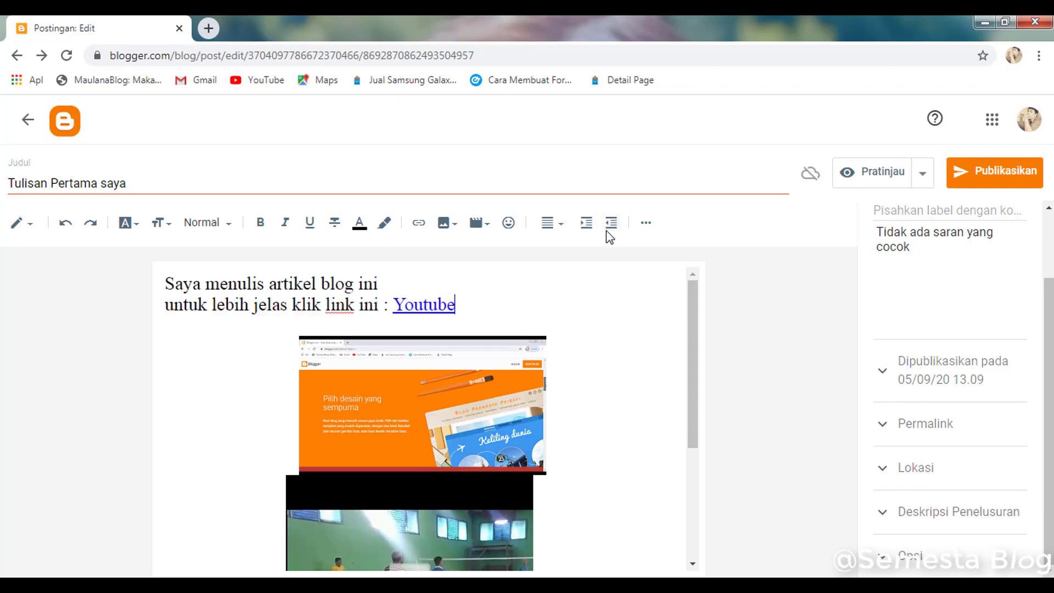
# Step: Show the additional formatting options and add several empty lines below the badminton video
pyautogui.click(647, 225)
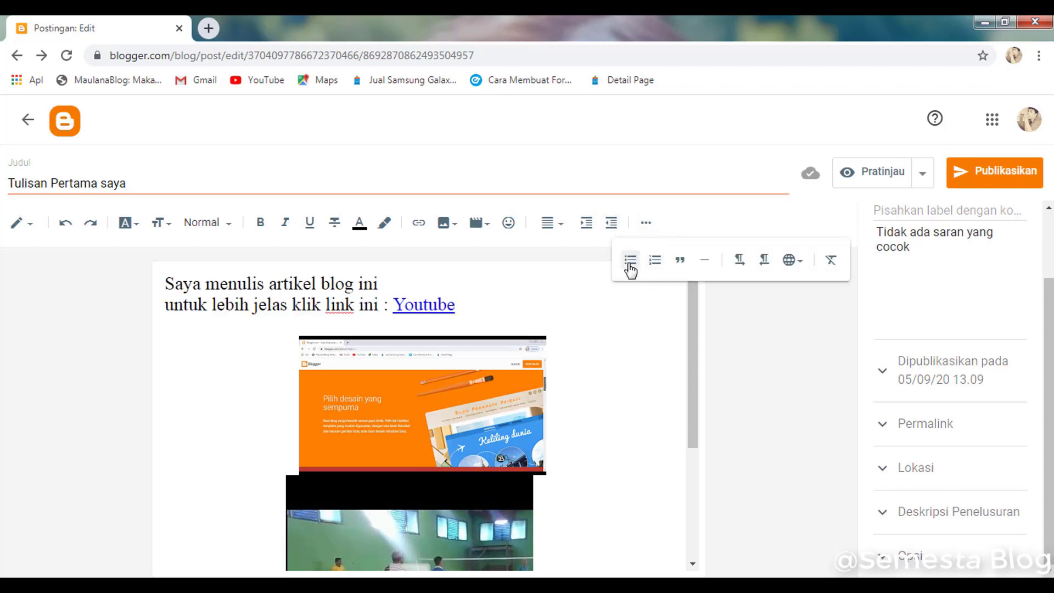
pyautogui.scroll(-4, 689, 419)
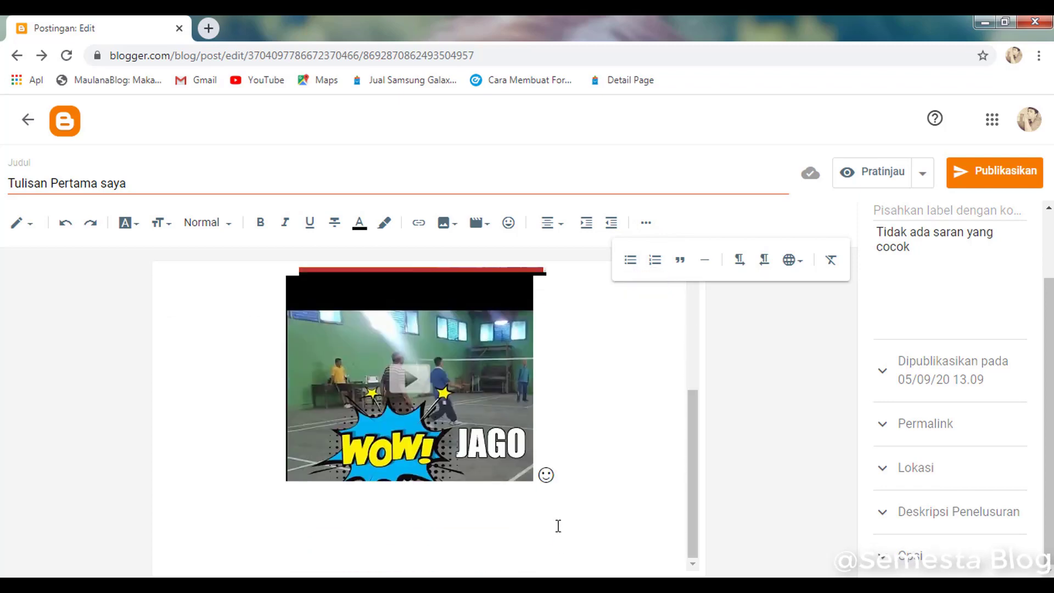
pyautogui.click(558, 526)
pyautogui.press('Return')
pyautogui.press('Return')
pyautogui.press('Return')
pyautogui.press('Return')
pyautogui.press('Return')
pyautogui.press('Return')
pyautogui.press('Return')
pyautogui.press('Return')
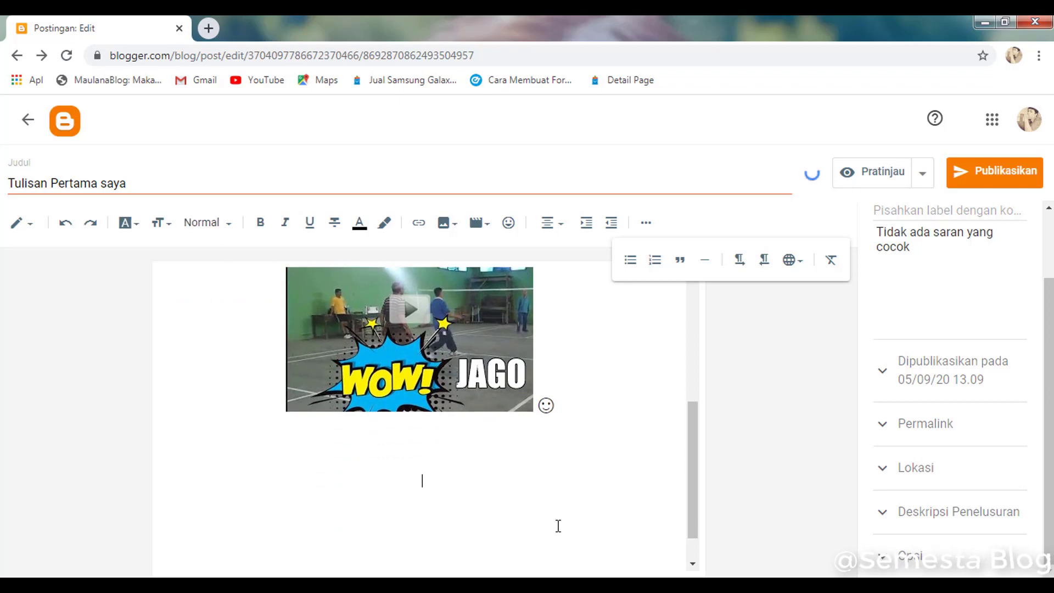
# Step: Left-align the new line below the video and create a bulleted list with the items "saya", "aku" and "dia"
pyautogui.click(555, 225)
pyautogui.click(568, 196)
pyautogui.click(633, 262)
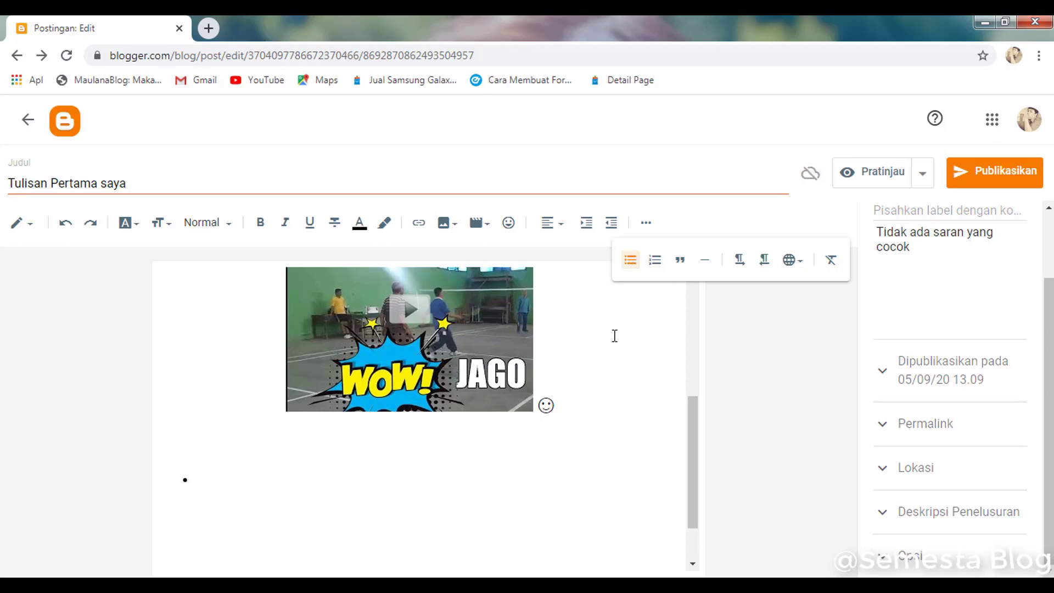
pyautogui.press('BackSpace')
pyautogui.click(630, 262)
pyautogui.write('saya')
pyautogui.press('Return')
pyautogui.write('aku')
pyautogui.press('Return')
pyautogui.write('dia')
pyautogui.press('Return')
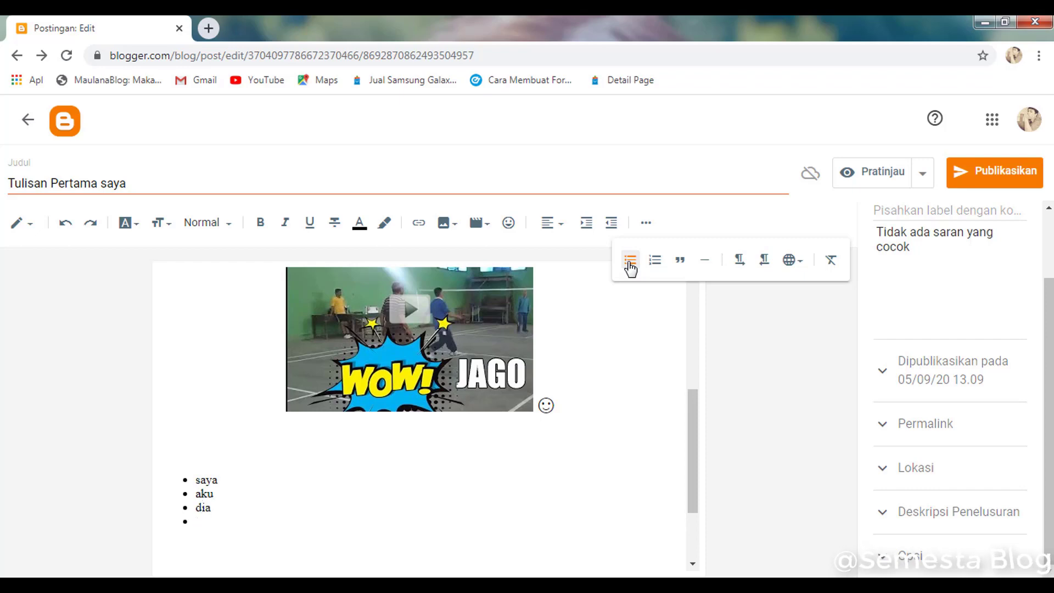
# Step: Turn the item "dia" into a separate numbered list and add the items "aku" and "saya" below it
pyautogui.click(631, 268)
pyautogui.click(655, 263)
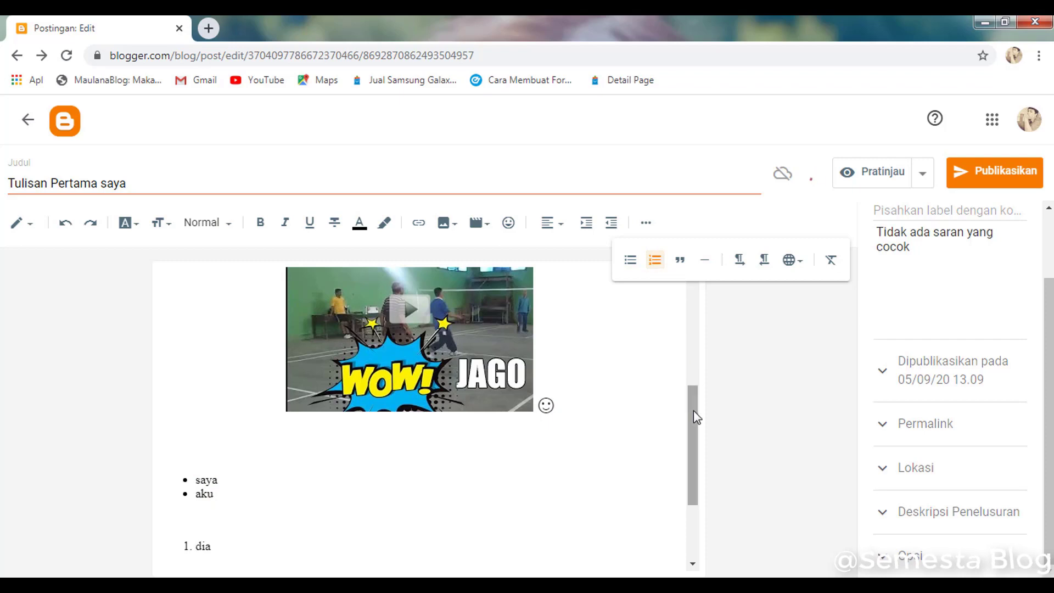
pyautogui.scroll(-3, 691, 505)
pyautogui.click(256, 415)
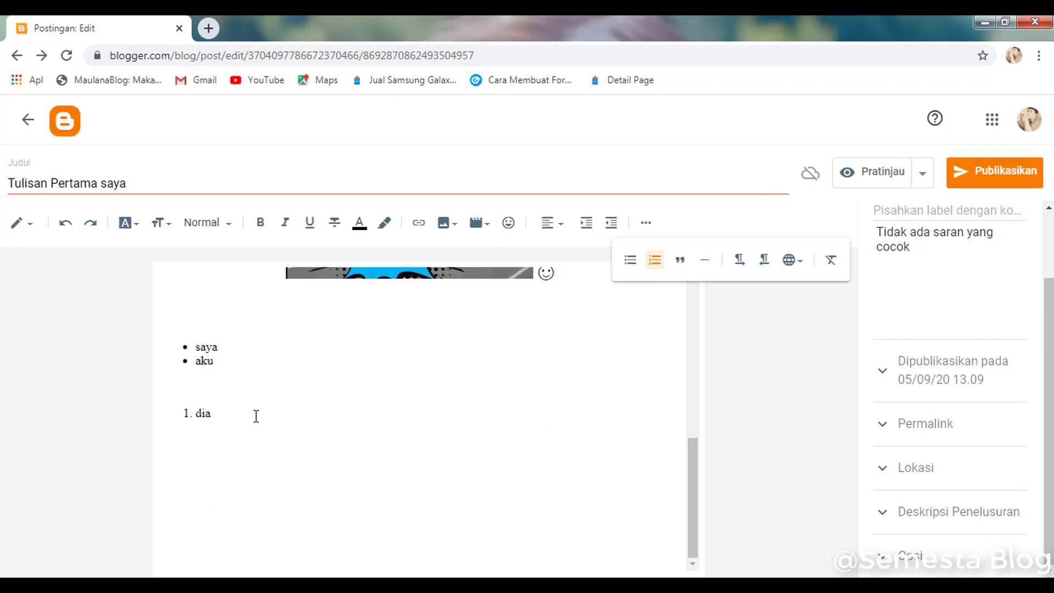
pyautogui.press('Return')
pyautogui.write('aku')
pyautogui.press('Return')
pyautogui.write('saya')
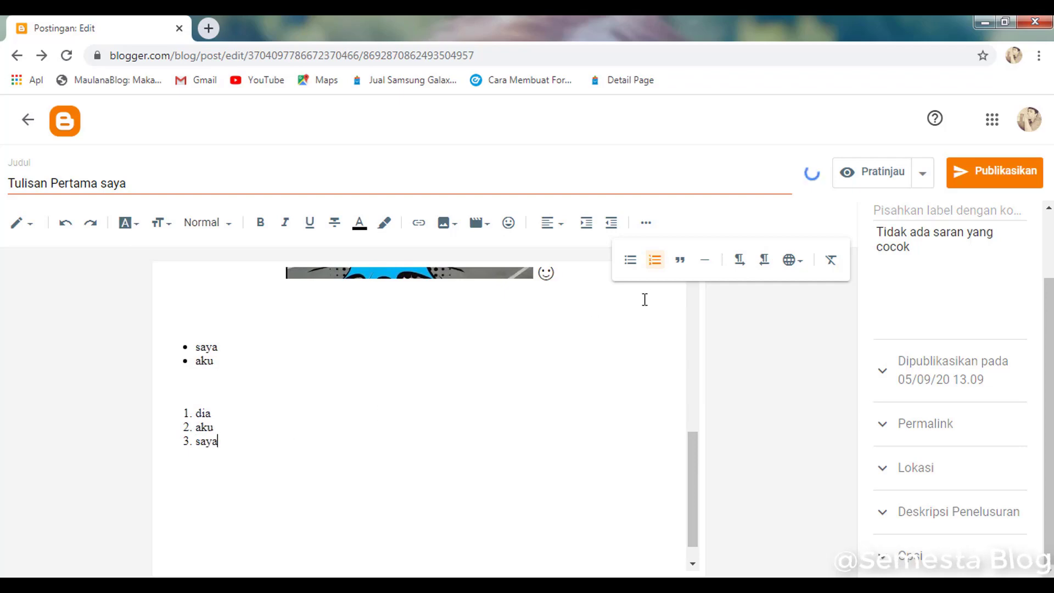
pyautogui.scroll(-1, 292, 480)
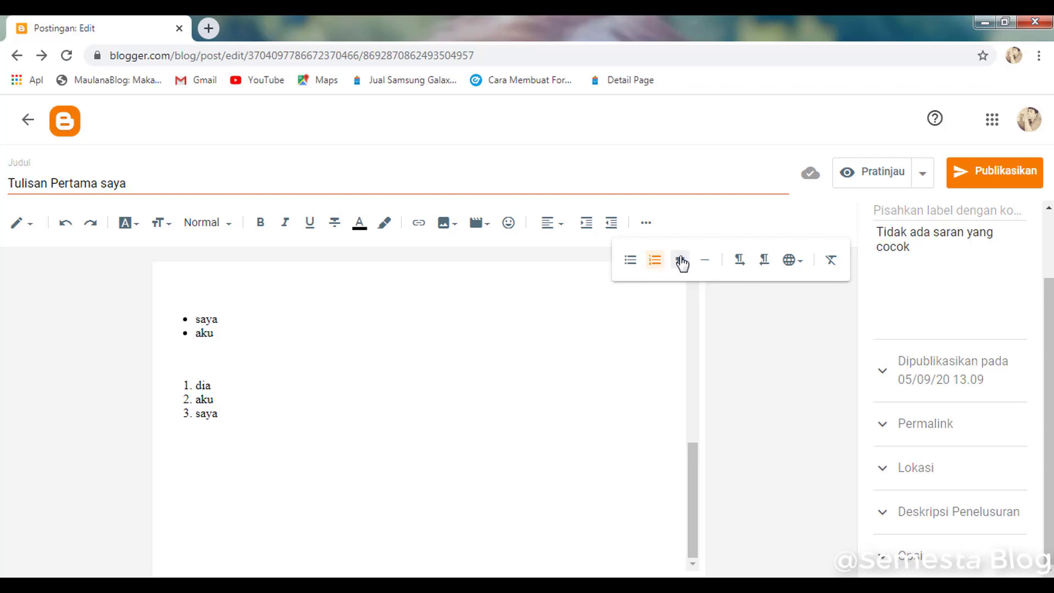
# Step: Insert a horizontal line below the numbered list's last item "saya" and add a line of filler text beneath it
pyautogui.click(708, 262)
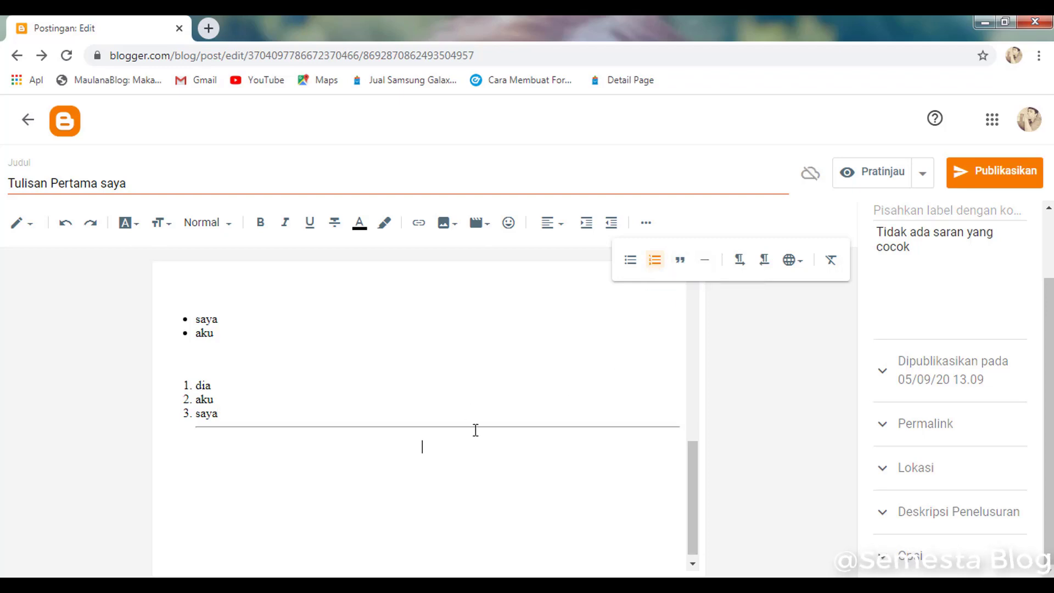
pyautogui.click(194, 428)
pyautogui.click(242, 472)
pyautogui.press('BackSpace')
pyautogui.press('Return')
pyautogui.press('BackSpace')
pyautogui.click(236, 455)
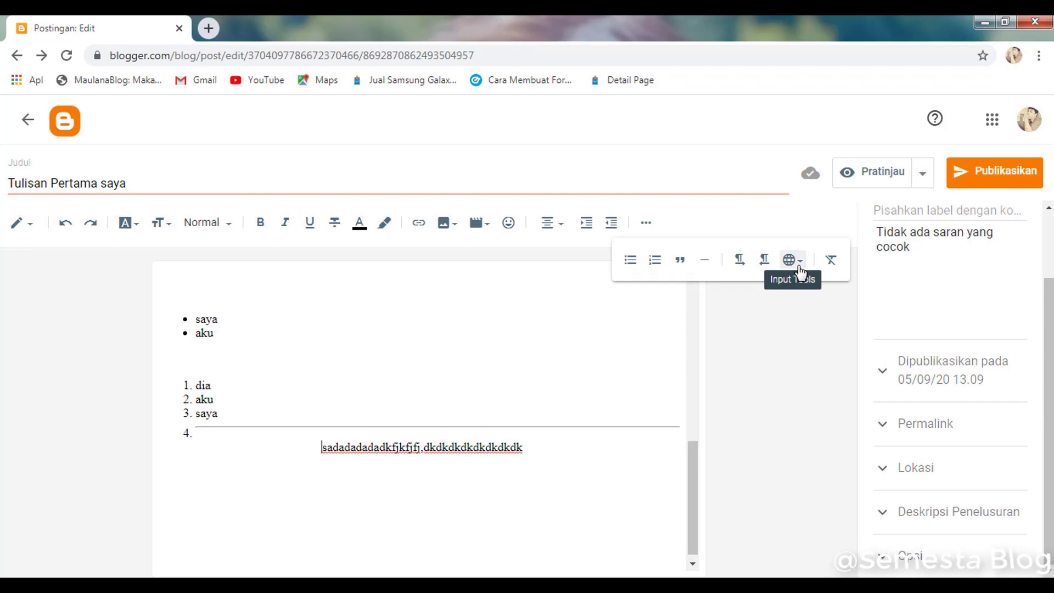
# Step: Look through the languages offered by the Input Tools option
pyautogui.click(801, 271)
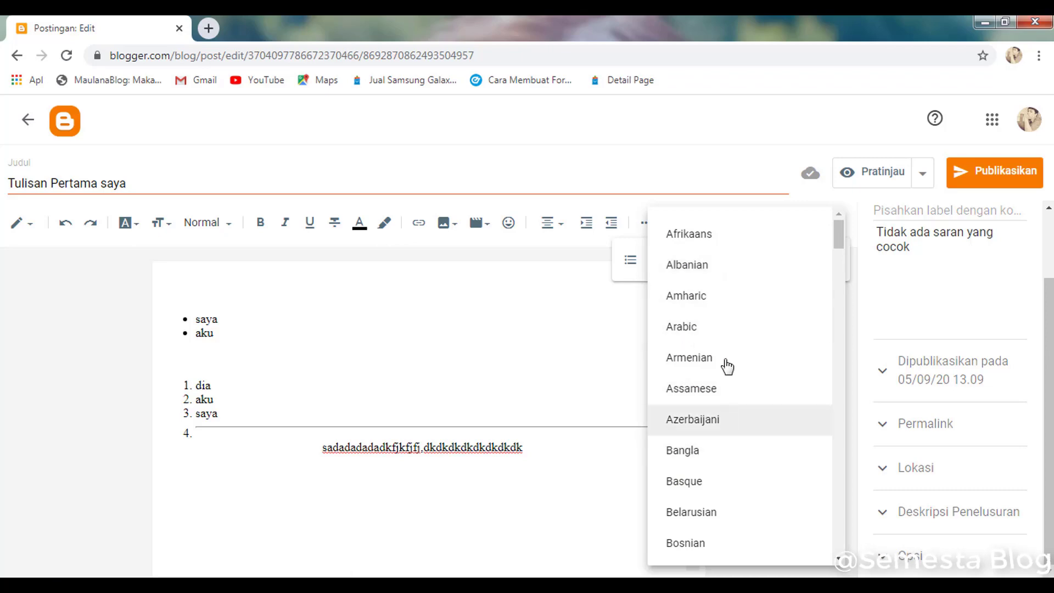
pyautogui.moveTo(839, 232); pyautogui.dragTo(829, 358)
pyautogui.click(93, 380)
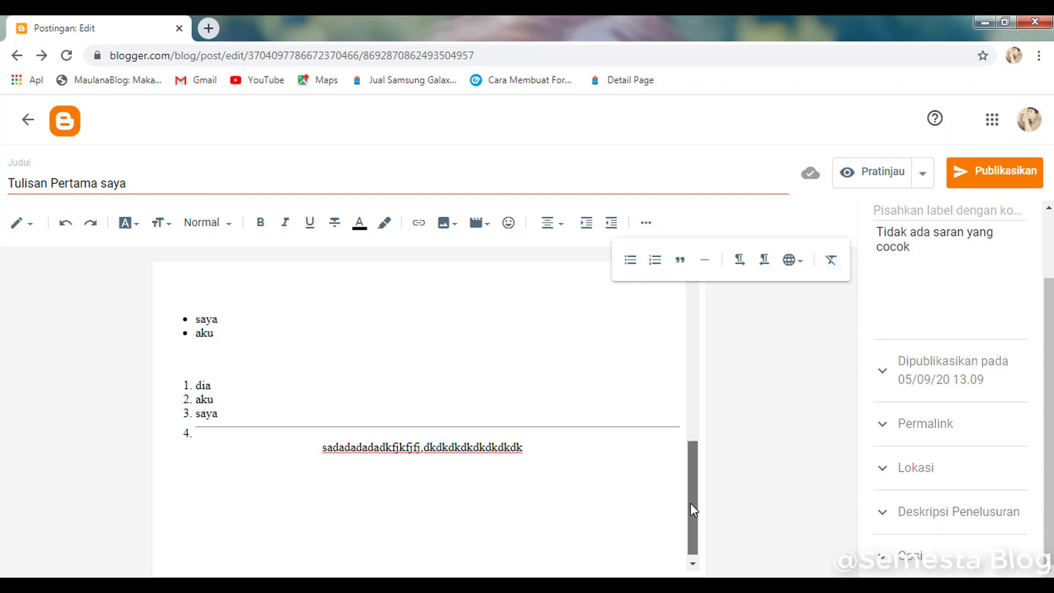
# Step: Clear the formatting of the bulleted list, the numbered list and the filler text below the horizontal line
pyautogui.moveTo(690, 502); pyautogui.dragTo(696, 302)
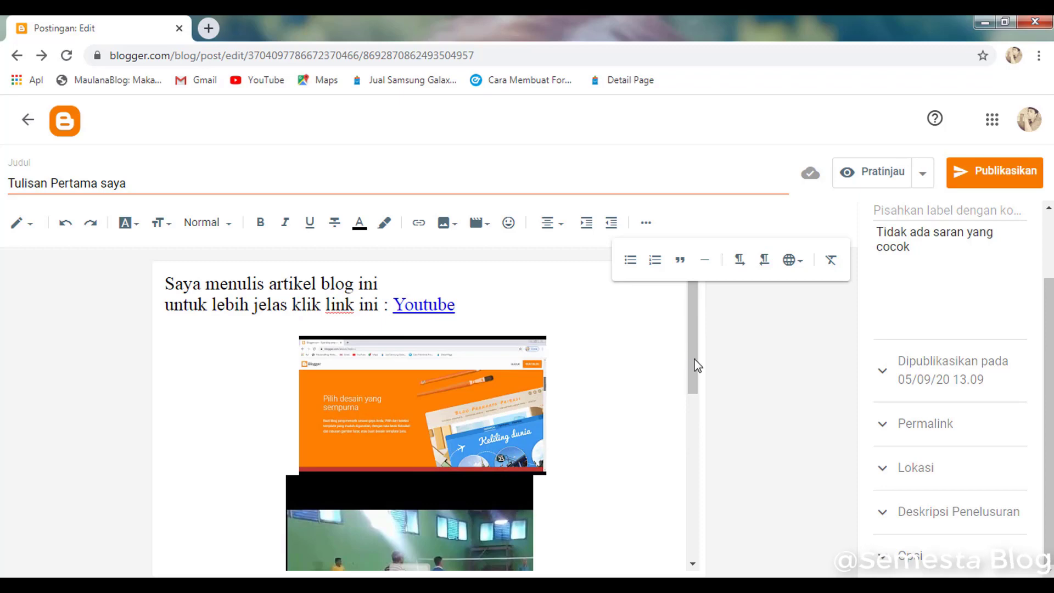
pyautogui.moveTo(698, 365); pyautogui.dragTo(680, 534)
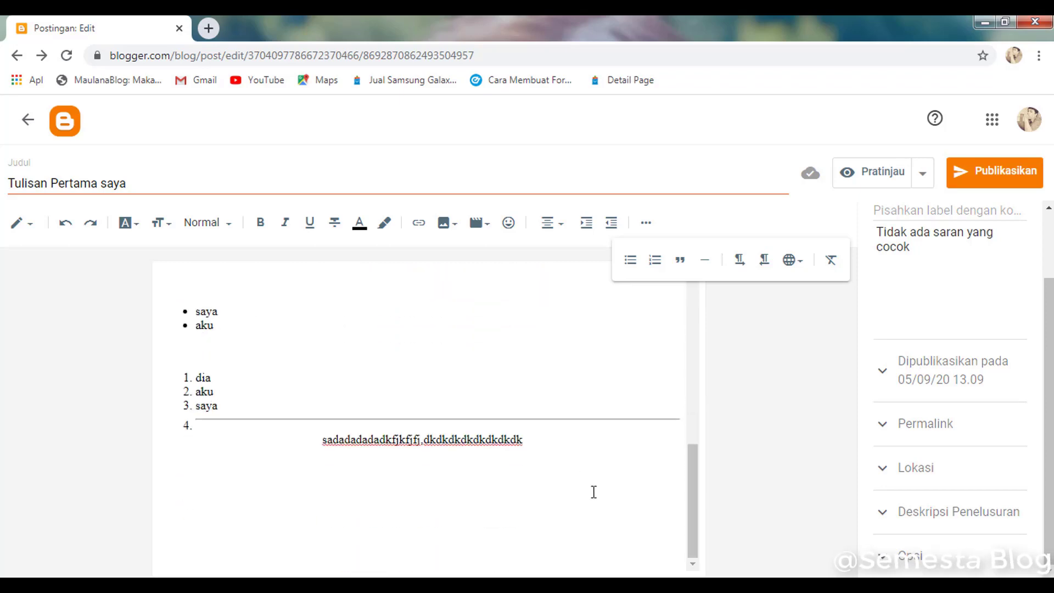
pyautogui.moveTo(424, 454); pyautogui.dragTo(236, 308)
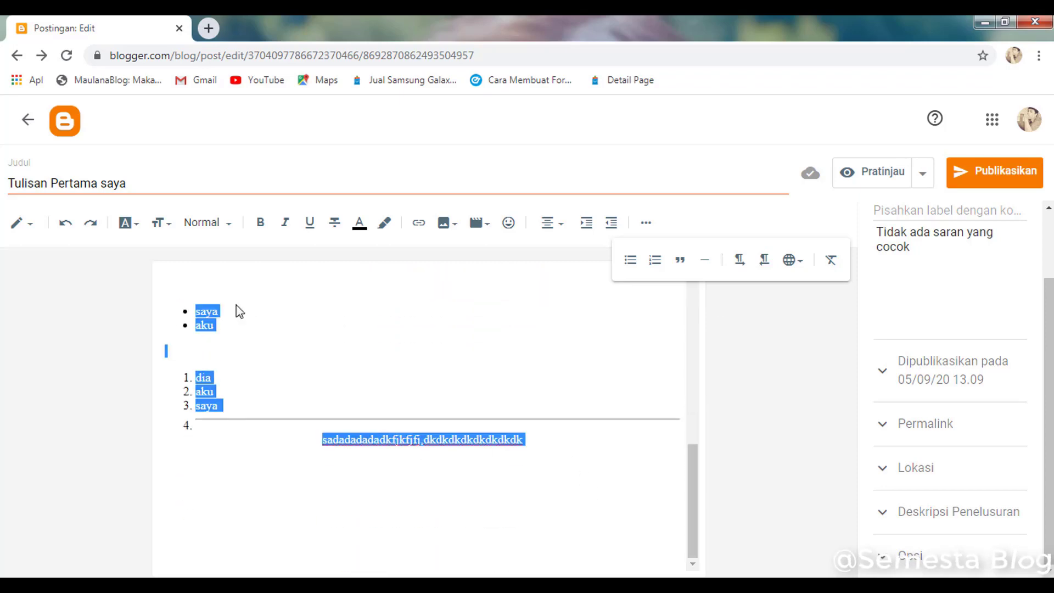
pyautogui.click(831, 260)
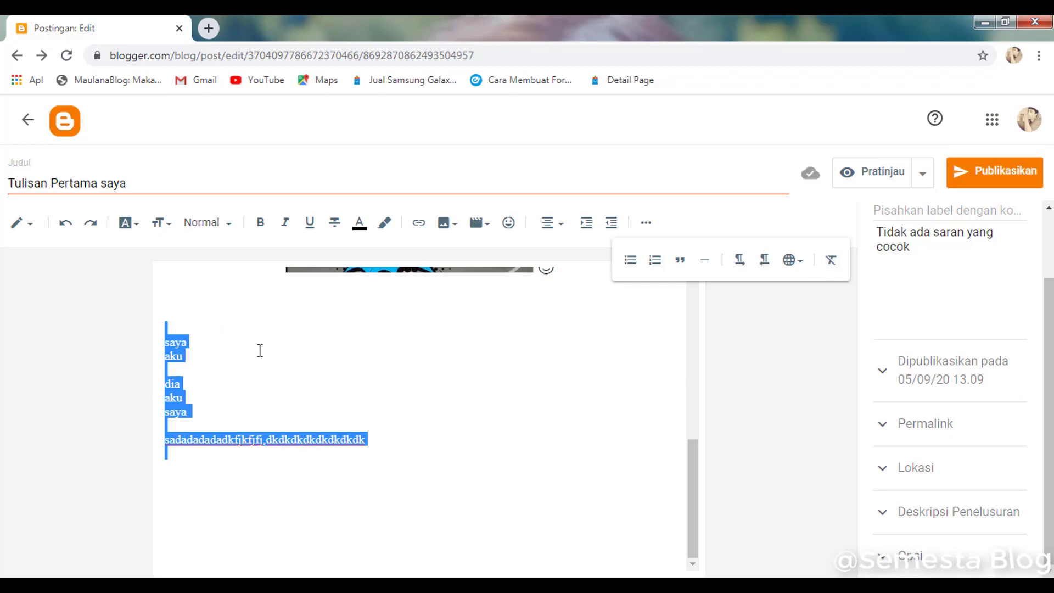
pyautogui.scroll(8, 525, 303)
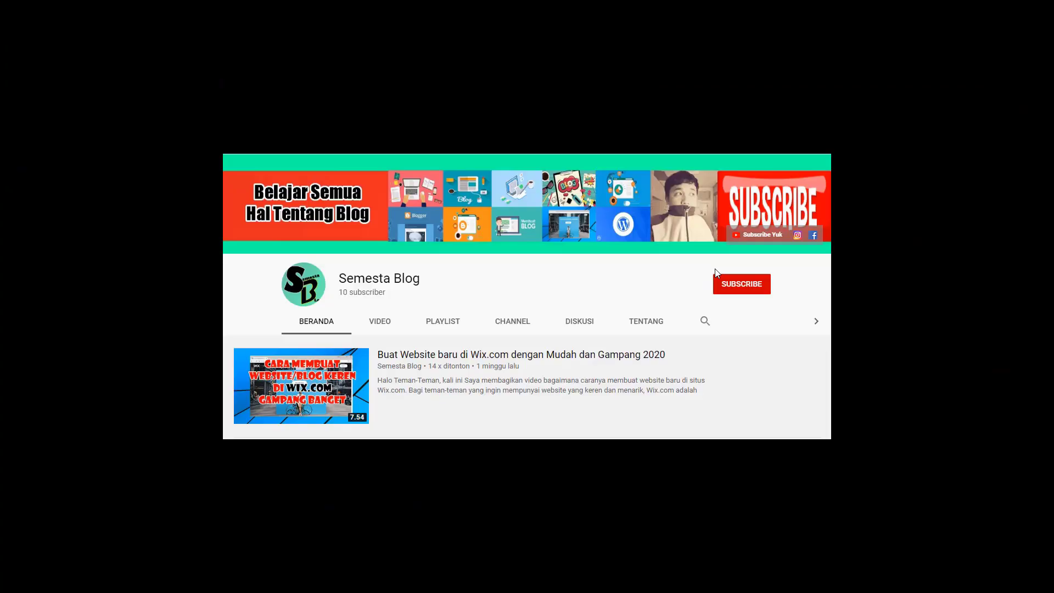
# Step: Subscribe to the Semesta Blog channel on YouTube and open its notification options
pyautogui.click(739, 286)
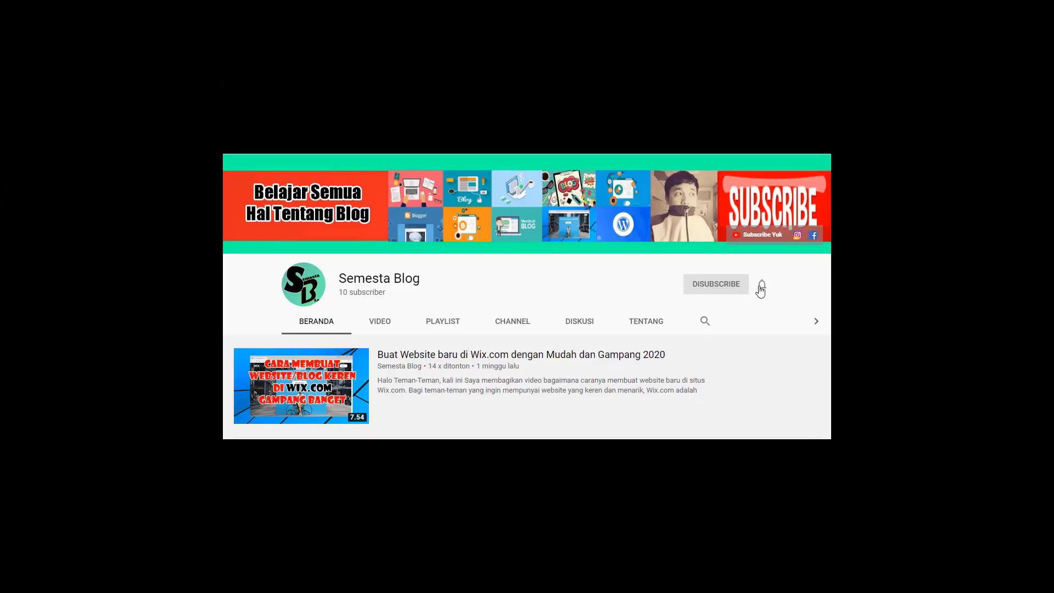
pyautogui.click(760, 287)
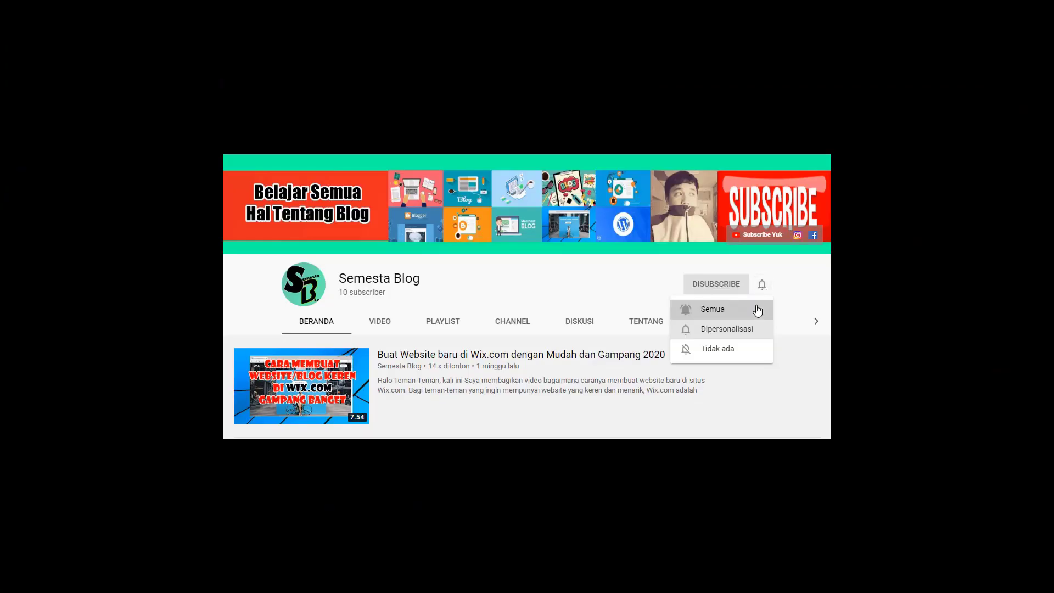